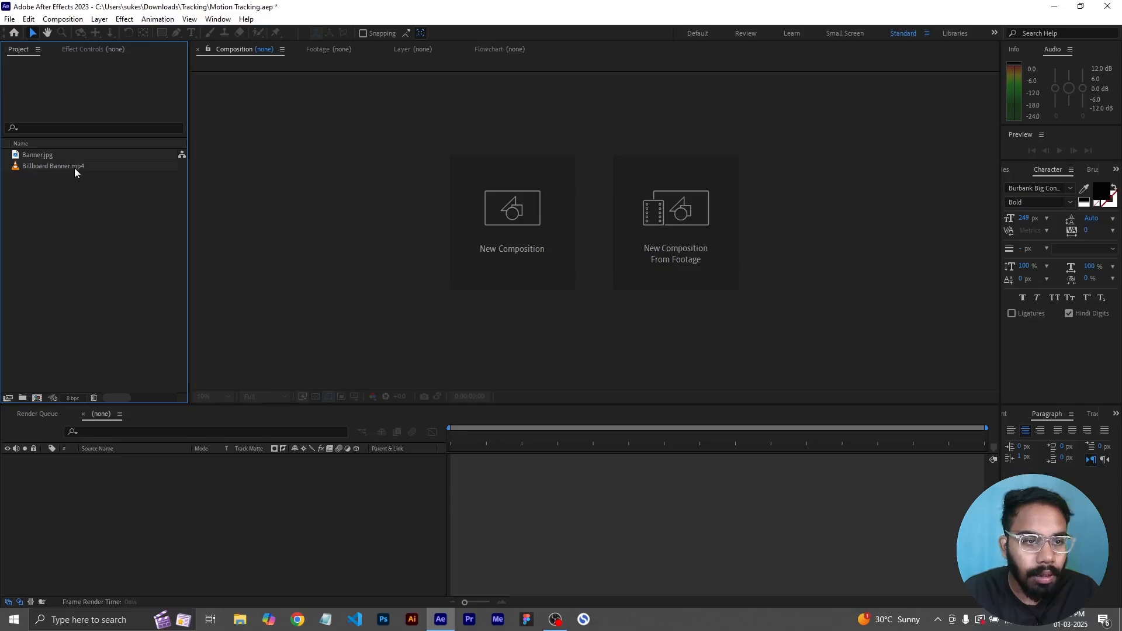
- Create a composition from the Billboard Banner.mp4 footage and check its composition settings
left_click(86, 207)
left_click_drag(71, 170, 114, 479)
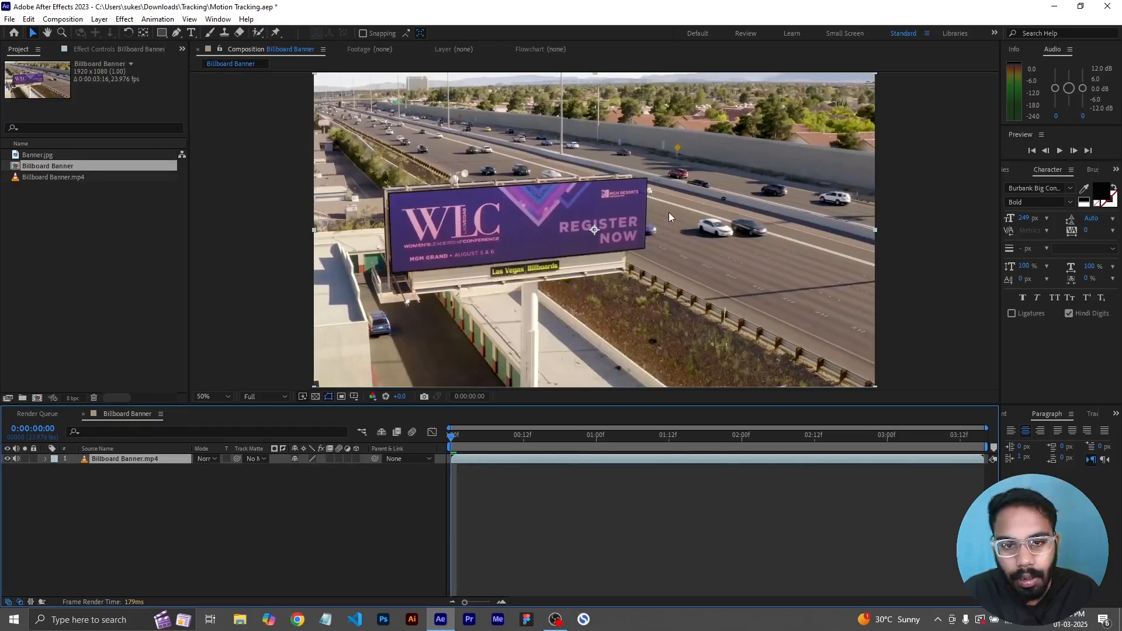
key("ctrl+k")
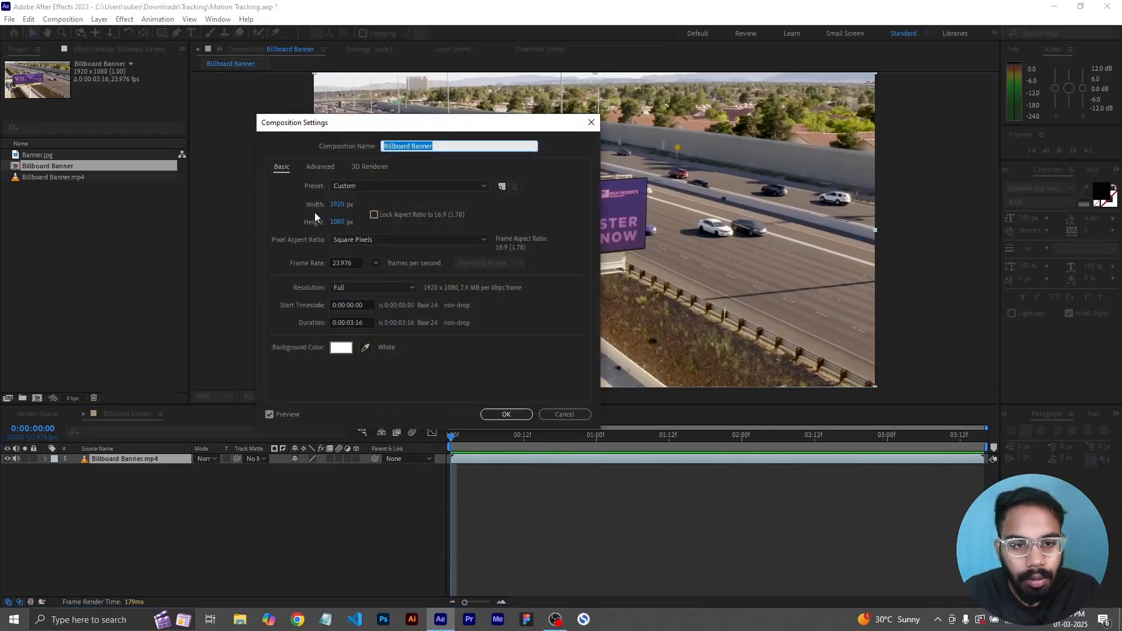
left_click(506, 414)
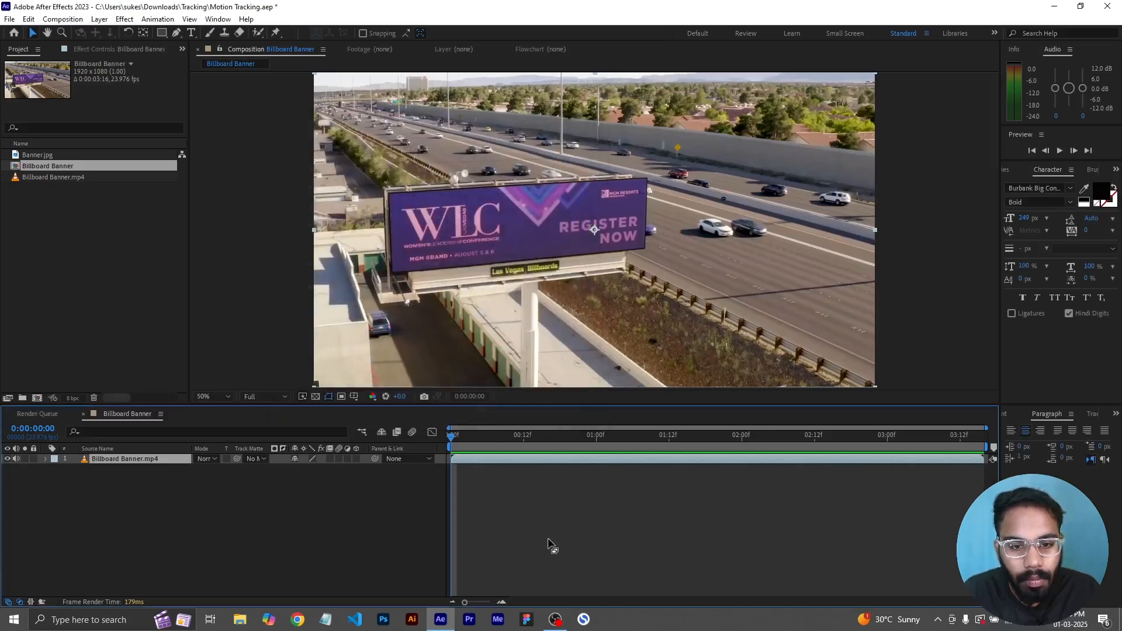
- Apply the Boris FX Mocha AE effect to the Billboard Banner.mp4 layer and launch the Mocha interface
left_click(119, 460)
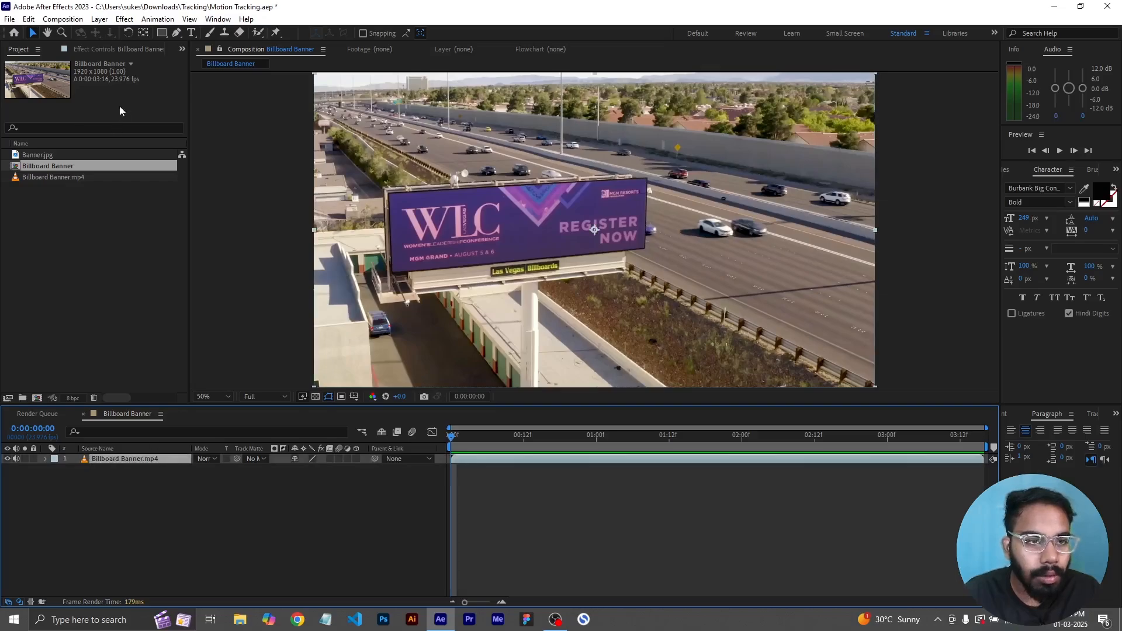
left_click(124, 19)
mouse_move(169, 134)
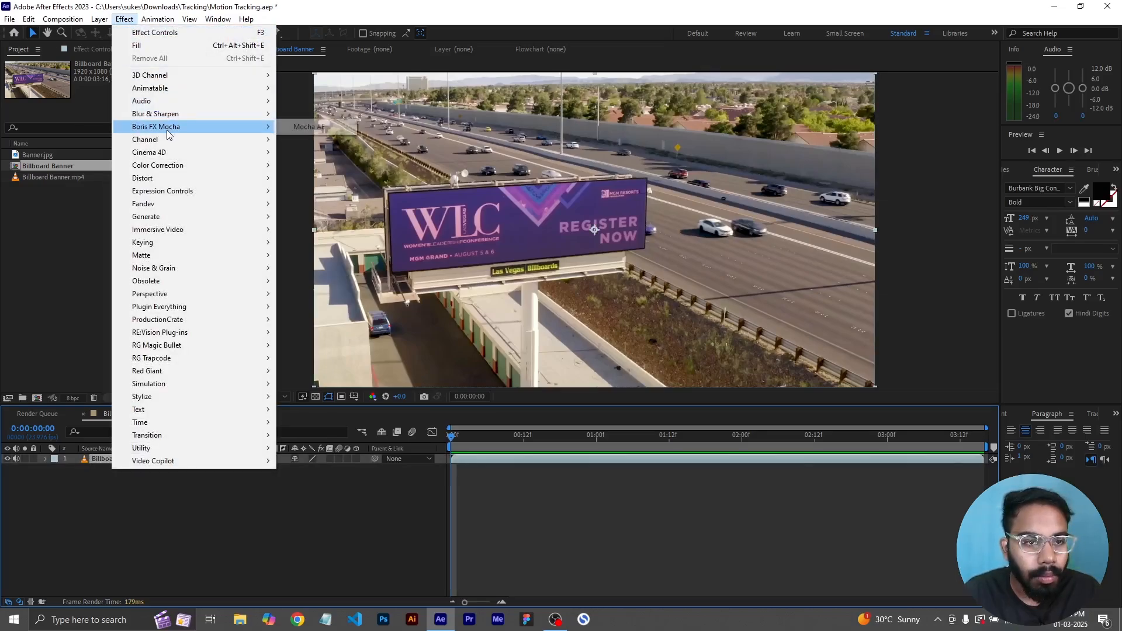
left_click(305, 128)
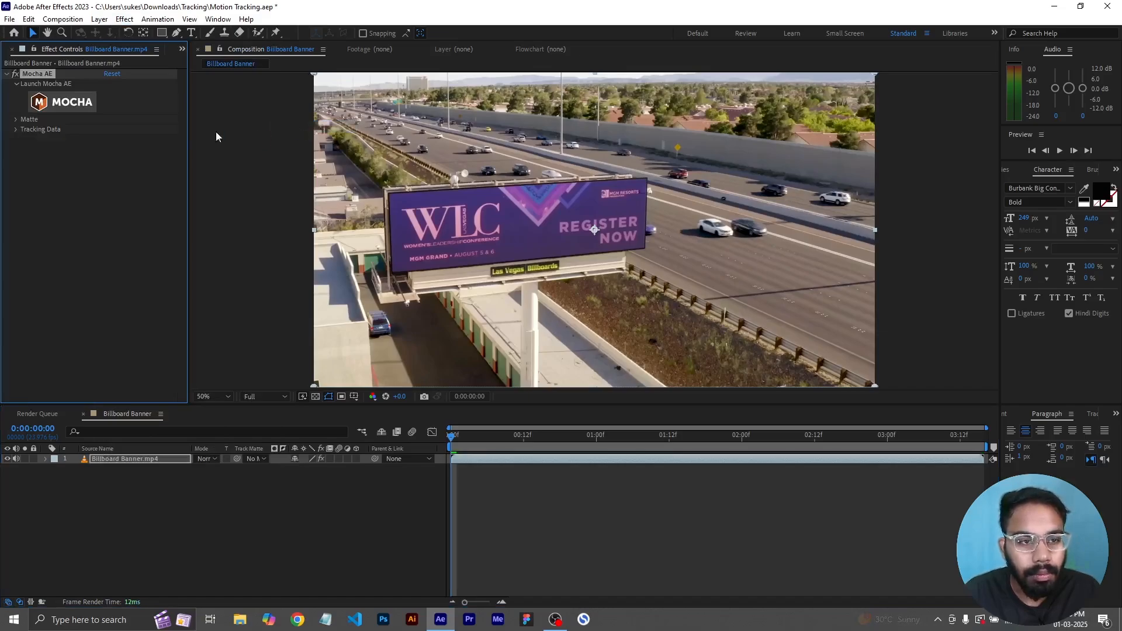
left_click(51, 106)
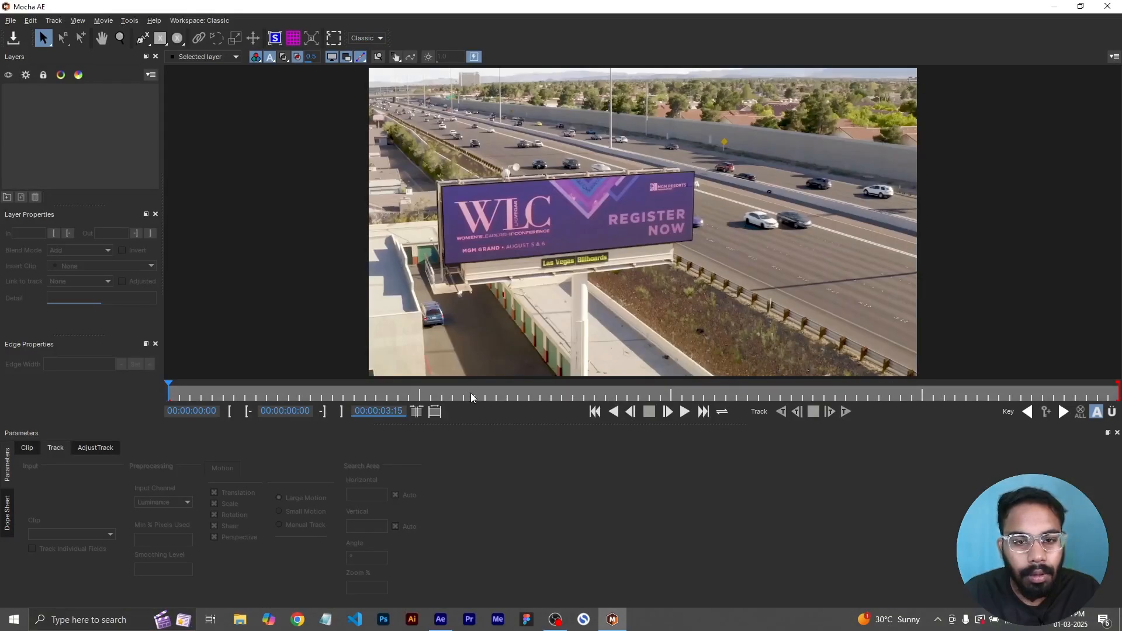
- Draw a closed X-Spline shape around the four corners of the billboard screen
left_click(100, 170)
left_click(142, 39)
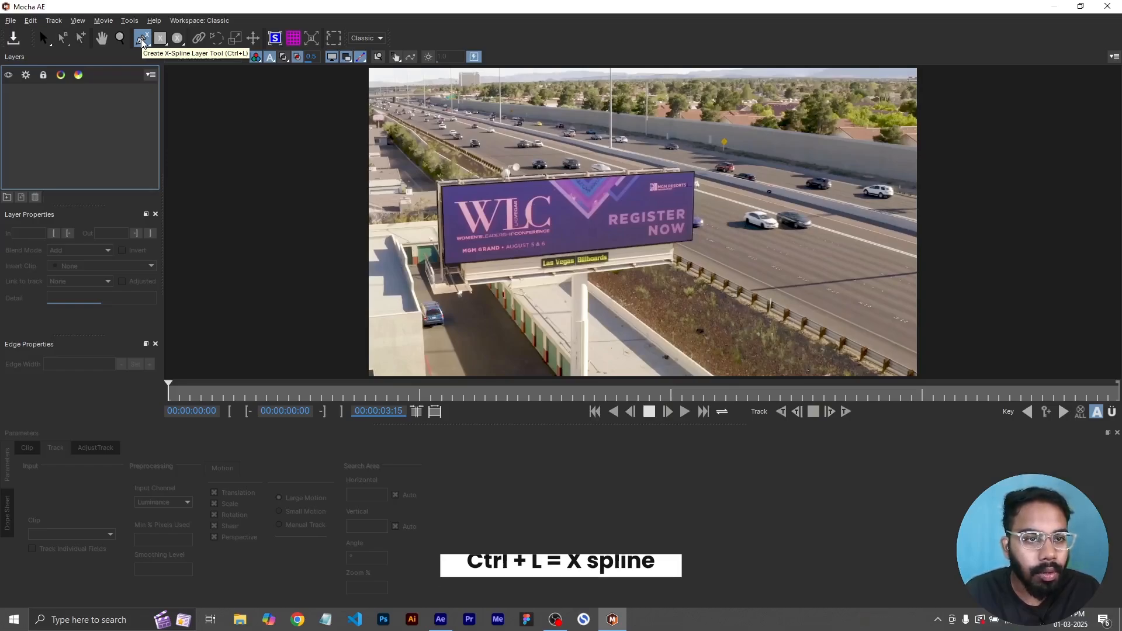
left_click(142, 40)
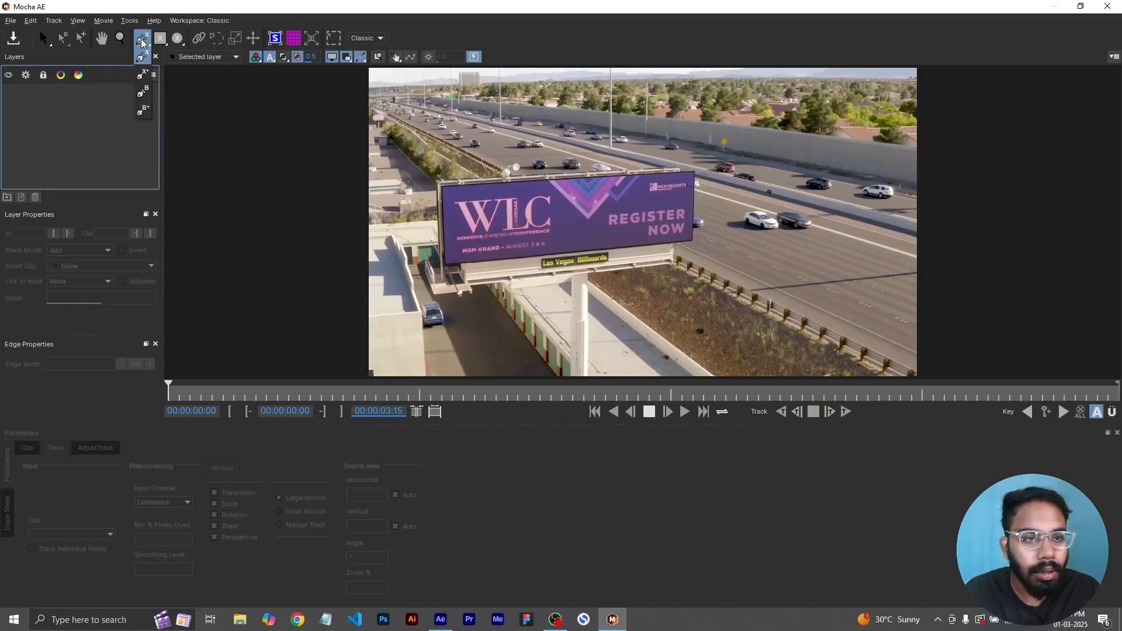
left_click(139, 53)
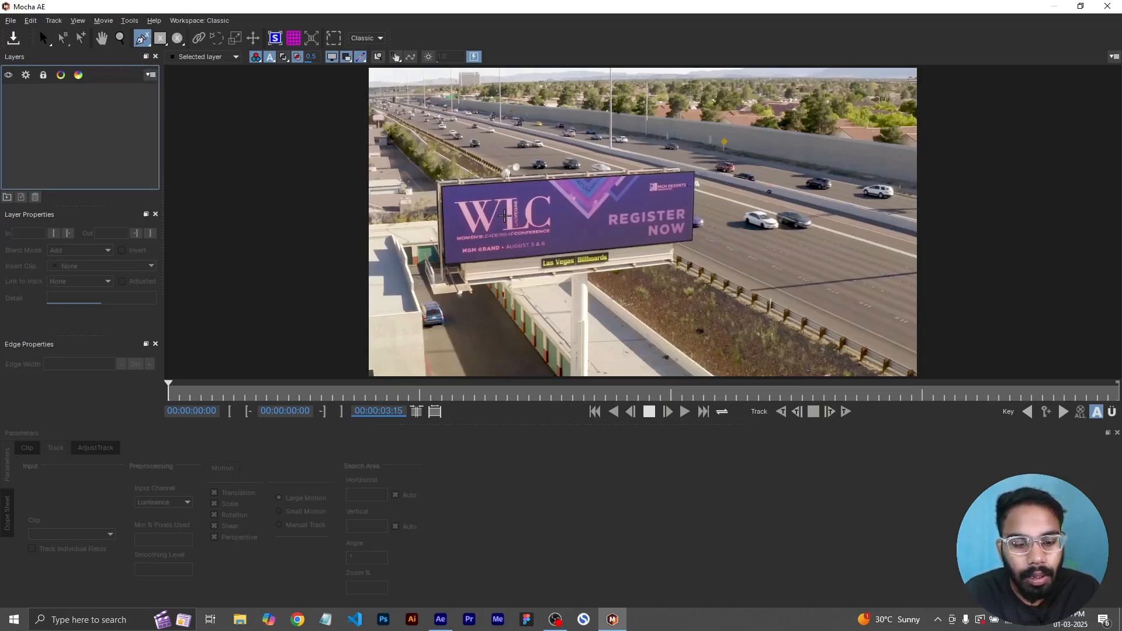
key("z")
left_click(487, 212)
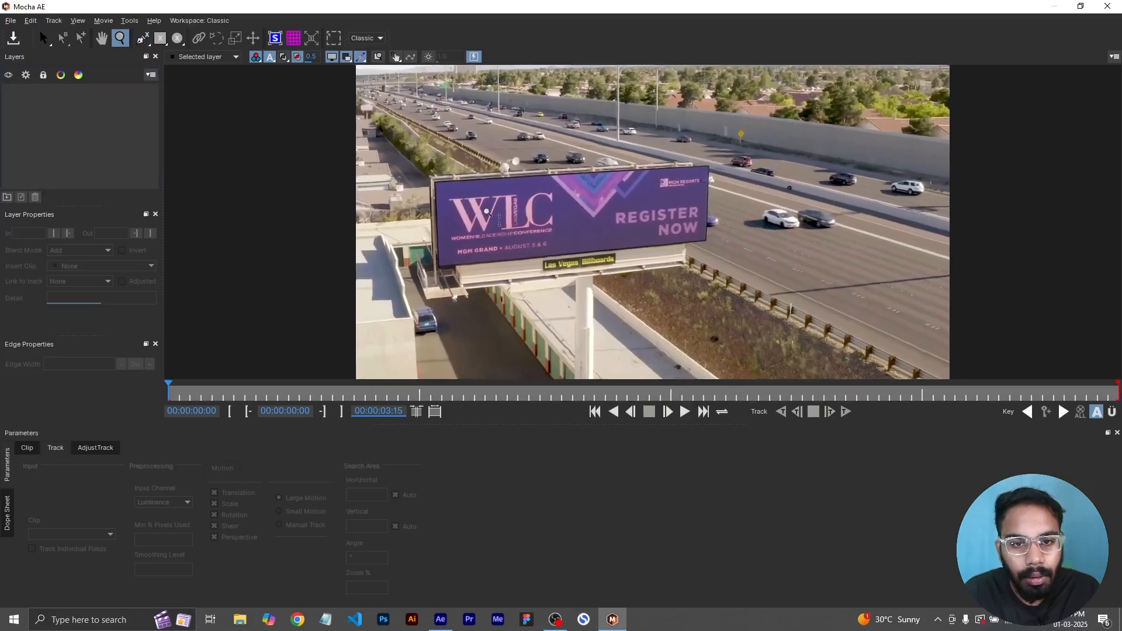
left_click_drag(487, 211, 385, 223)
left_click_drag(547, 248, 358, 232)
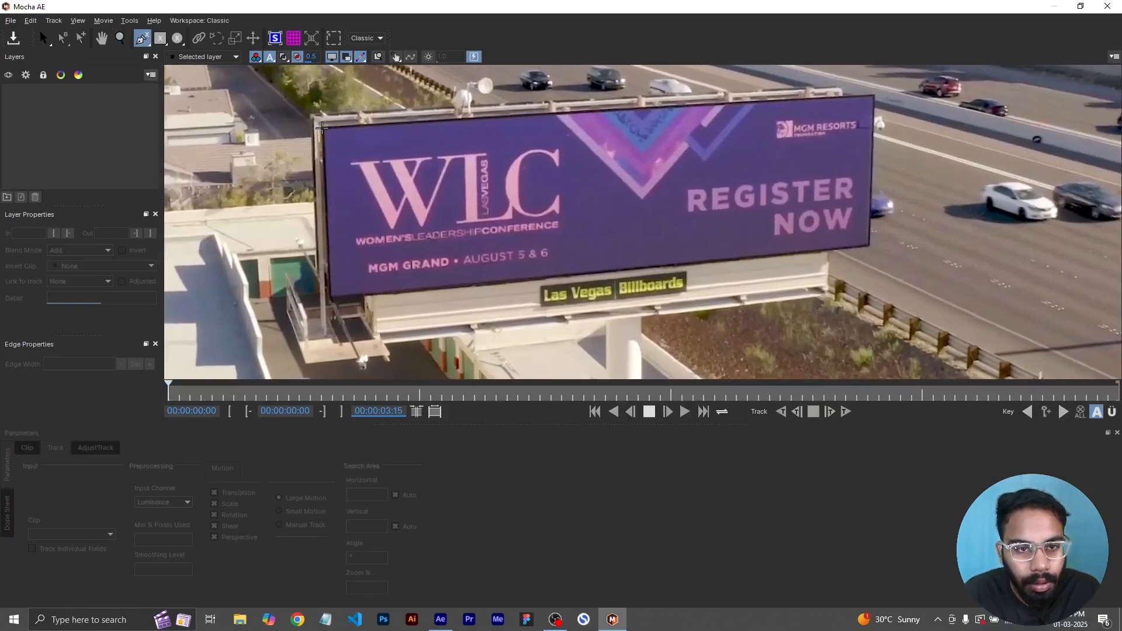
left_click(325, 127)
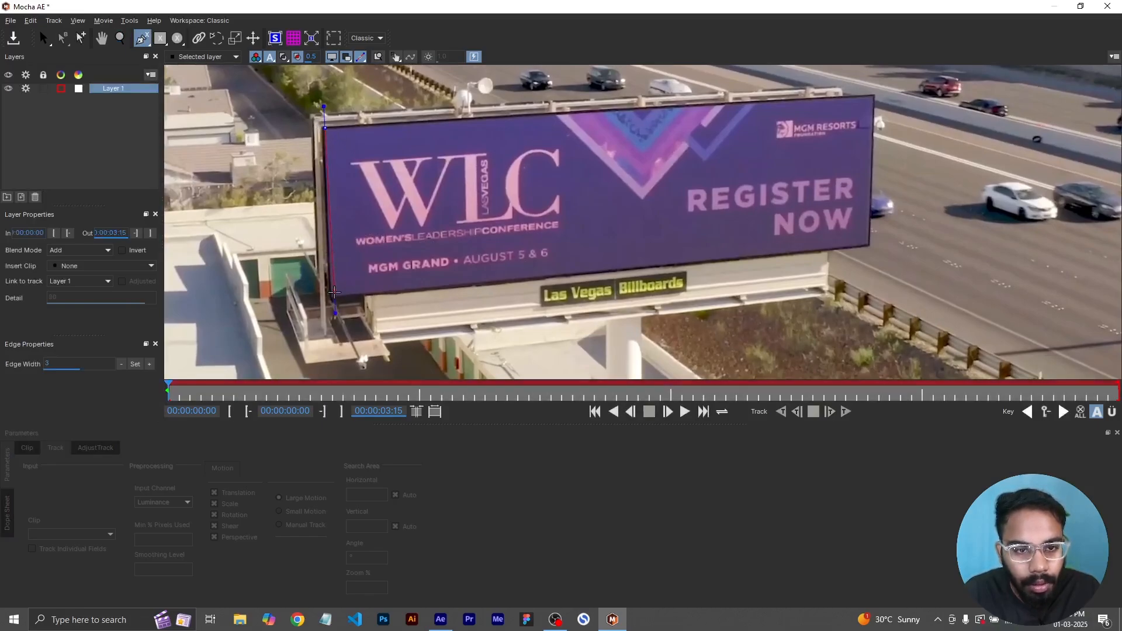
left_click(331, 296)
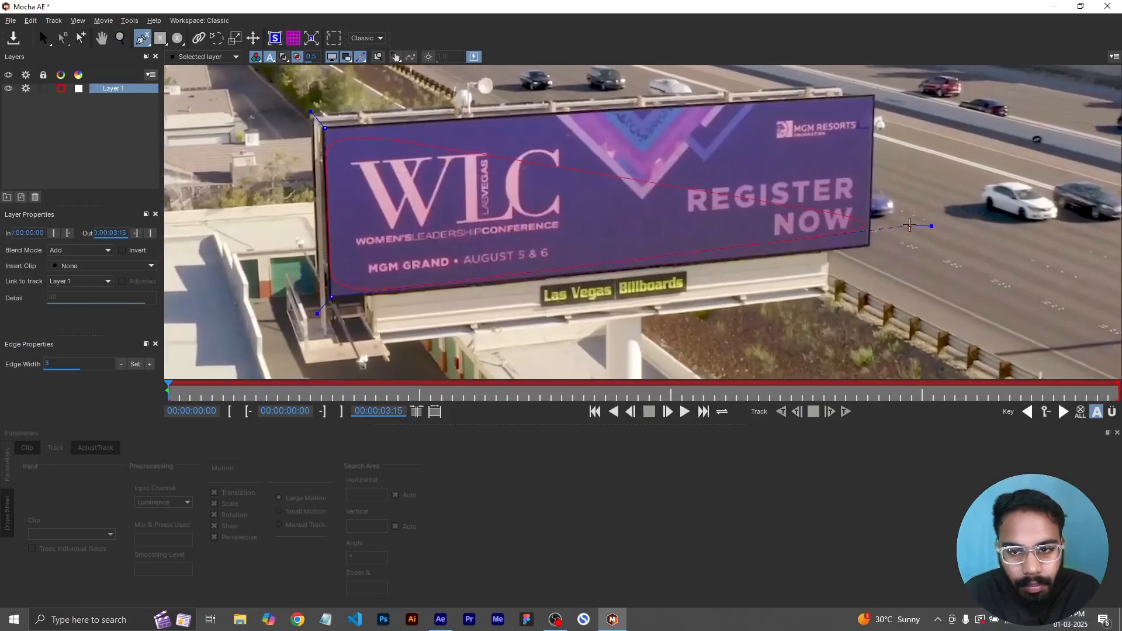
left_click(872, 242)
left_click(876, 92)
left_click(324, 126)
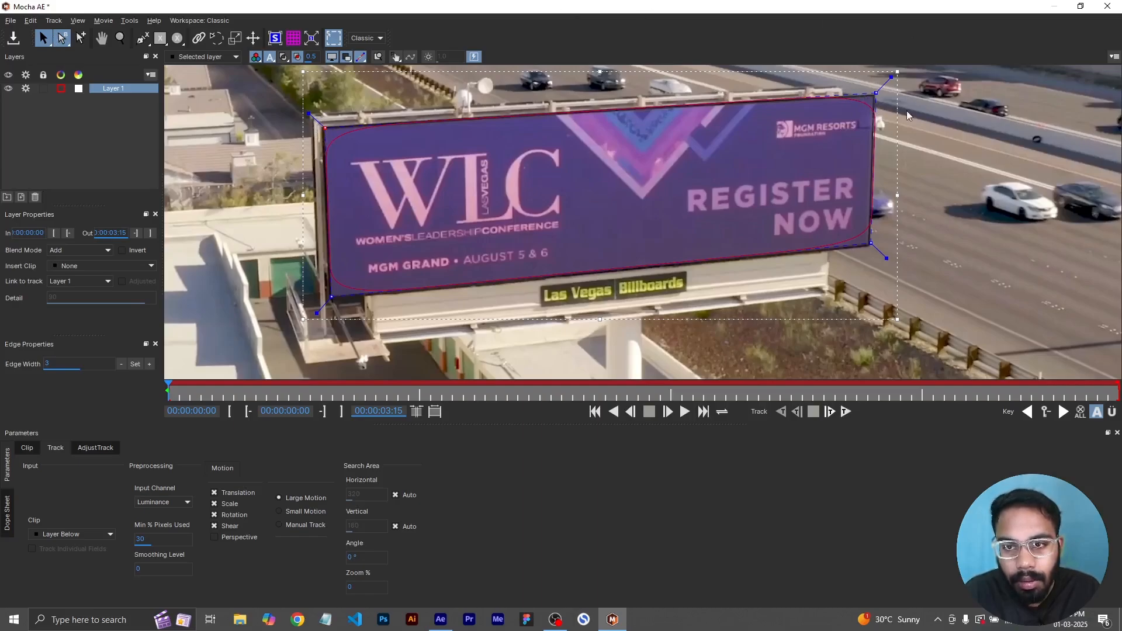
- Convert the billboard spline's corner points to Linear
left_click(876, 93, "shift")
left_click(871, 243, "shift")
left_click(331, 297, "shift")
right_click(332, 296)
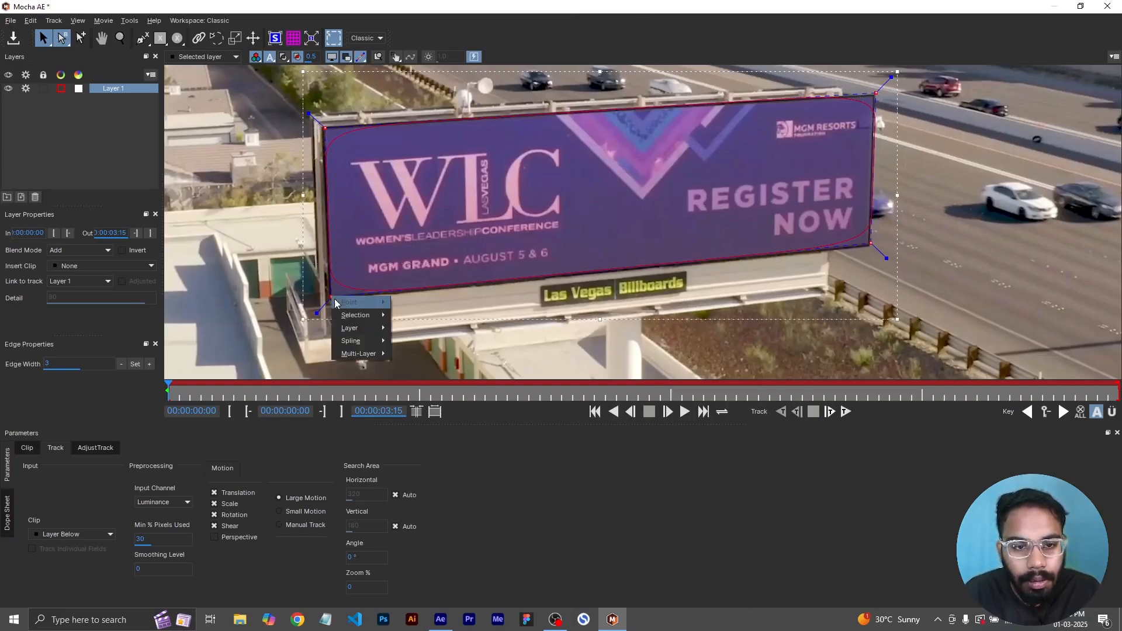
mouse_move(334, 299)
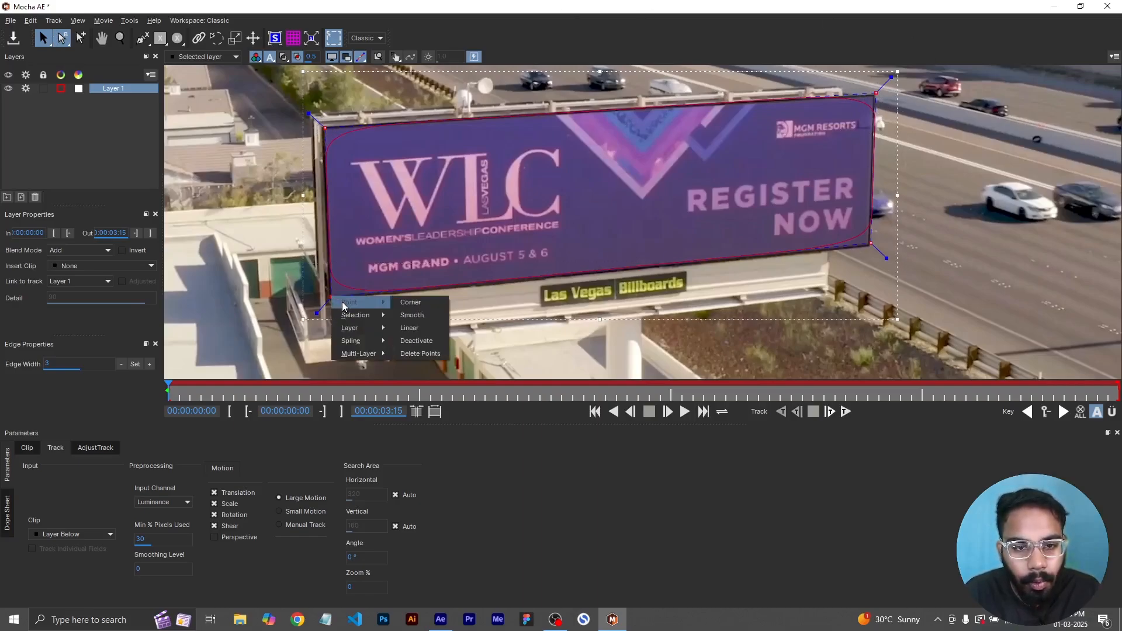
left_click(415, 329)
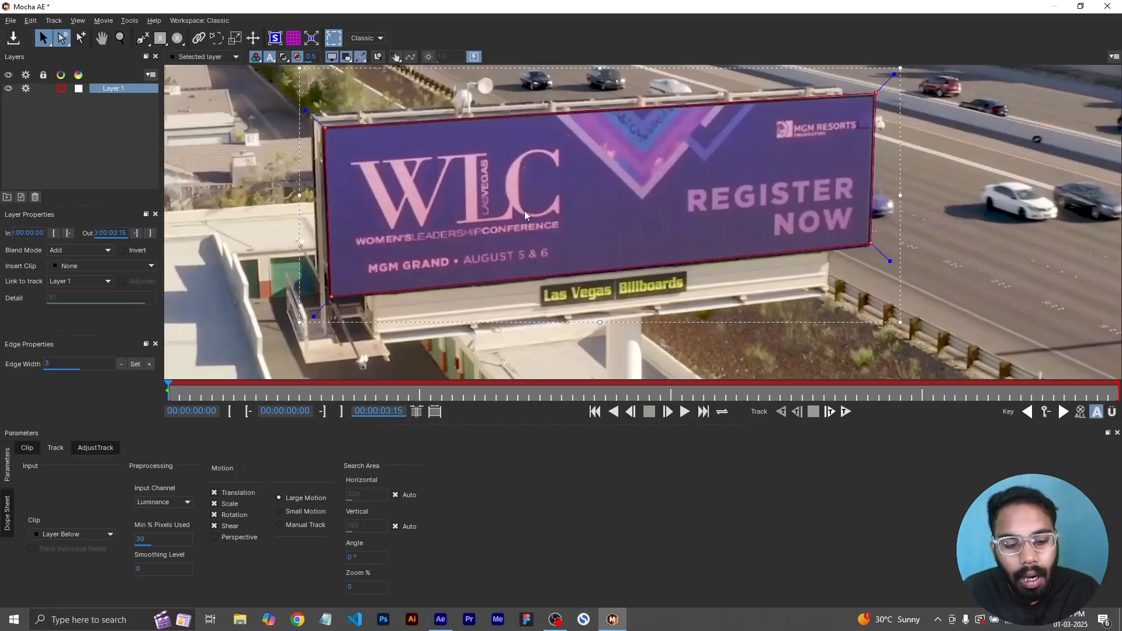
- Toggle between the clip and matte views to inspect the spline
key("alt+1")
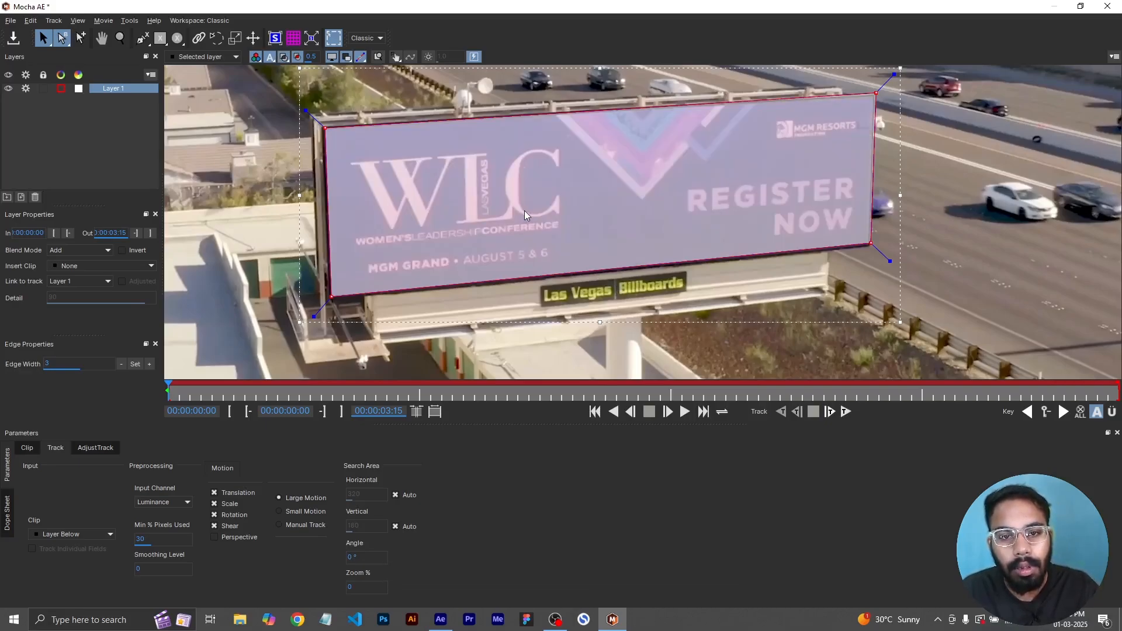
key("alt+2")
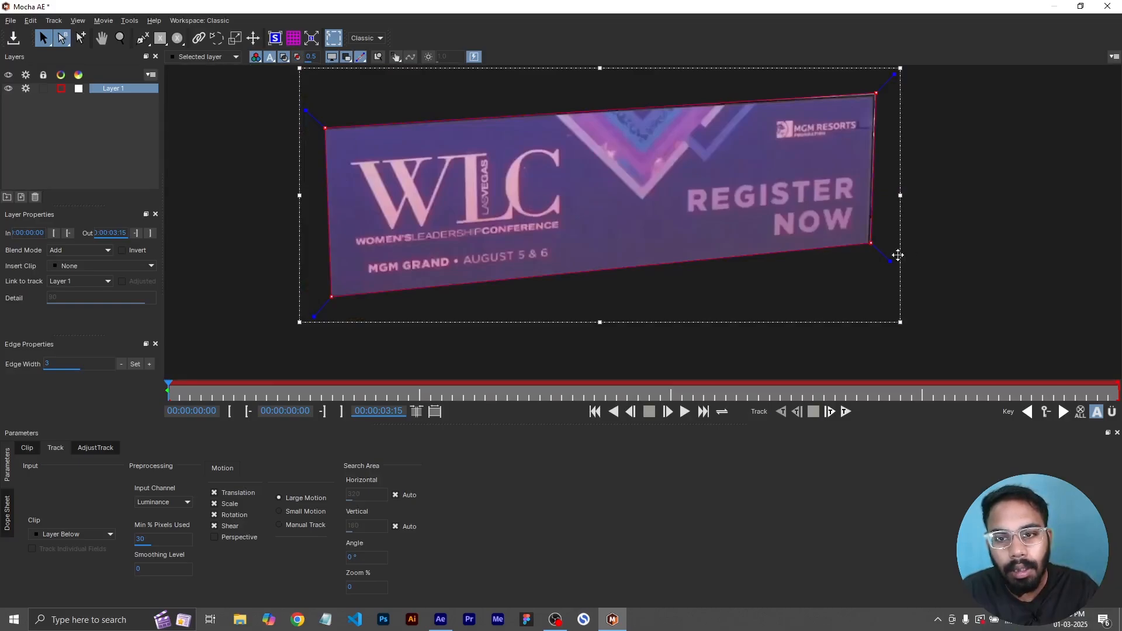
key("alt+1")
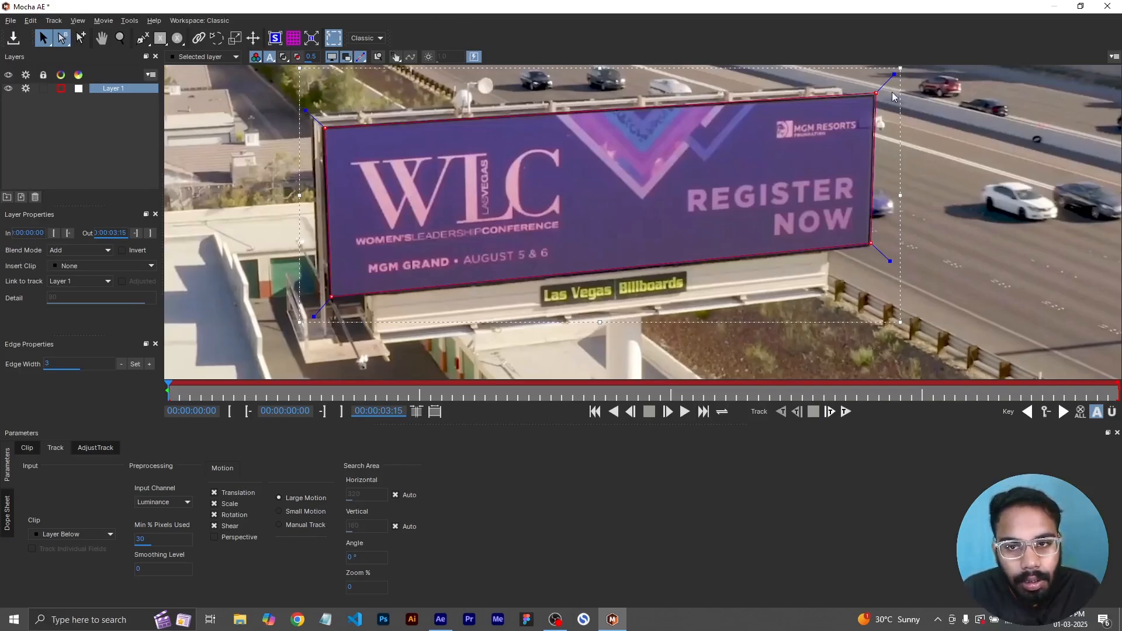
- Switch the Mocha workspace to Roto
left_click(383, 39)
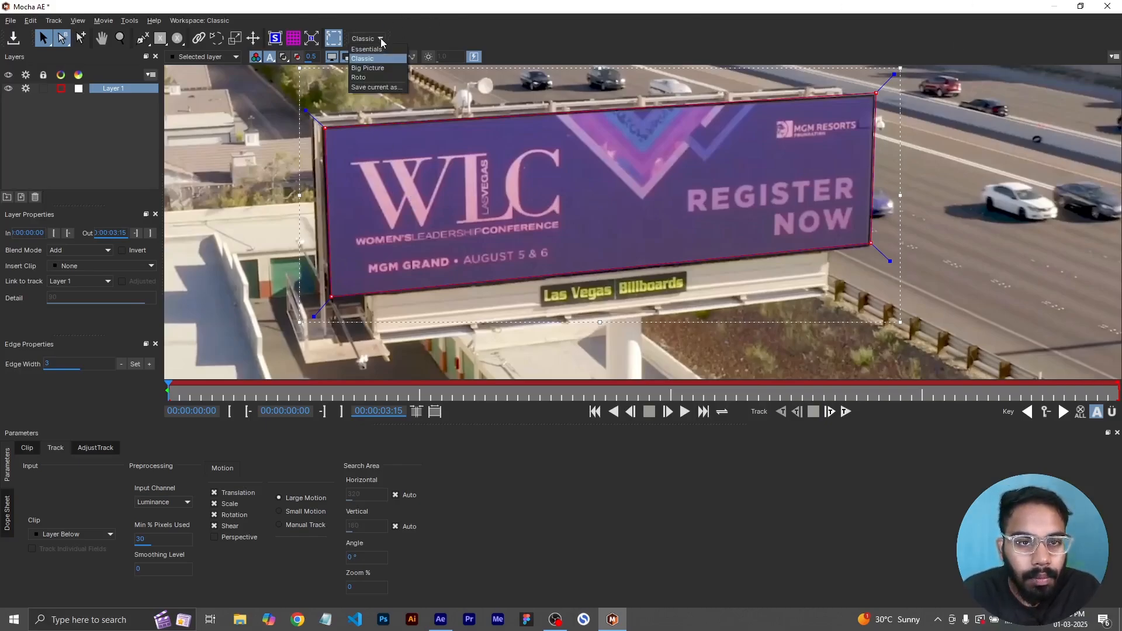
left_click(374, 83)
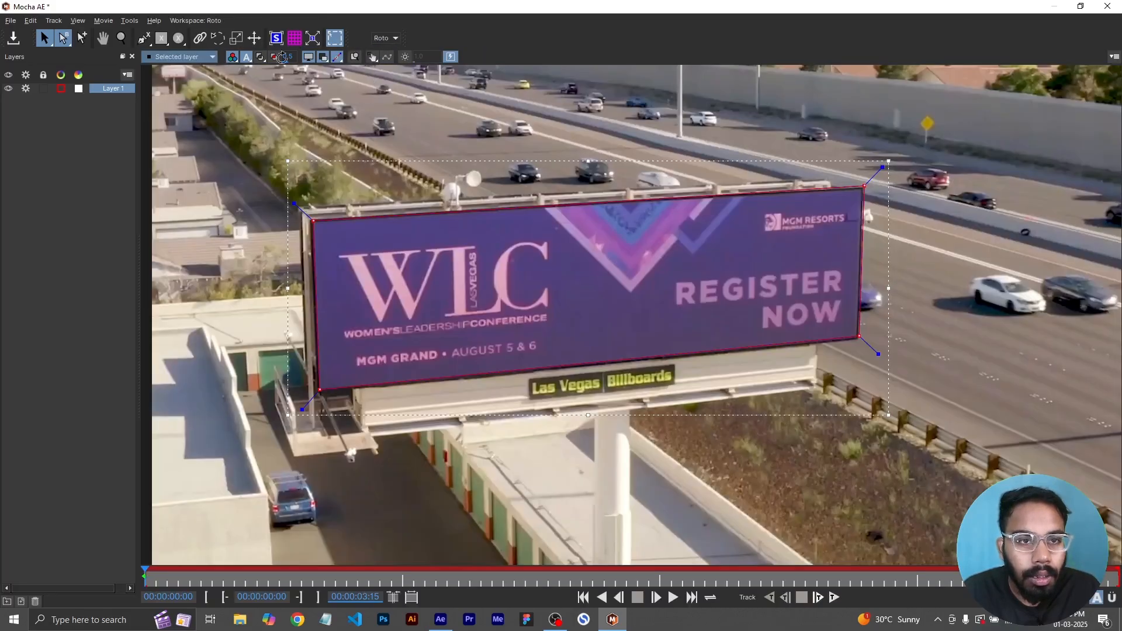
- Toggle the viewer's matte, overlay and clip display options to inspect the billboard shape
left_click(312, 61)
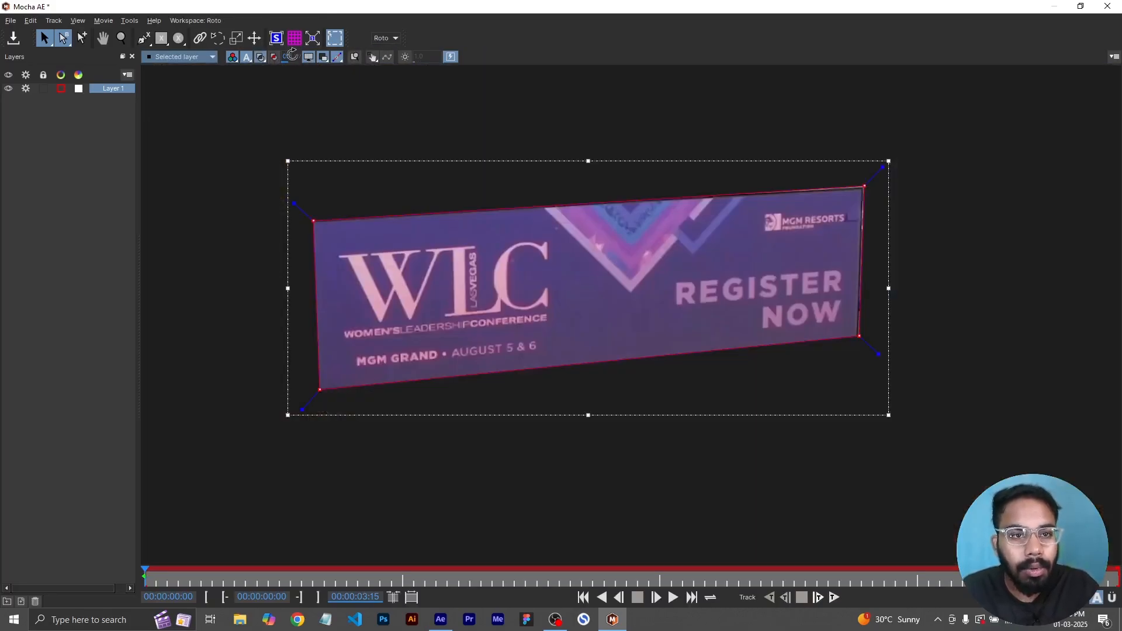
left_click(258, 60)
left_click(255, 62)
left_click(255, 62)
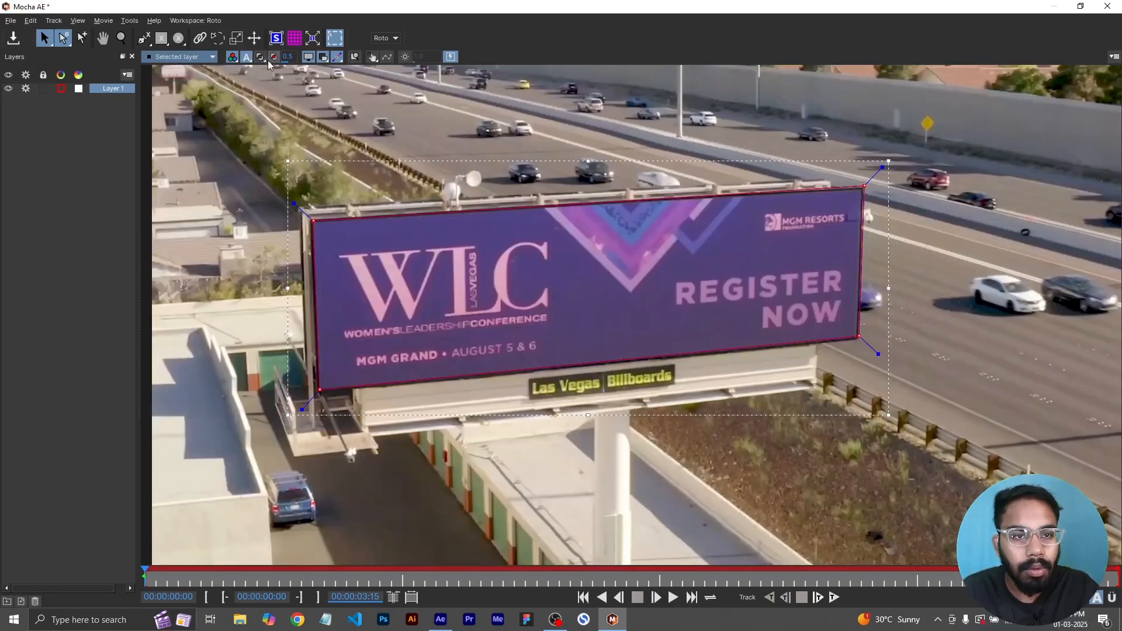
left_click(271, 66)
left_click(271, 65)
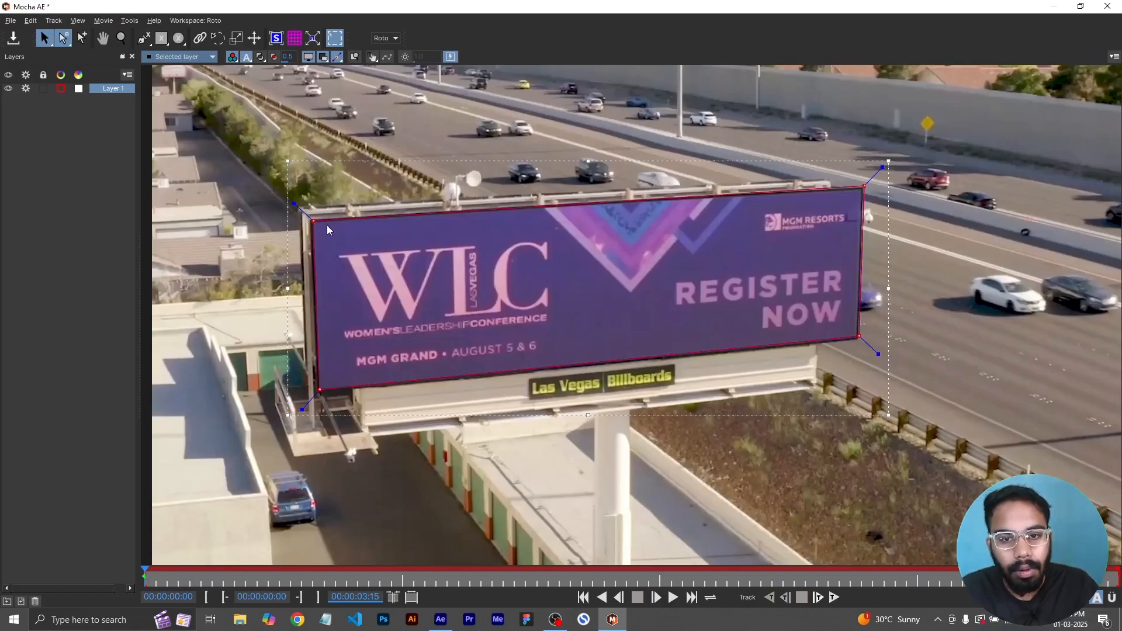
key("m")
key("m")
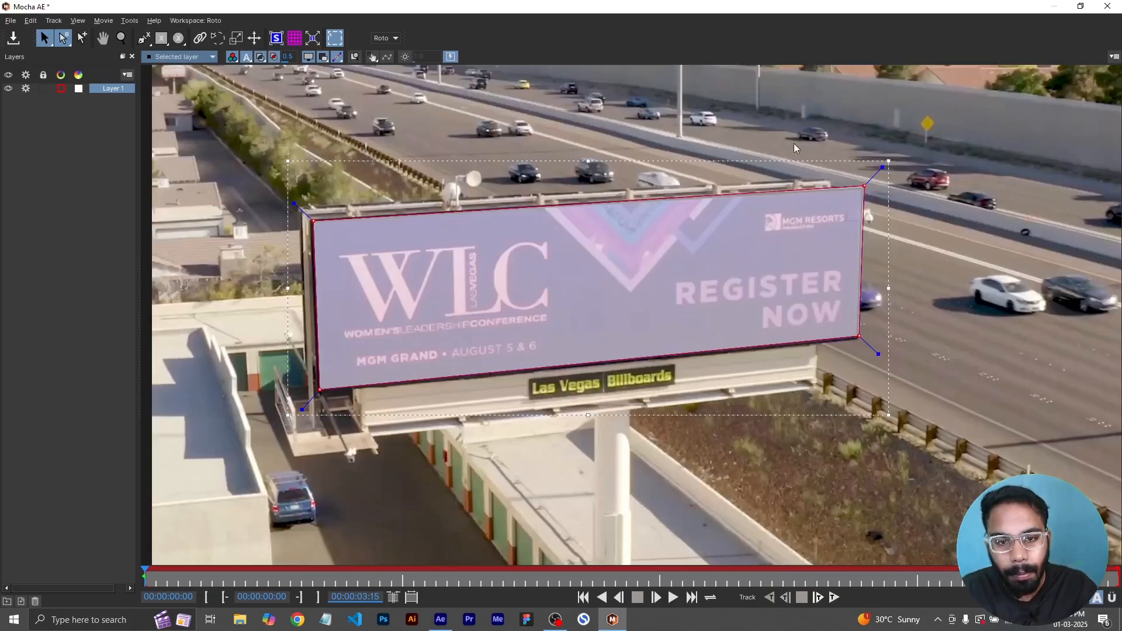
left_click(274, 57)
left_click(236, 60)
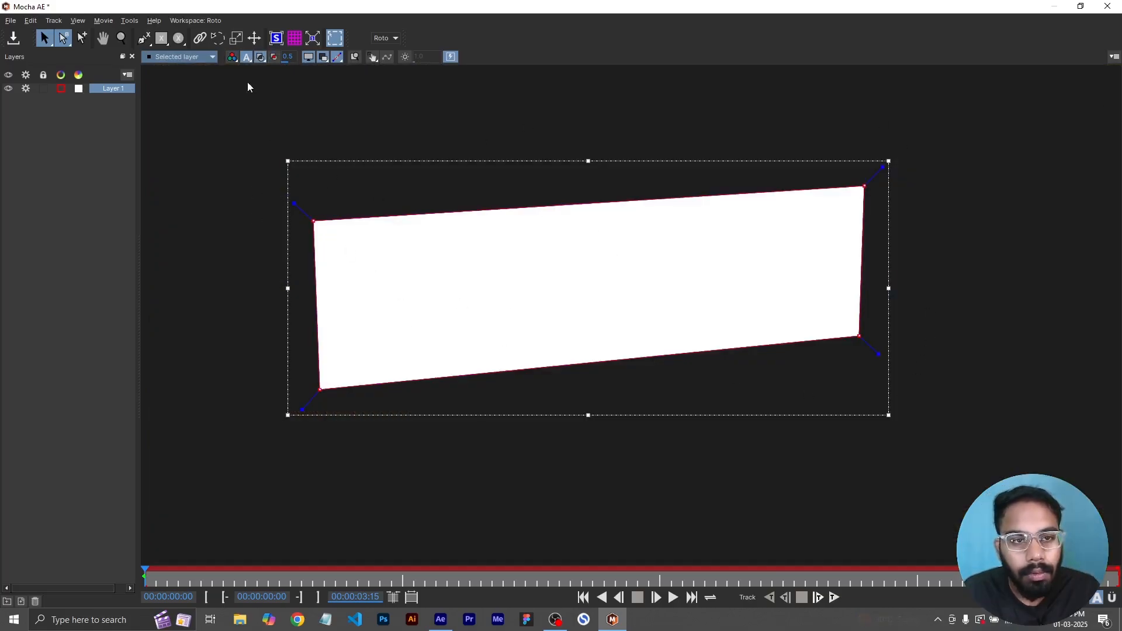
left_click(232, 59)
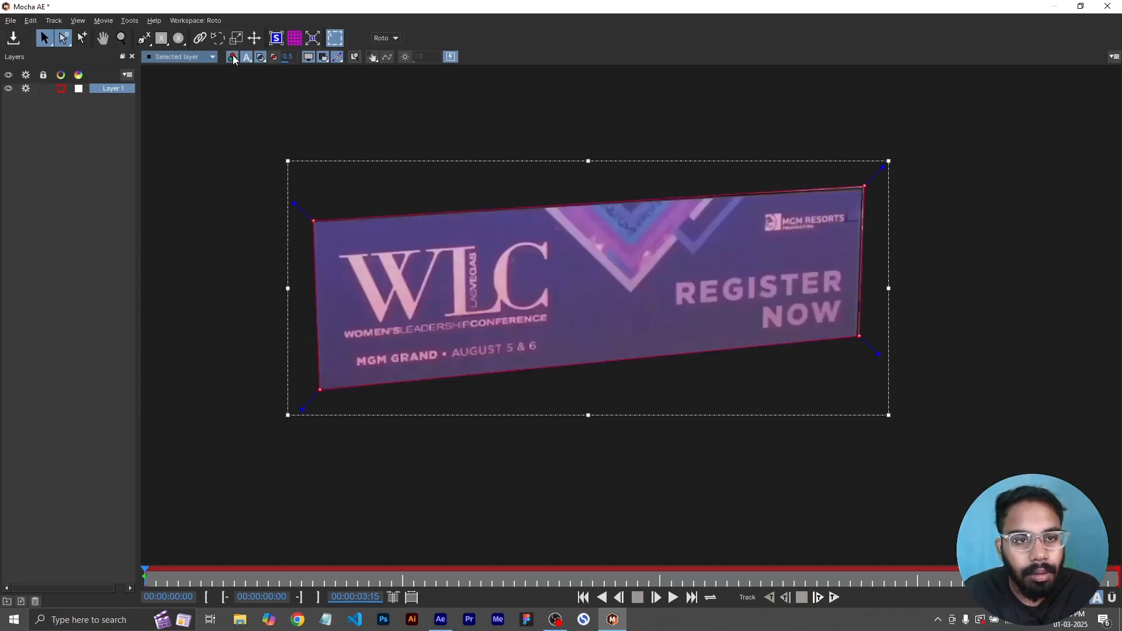
left_click(233, 59)
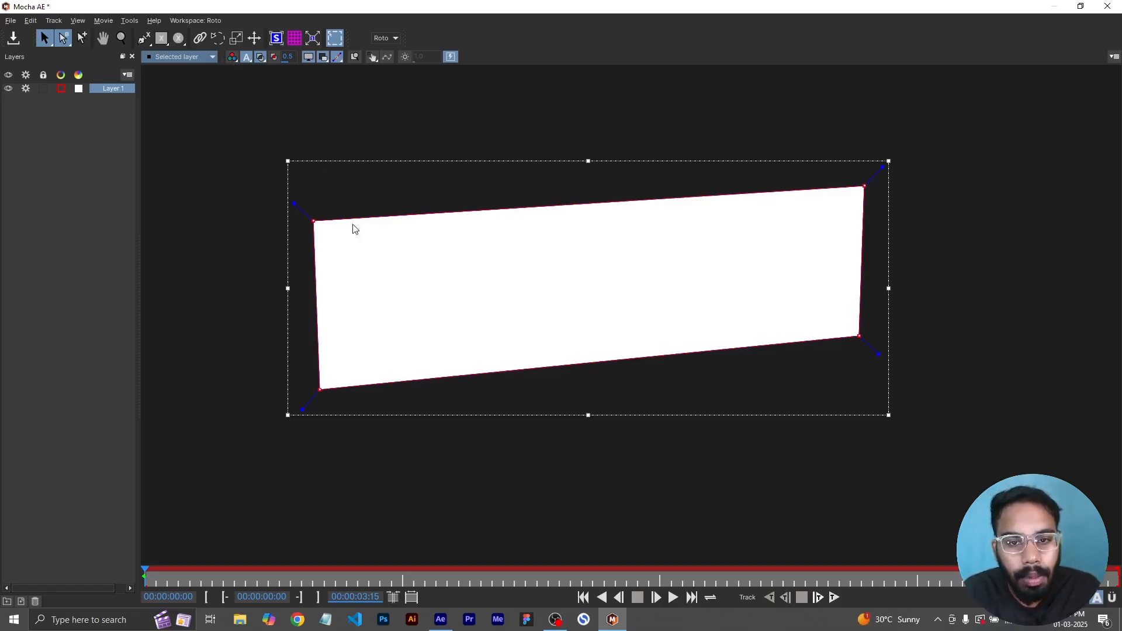
left_click(231, 59)
key("alt+1")
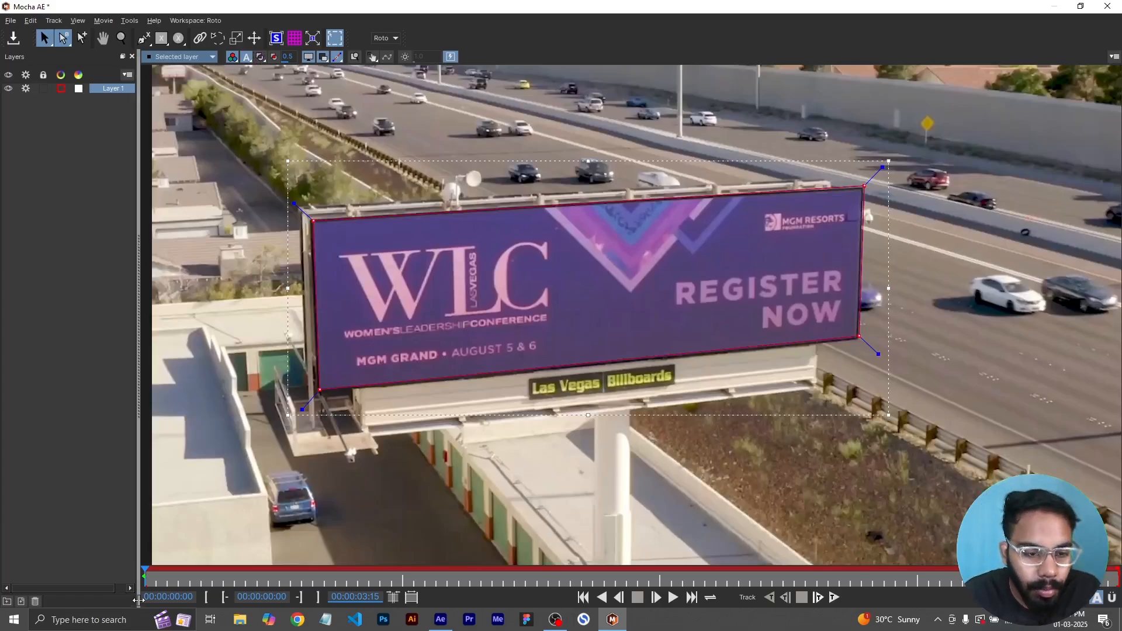
- Return to the first frame and track the billboard shape forward through the clip
left_click_drag(146, 574, 177, 579)
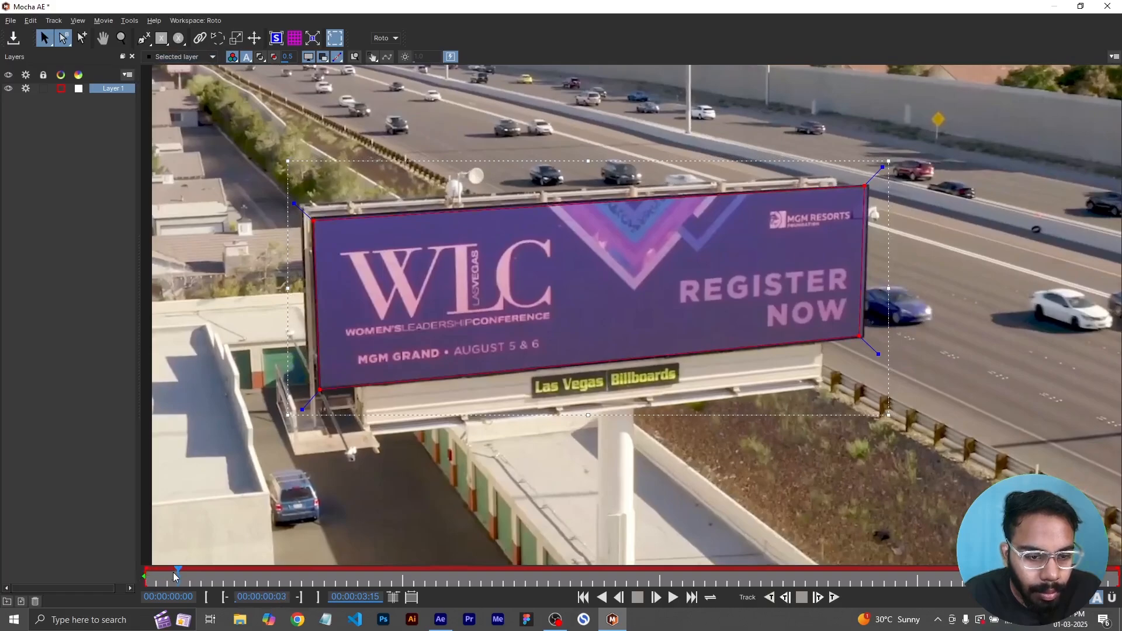
left_click_drag(177, 573, 136, 578)
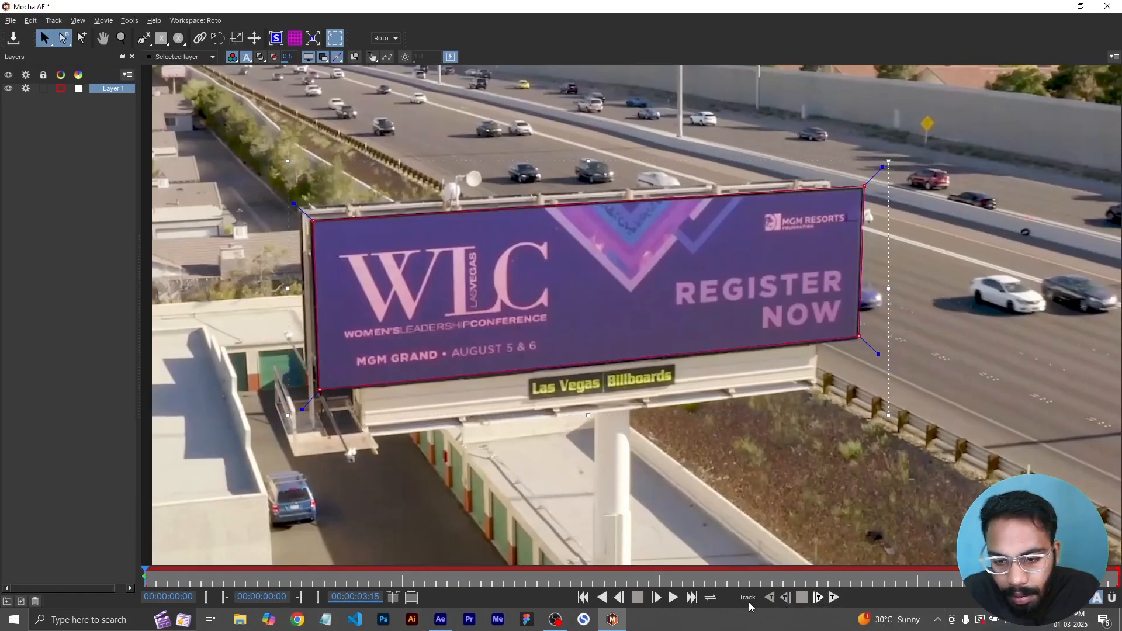
left_click(832, 602)
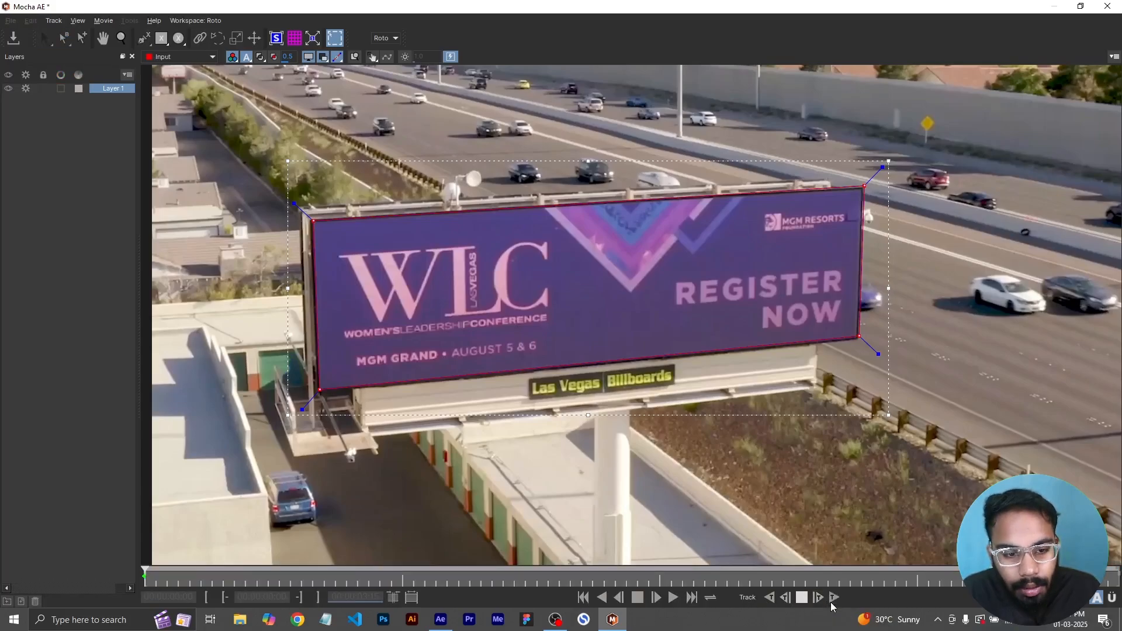
left_click(833, 604)
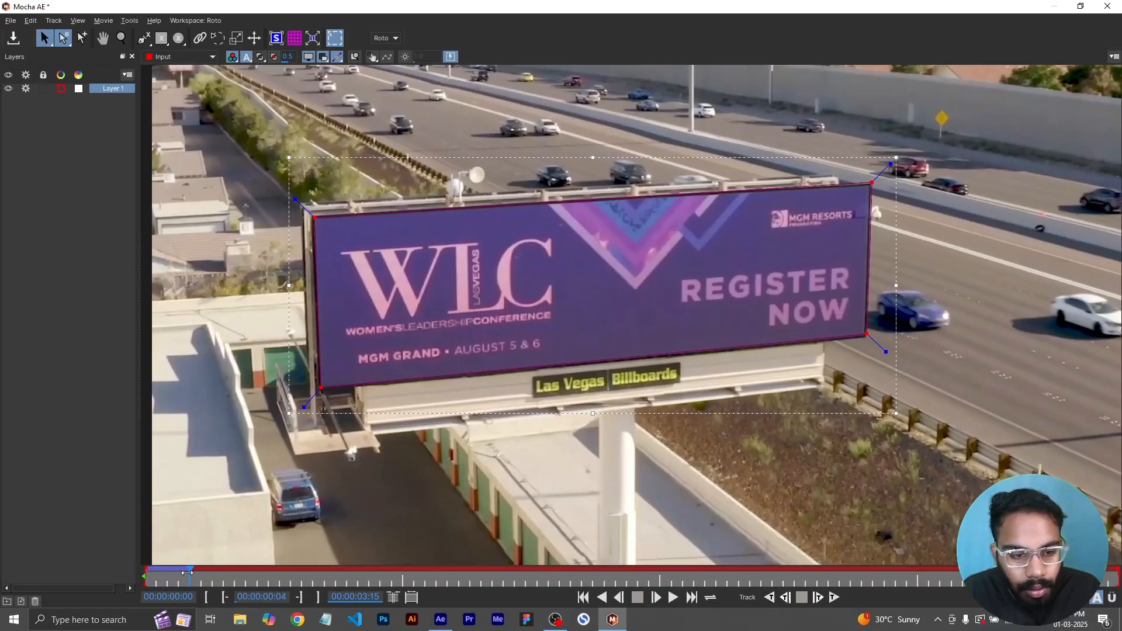
- Try to reposition the billboard shape near the start of the clip, undoing each move
mouse_move(191, 575)
left_mouse_down()
mouse_move(135, 579)
mouse_move(207, 581)
left_mouse_up()
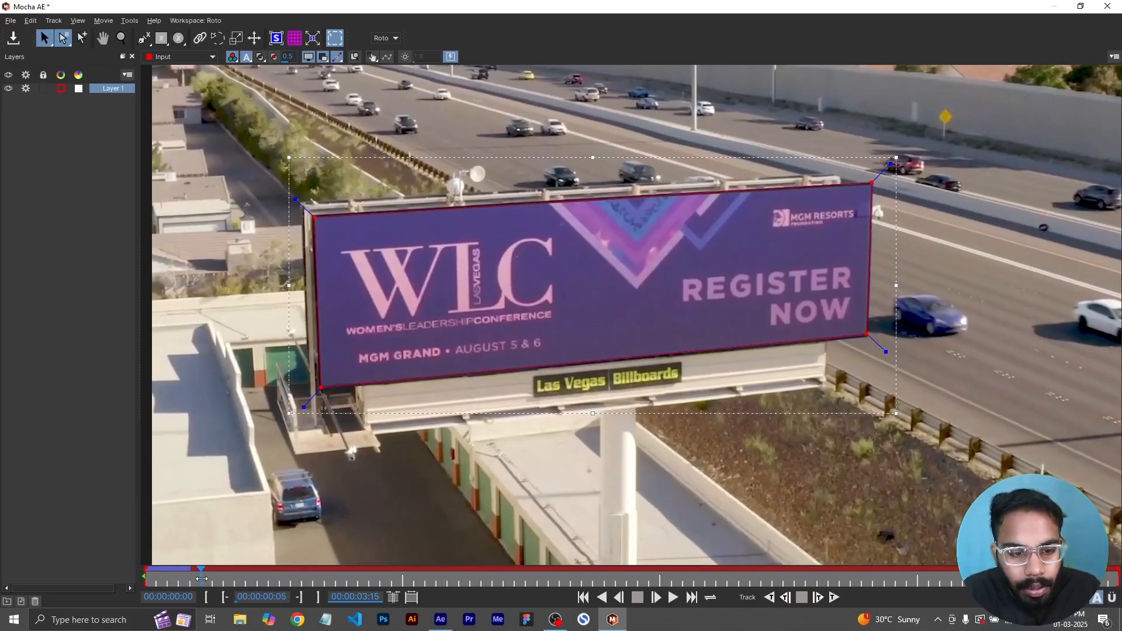
left_click_drag(202, 579, 191, 583)
left_click_drag(320, 389, 353, 350)
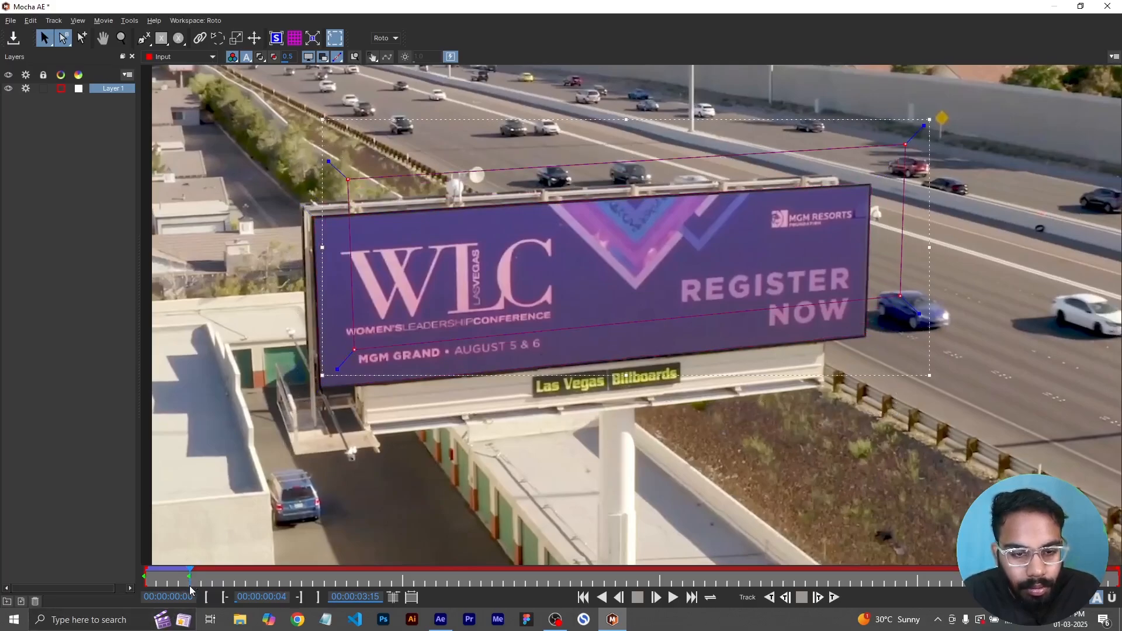
key("ctrl+z")
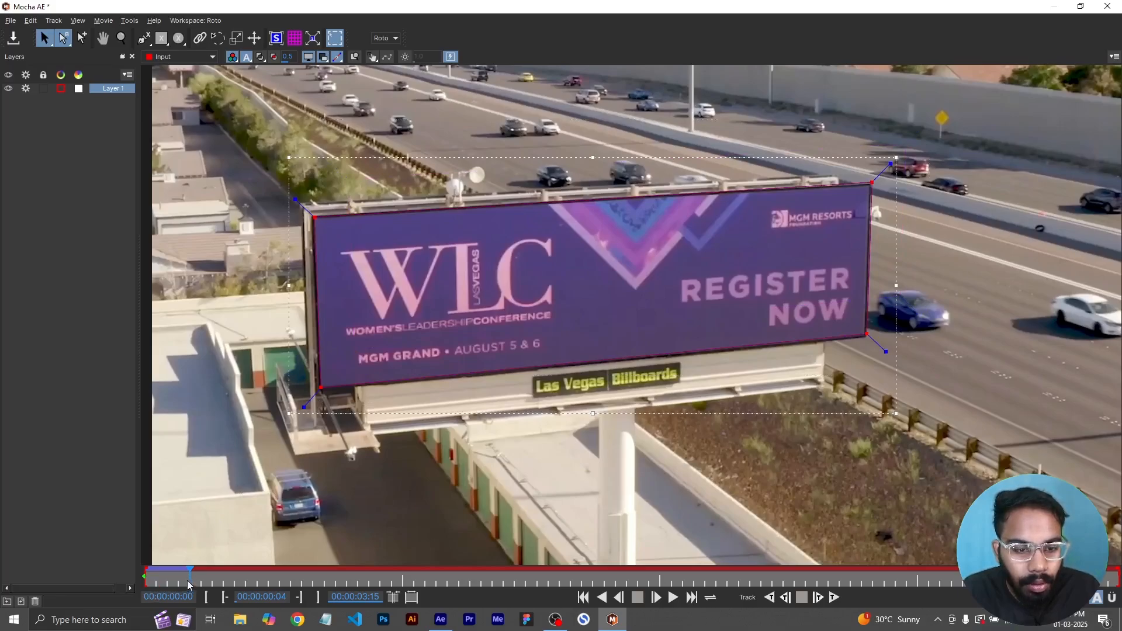
mouse_move(185, 579)
left_mouse_down()
mouse_move(155, 580)
mouse_move(195, 581)
mouse_move(185, 582)
left_mouse_up()
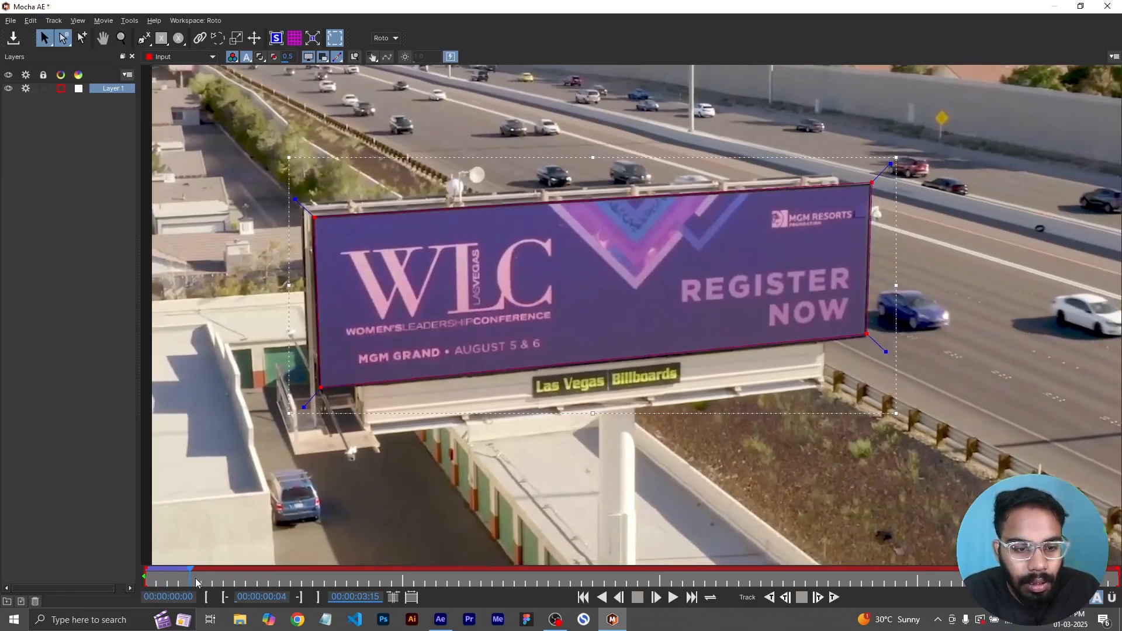
left_click_drag(316, 389, 381, 349)
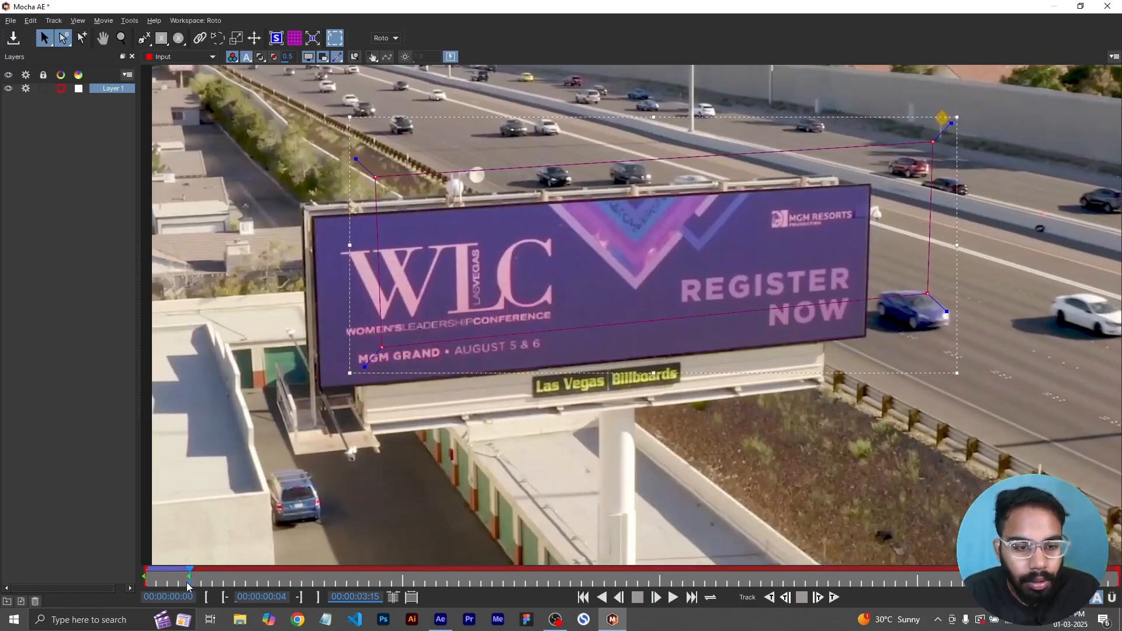
key("ctrl+z")
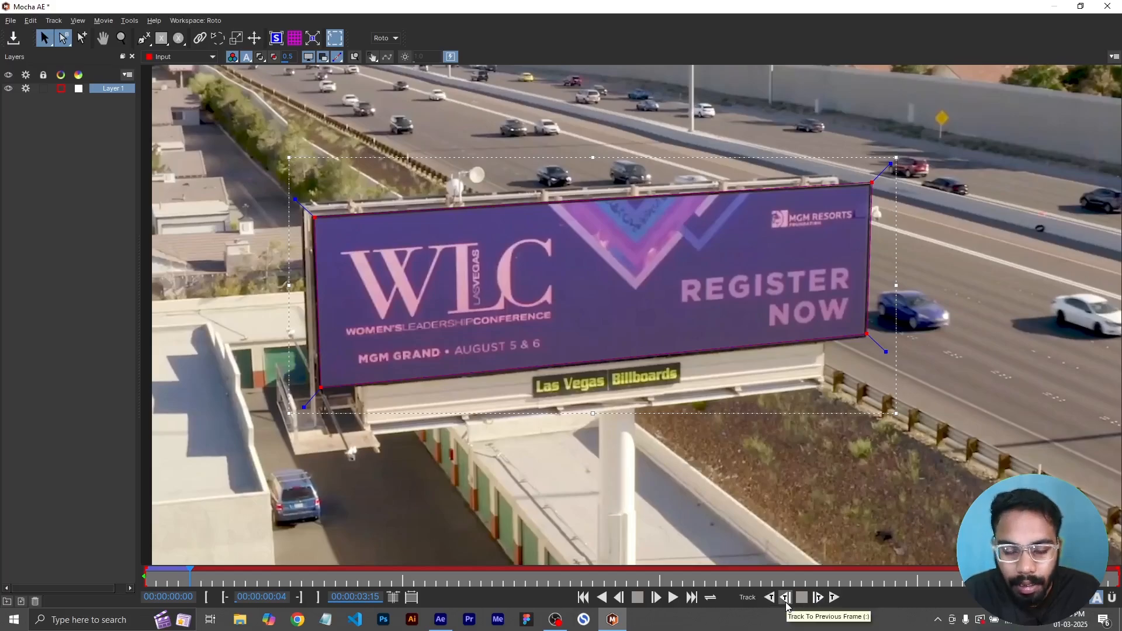
- Scrub and play back the clip to check how the shape follows the billboard
left_click(428, 573)
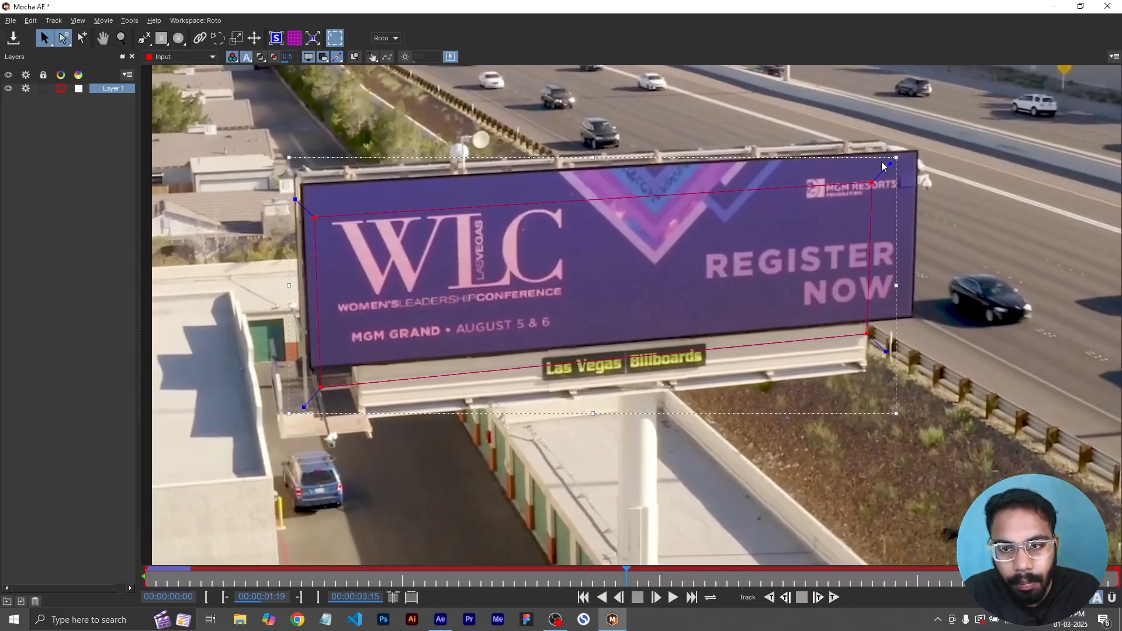
left_click_drag(625, 574, 111, 592)
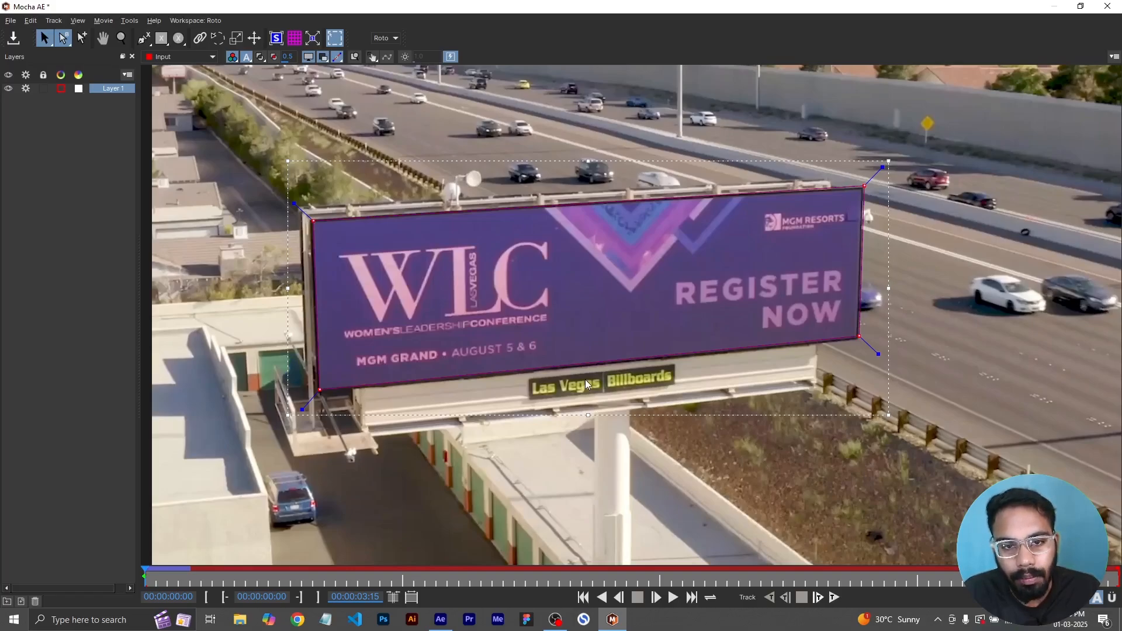
left_click(674, 598)
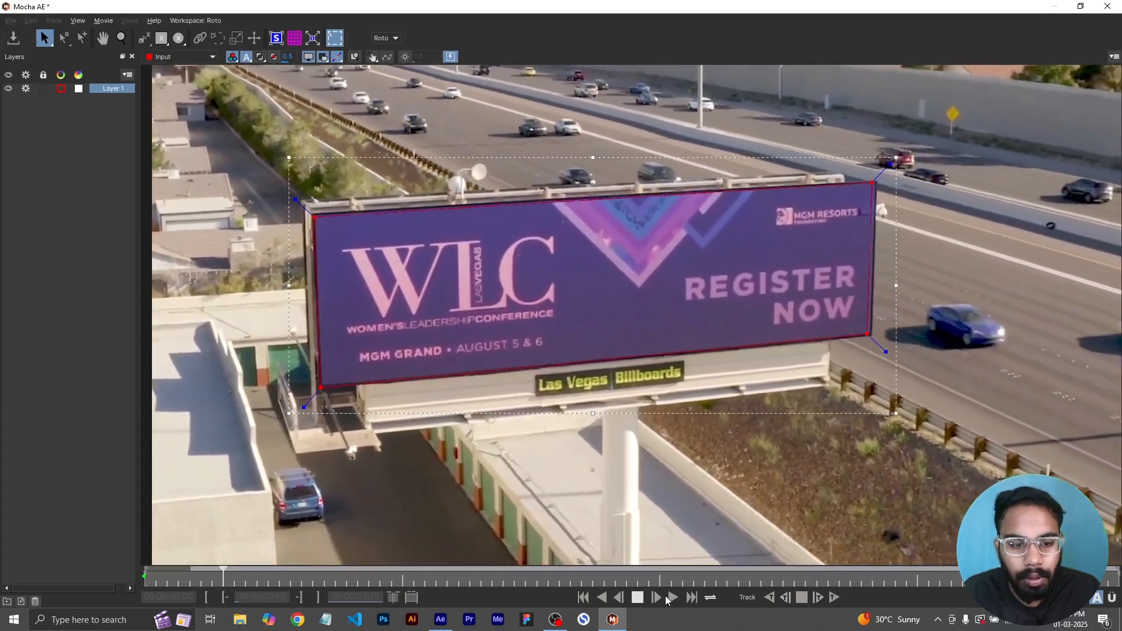
left_click(671, 597)
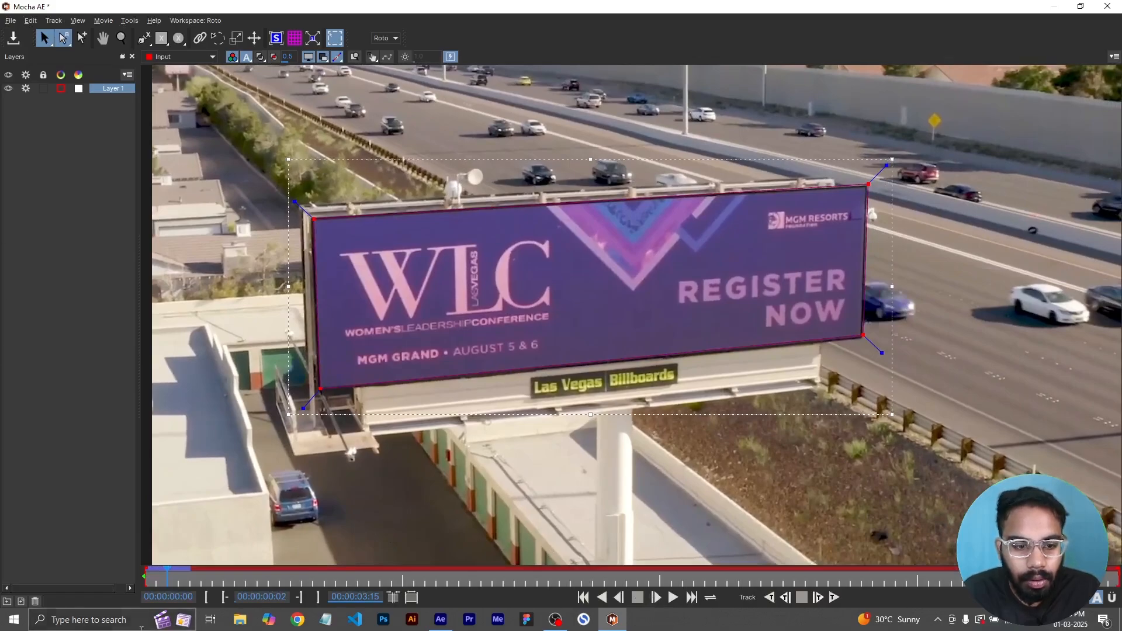
left_click_drag(165, 580, 145, 580)
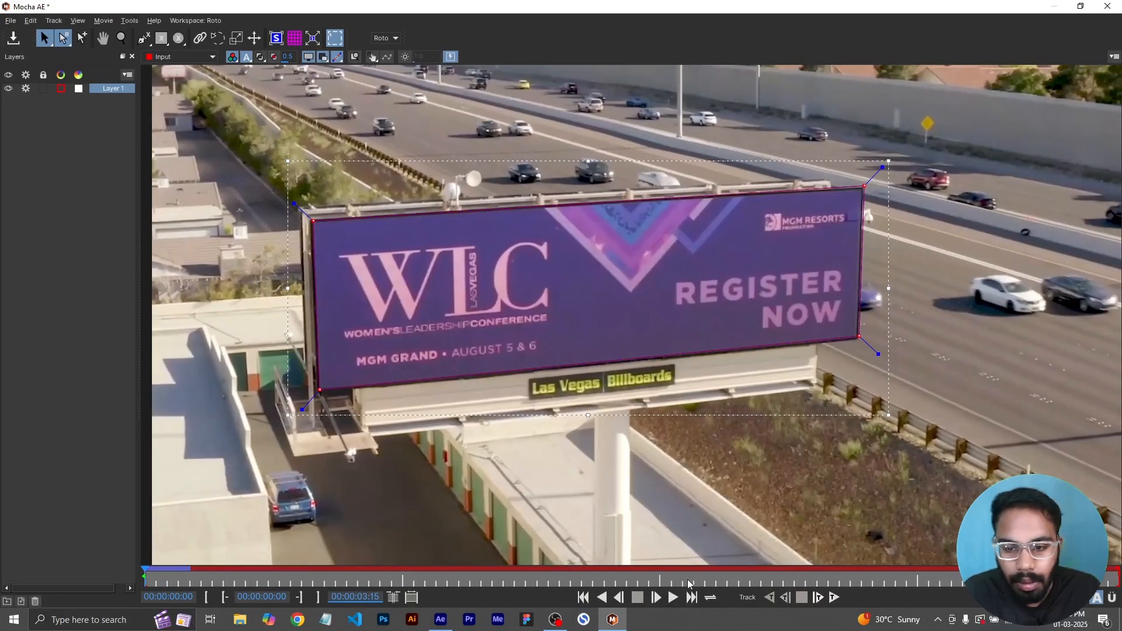
- Track the shape forward to about 02:15 and refine its corner points to the billboard's edges
left_click(817, 599)
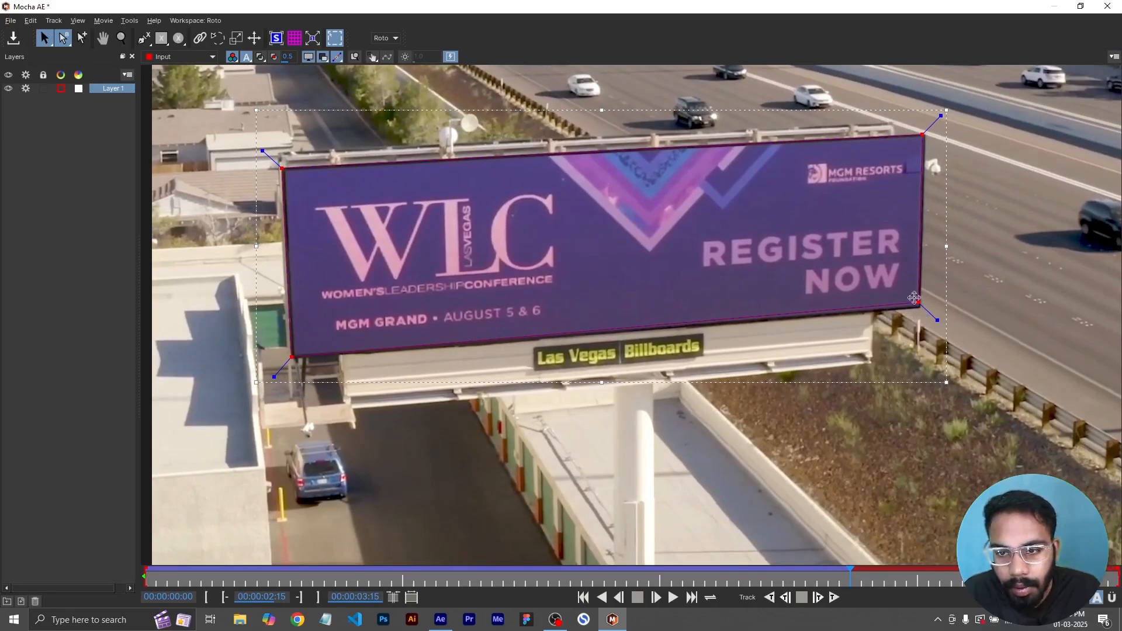
left_click_drag(919, 304, 920, 308)
key("ctrl+z")
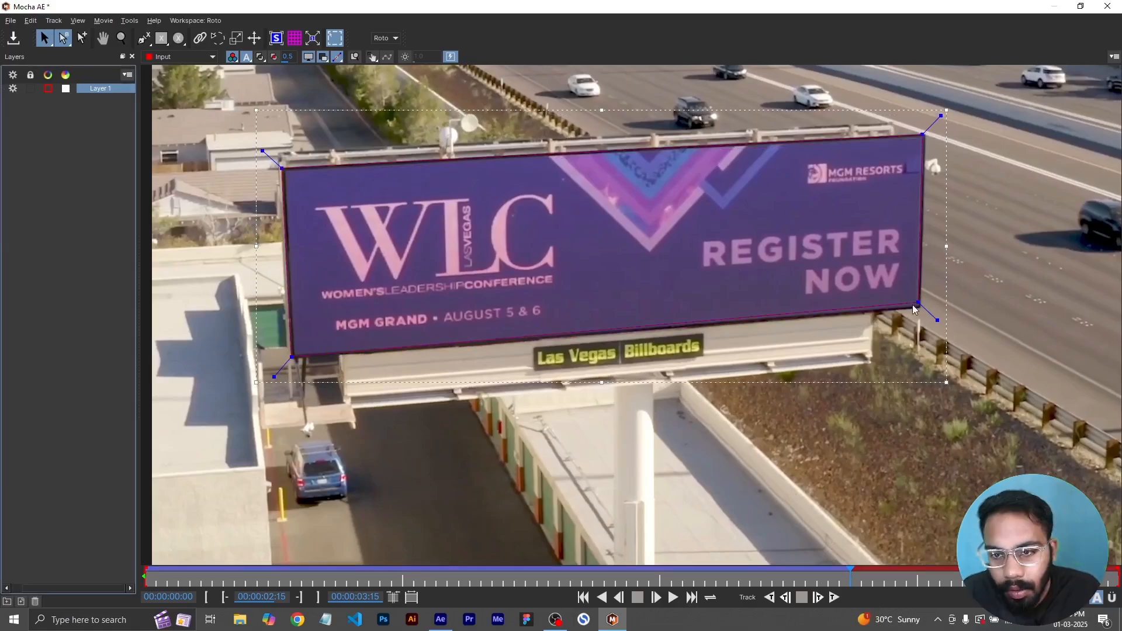
left_click_drag(917, 304, 919, 307)
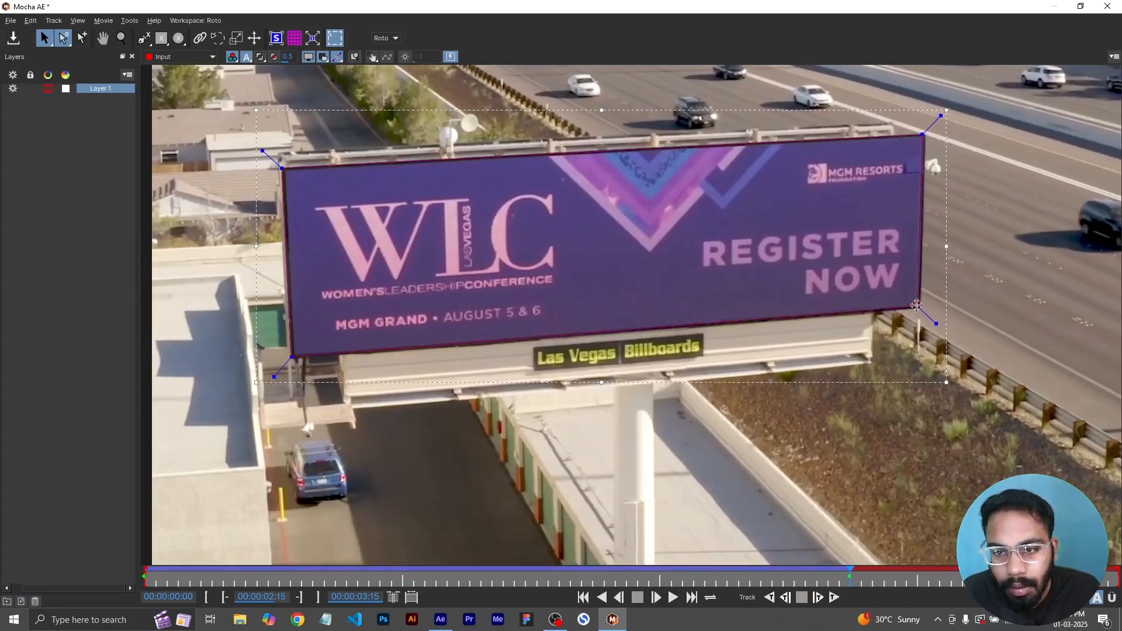
left_click_drag(919, 307, 638, 220)
key("z")
left_click_drag(910, 276, 900, 270)
left_click_drag(729, 357, 810, 409)
left_click_drag(620, 346, 1047, 327)
left_click_drag(292, 385, 819, 374)
left_click_drag(395, 383, 382, 541)
left_click_drag(356, 162, 363, 167)
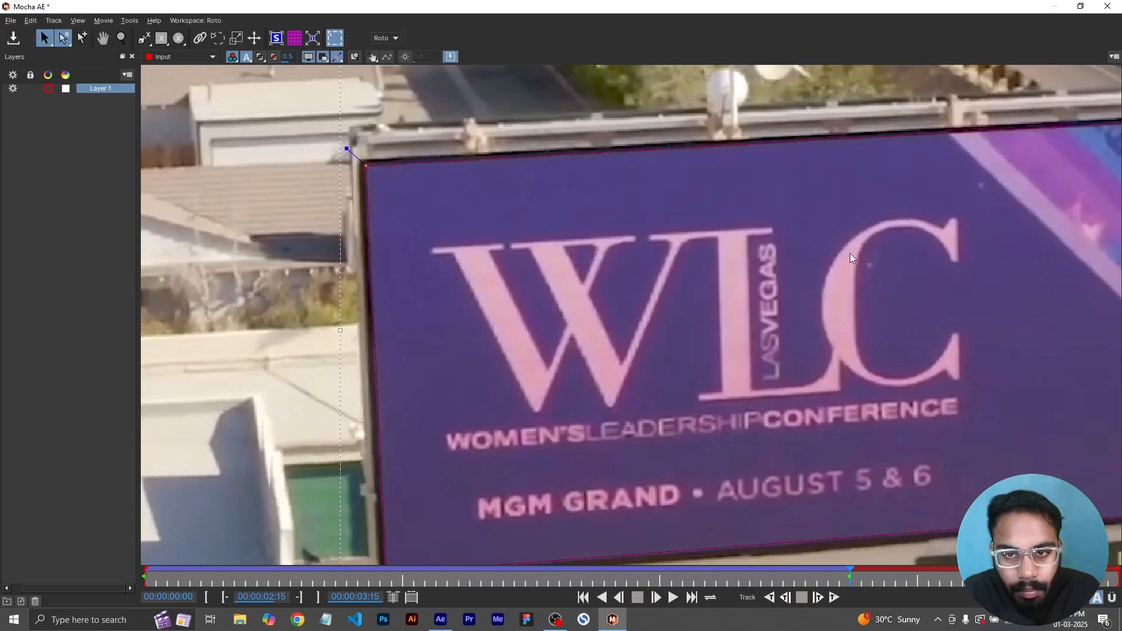
left_click_drag(852, 253, 30, 330)
left_click_drag(726, 173, 730, 177)
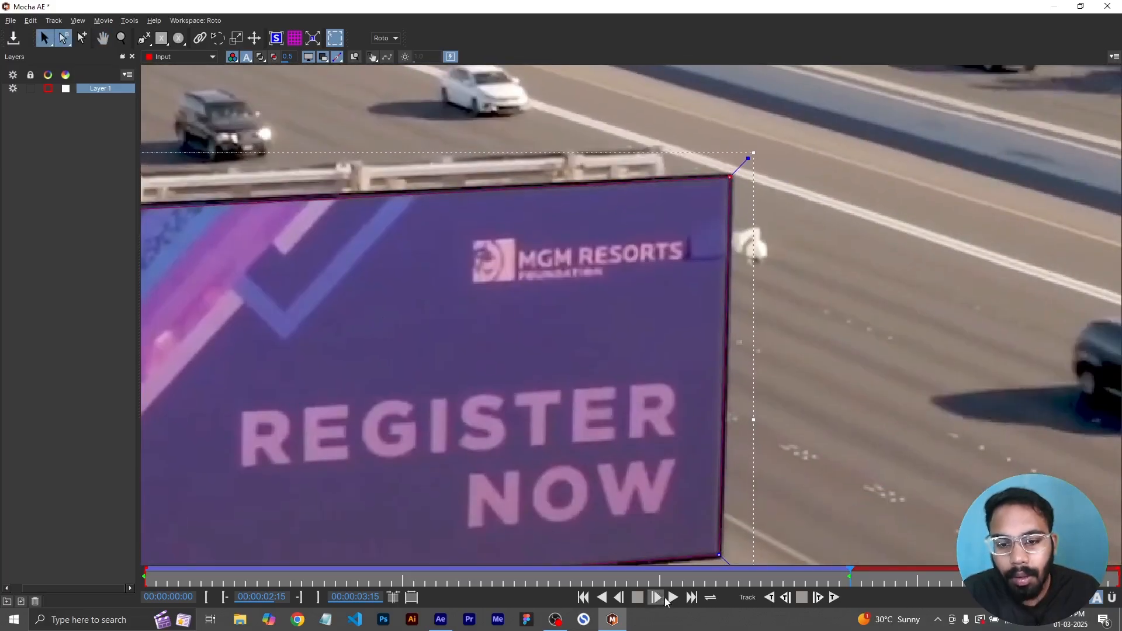
- Track forward to the last frame and adjust the shape's corner points to fit the billboard
left_click(834, 597)
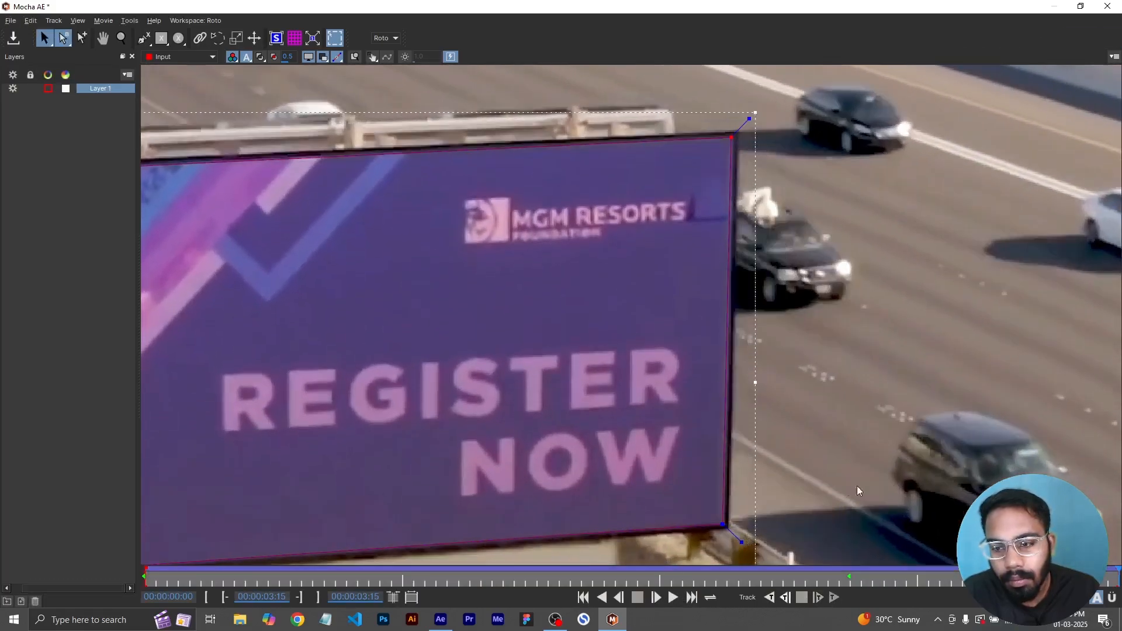
left_click_drag(733, 138, 736, 137)
left_click_drag(722, 527, 724, 524)
key("x")
left_click_drag(468, 374, 994, 286)
left_click_drag(268, 453, 268, 504)
key("x")
left_click_drag(240, 87, 248, 86)
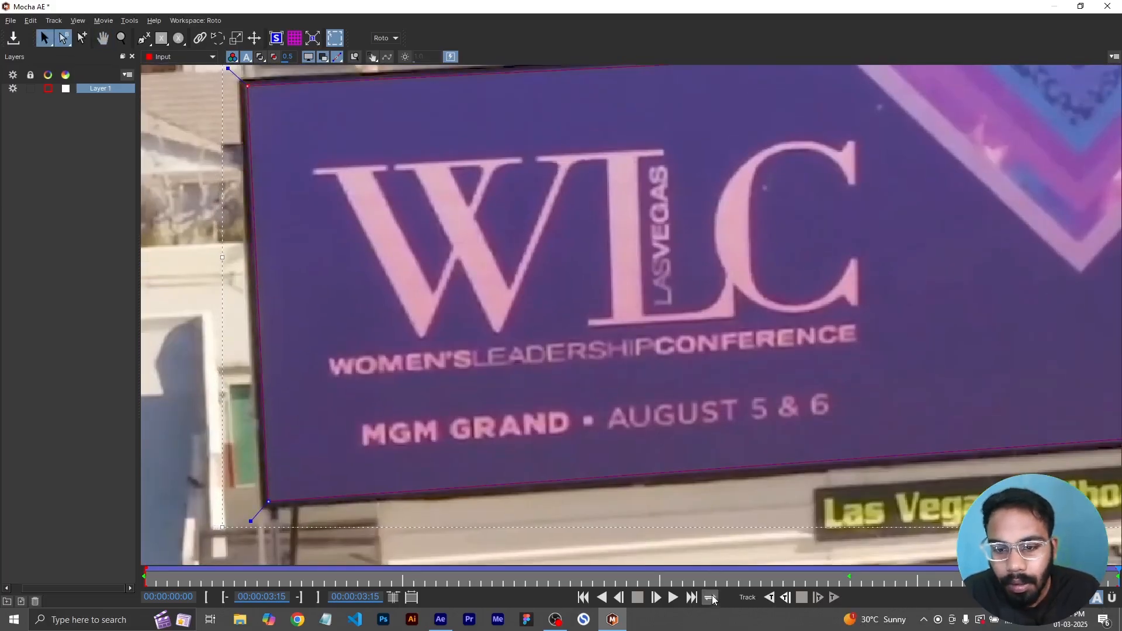
- Track the shape backward through the clip to the first frame
left_click(770, 598)
key("z")
left_click_drag(718, 401, 724, 503)
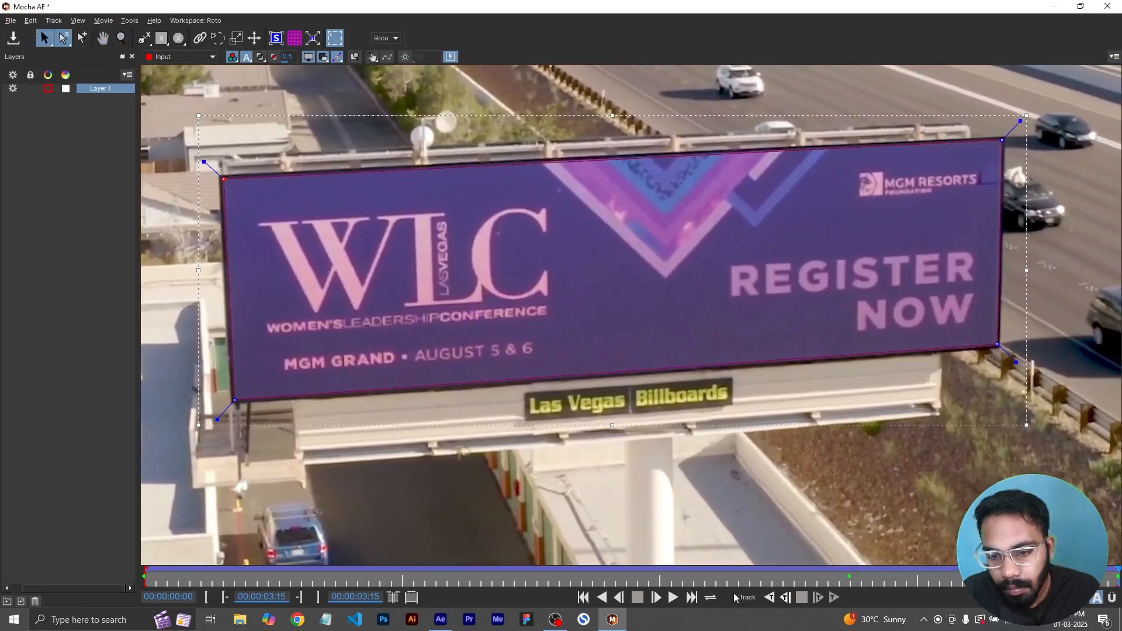
left_click(770, 598)
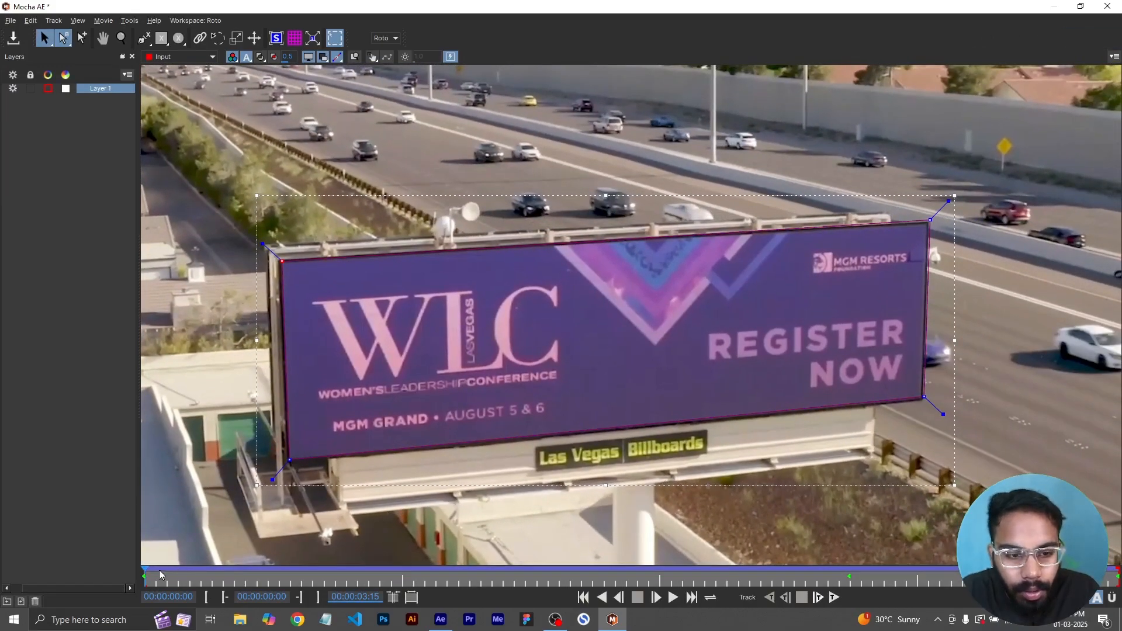
- Refine the shape's corner points on the first frame and retrack forward through the clip
left_click_drag(931, 220, 929, 224)
key("z")
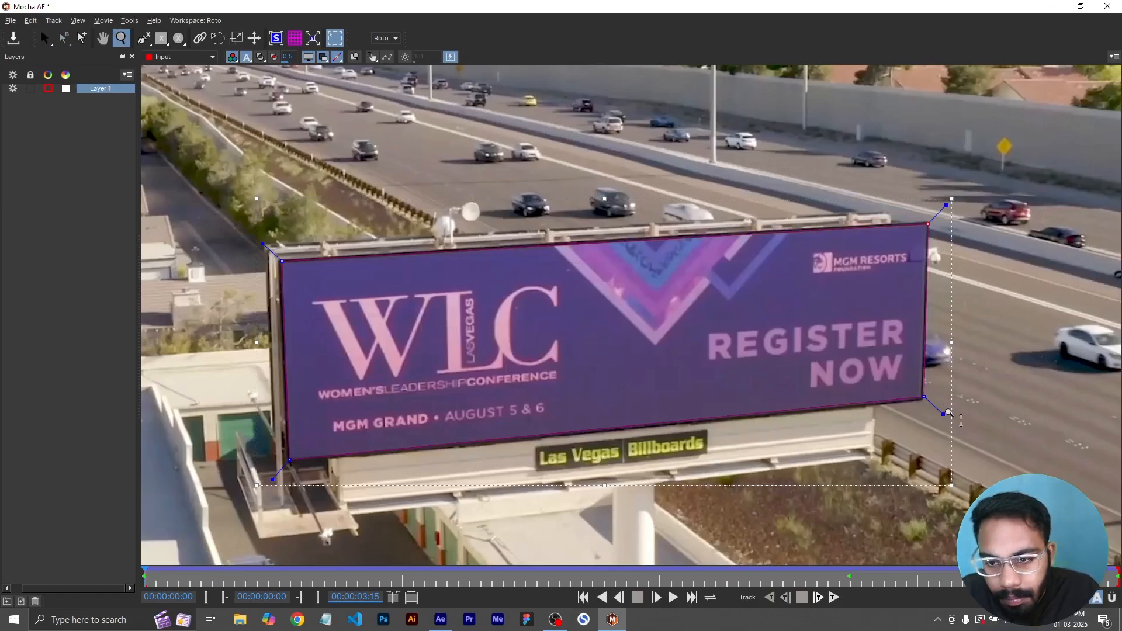
key("z")
left_click_drag(947, 412, 840, 346)
left_click_drag(927, 372, 921, 380)
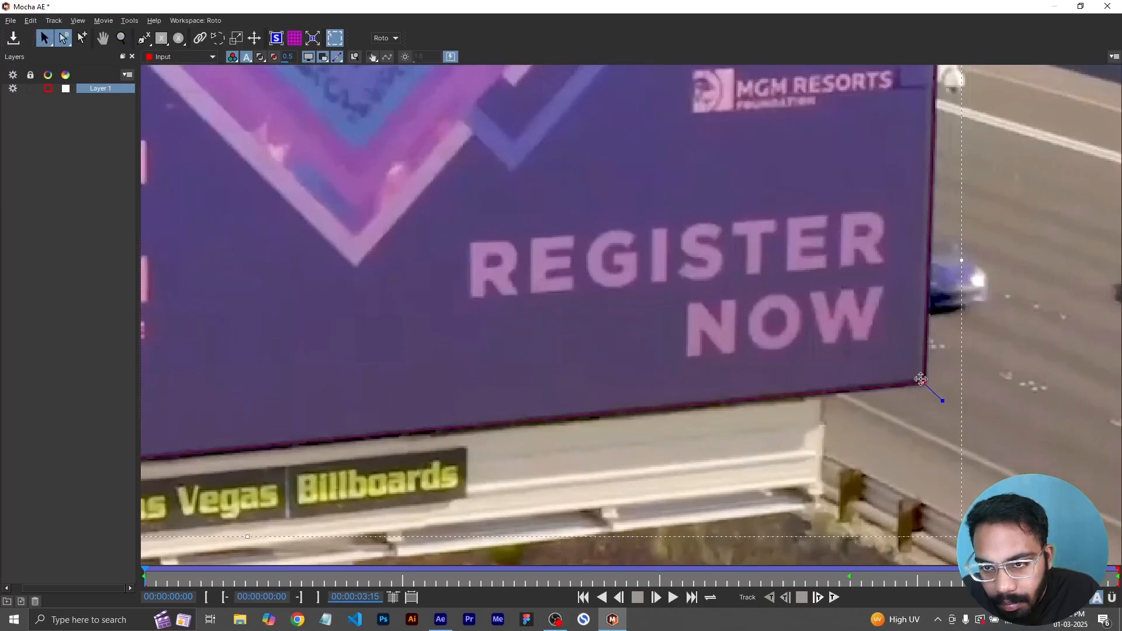
key("x")
left_click_drag(869, 257, 802, 355)
key("x")
left_click_drag(411, 250, 719, 210)
key("x")
left_click_drag(240, 214, 532, 202)
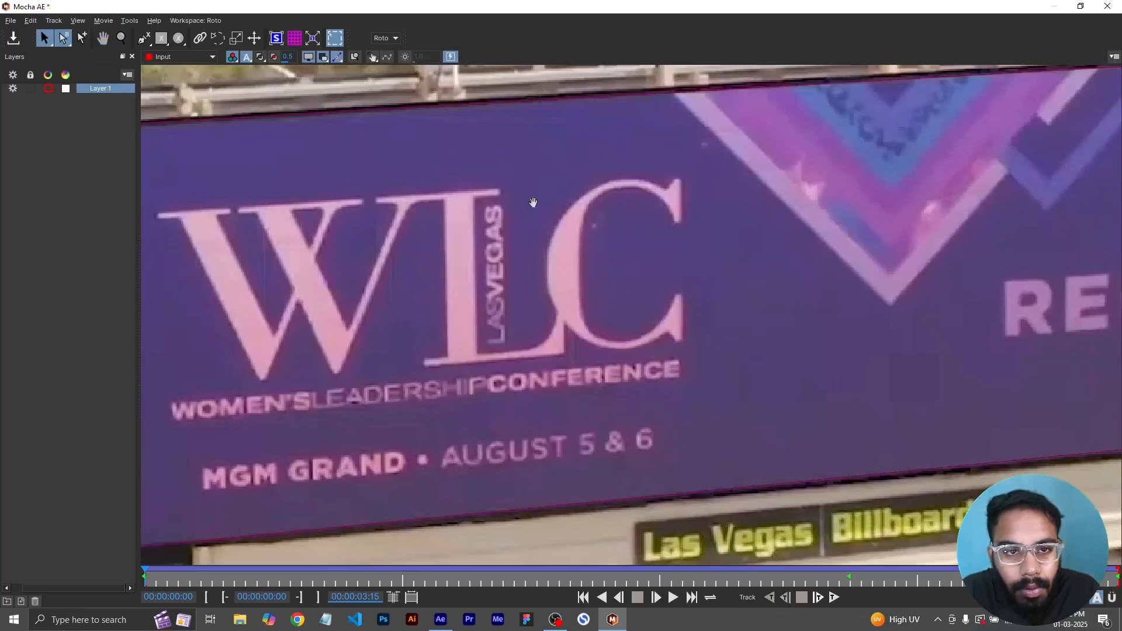
key("x")
left_click_drag(171, 210, 549, 178)
left_click_drag(470, 103, 467, 100)
key("x")
left_click_drag(541, 171, 535, 136)
key("z")
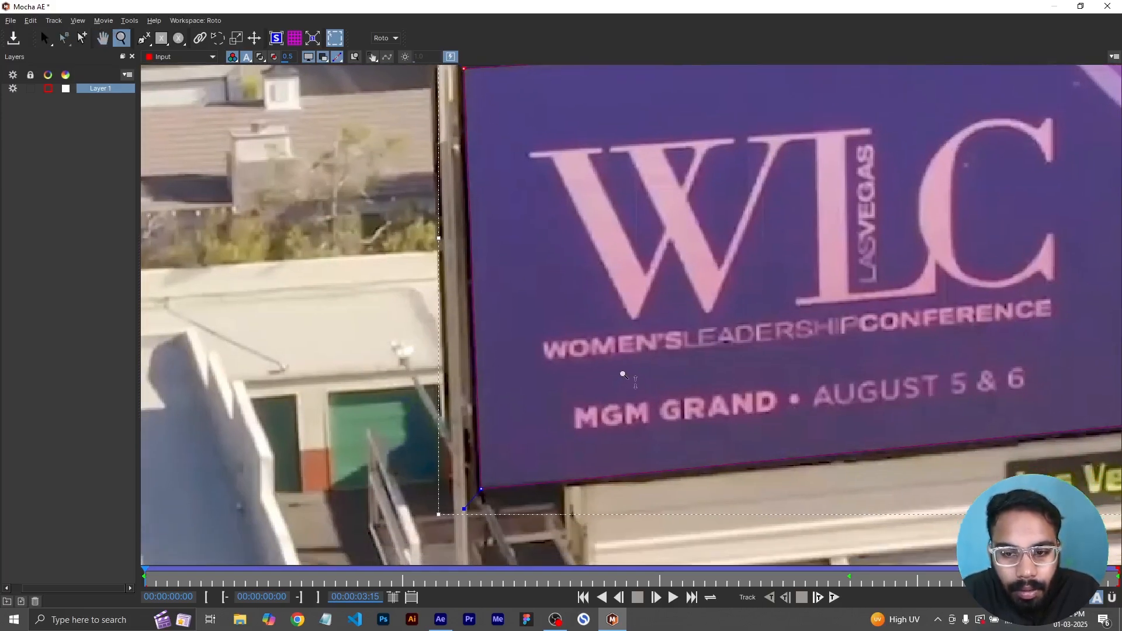
left_click_drag(638, 363, 704, 617)
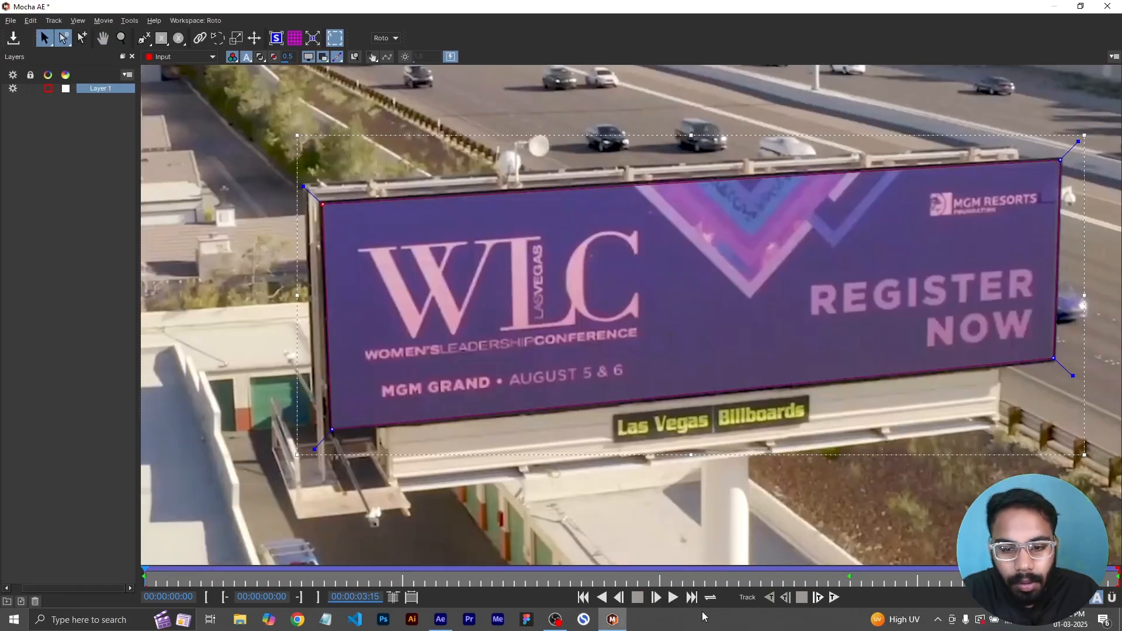
left_click(834, 599)
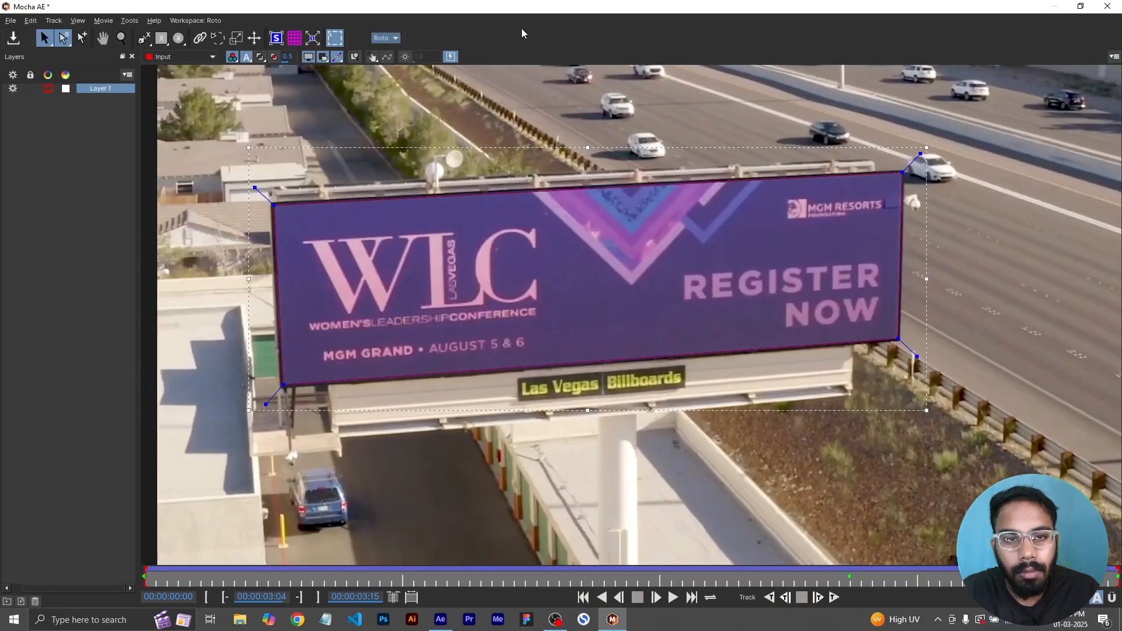
- Switch to the Essentials workspace and set the layer's Insert Clip to Grid32x32
left_click(391, 38)
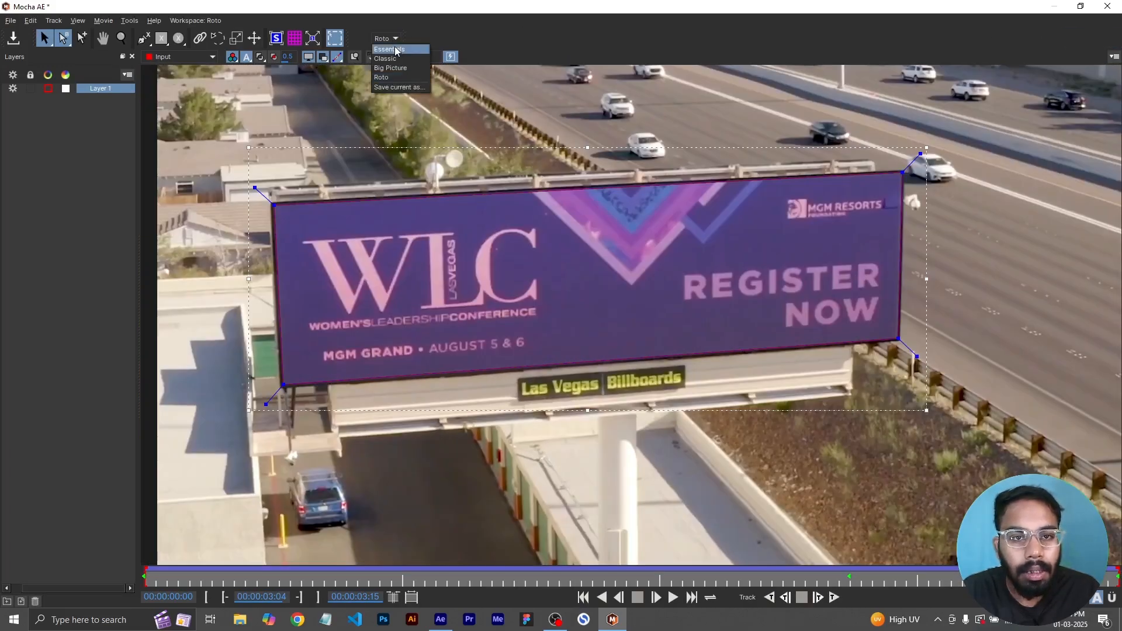
left_click(396, 51)
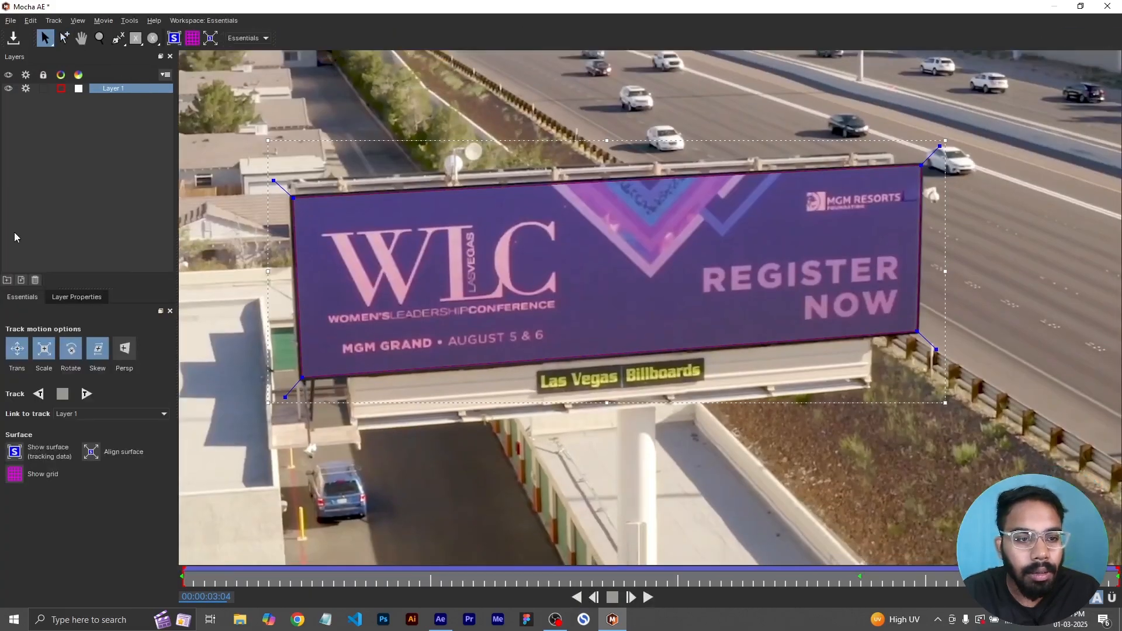
left_click(68, 298)
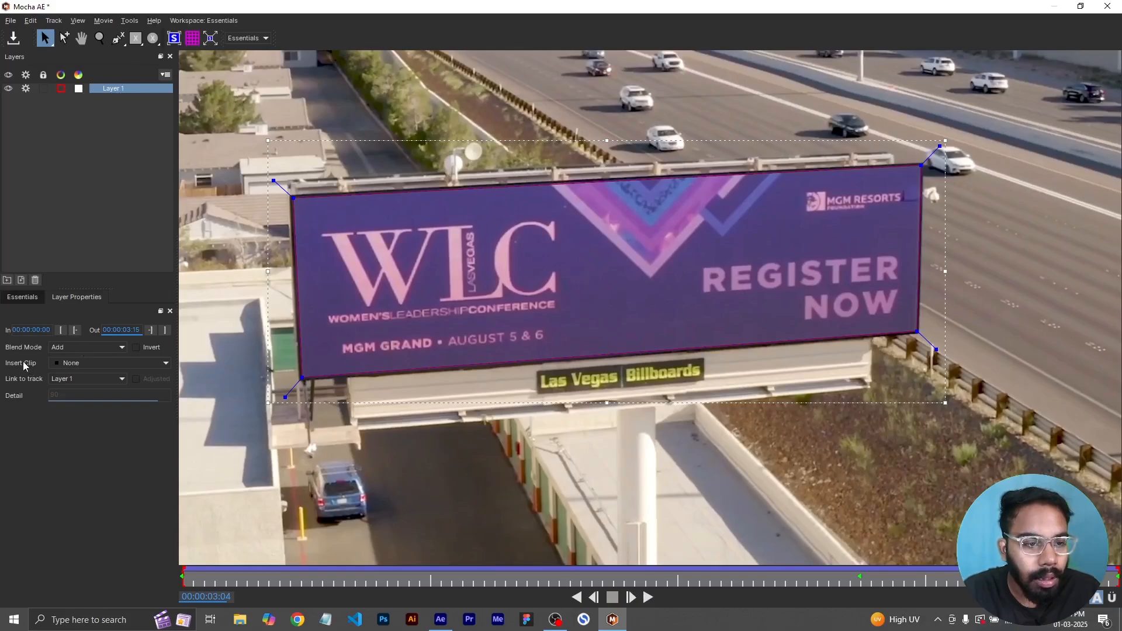
left_click(80, 367)
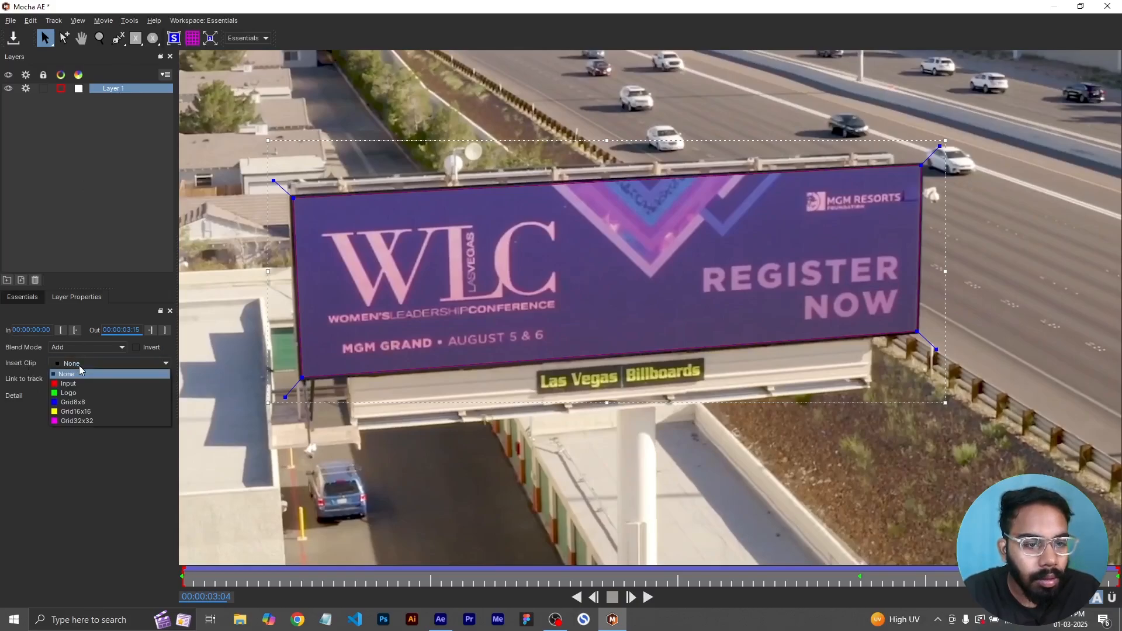
left_click(86, 420)
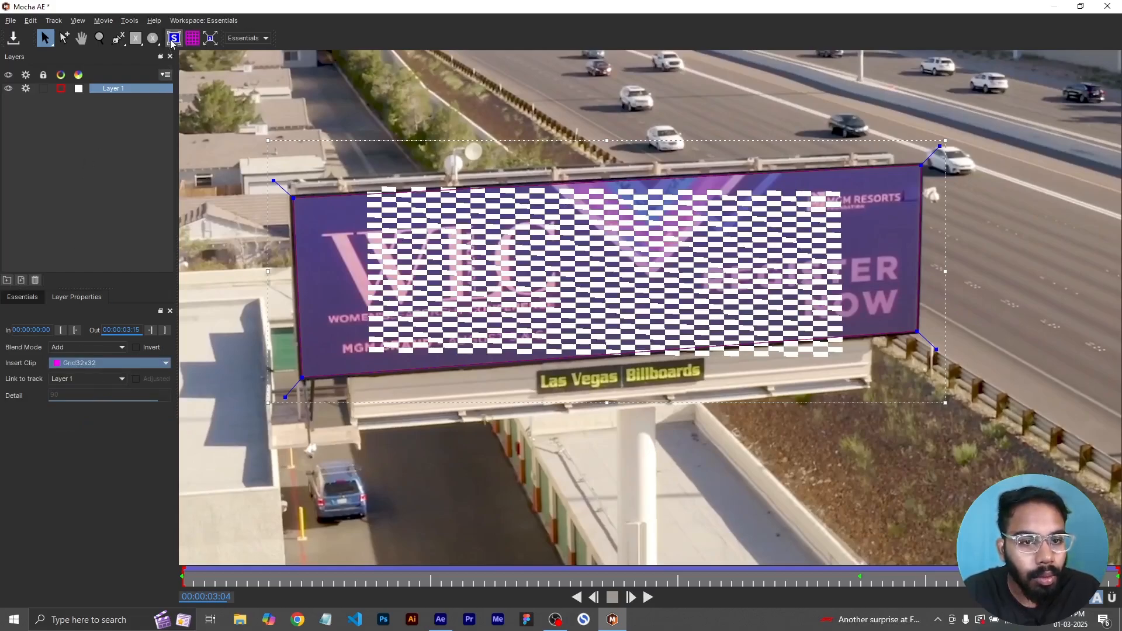
- Show the tracking surface and align its four corners to the billboard screen's corners
left_click(22, 297)
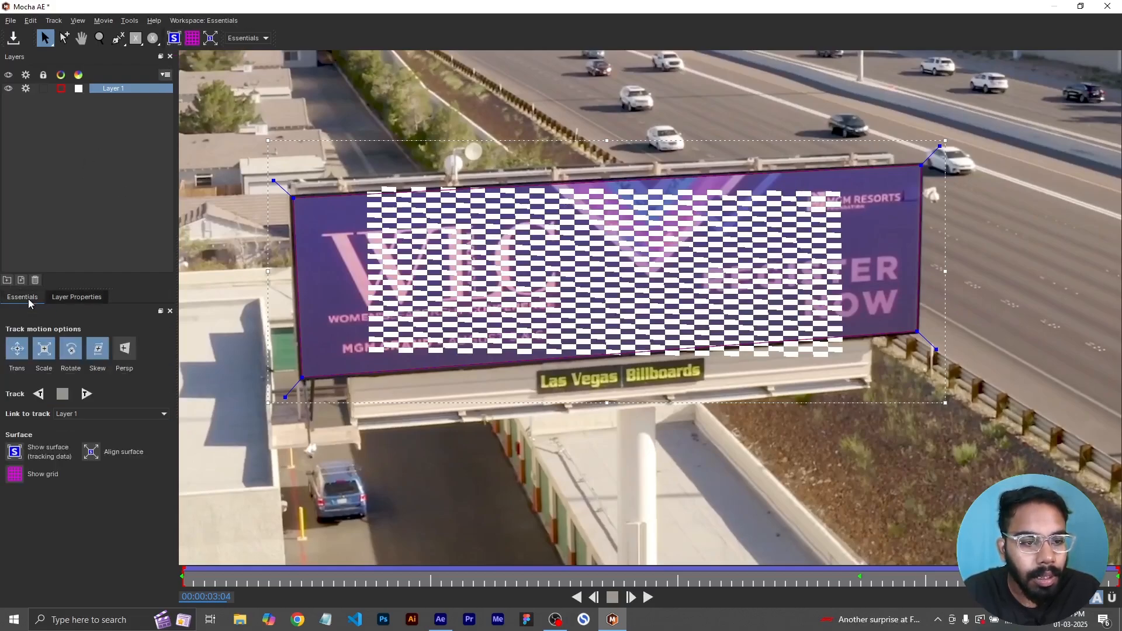
left_click(14, 453)
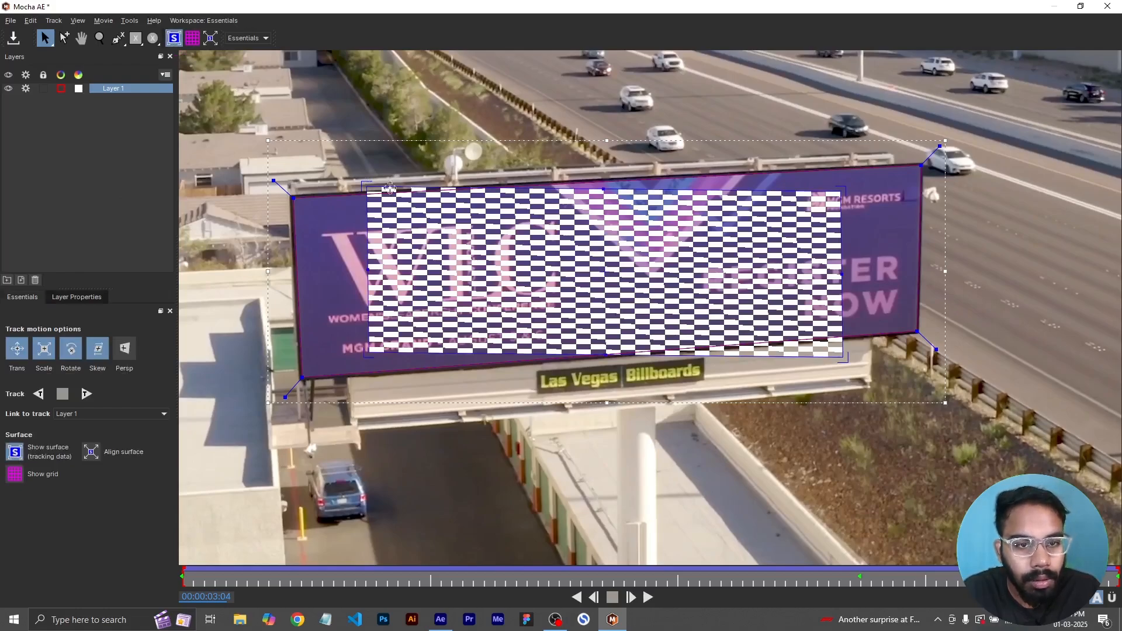
left_click_drag(363, 186, 291, 196)
left_click_drag(365, 354, 300, 379)
left_click_drag(841, 191, 922, 165)
left_click_drag(845, 358, 917, 332)
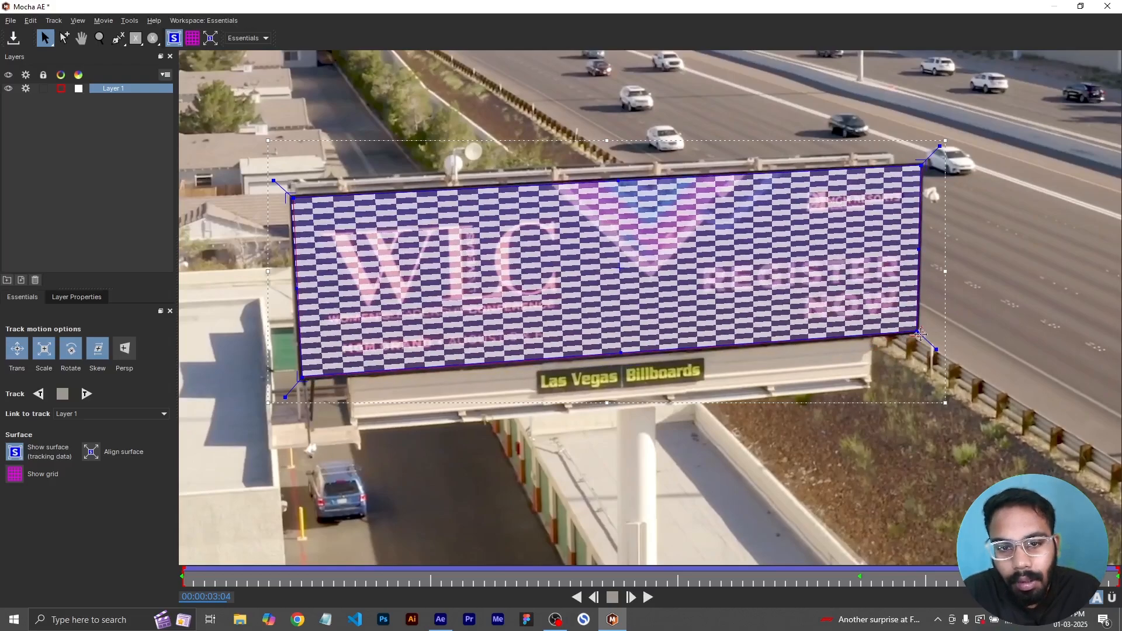
left_click_drag(295, 195, 295, 198)
left_click_drag(918, 332, 920, 330)
left_click_drag(920, 165, 922, 165)
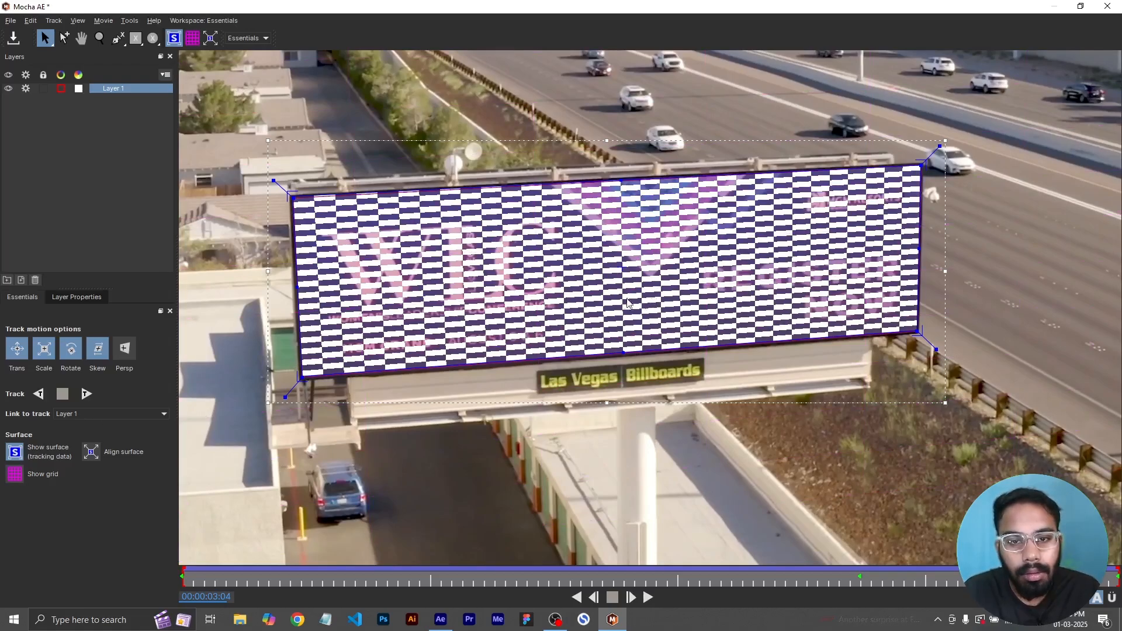
- Show the planar grid and zoom out to inspect the surface's perspective across the frame
left_click(14, 474)
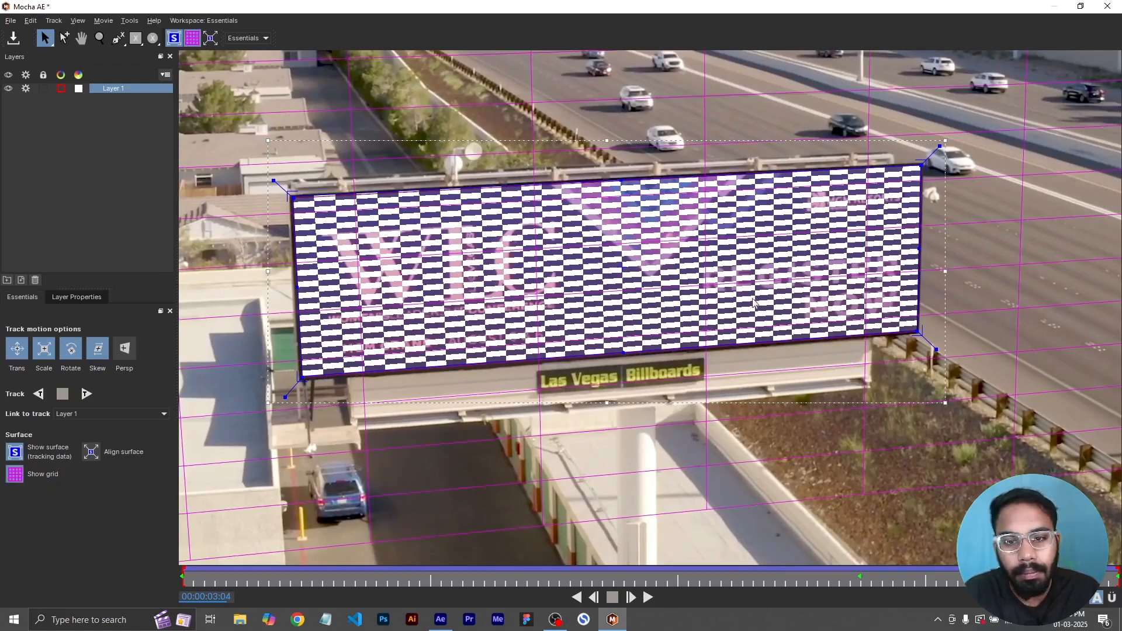
key("z")
scroll(727, 292, "down", 7)
left_click_drag(727, 292, 823, 345)
scroll(823, 345, "down", 3)
scroll(647, 446, "down", 2)
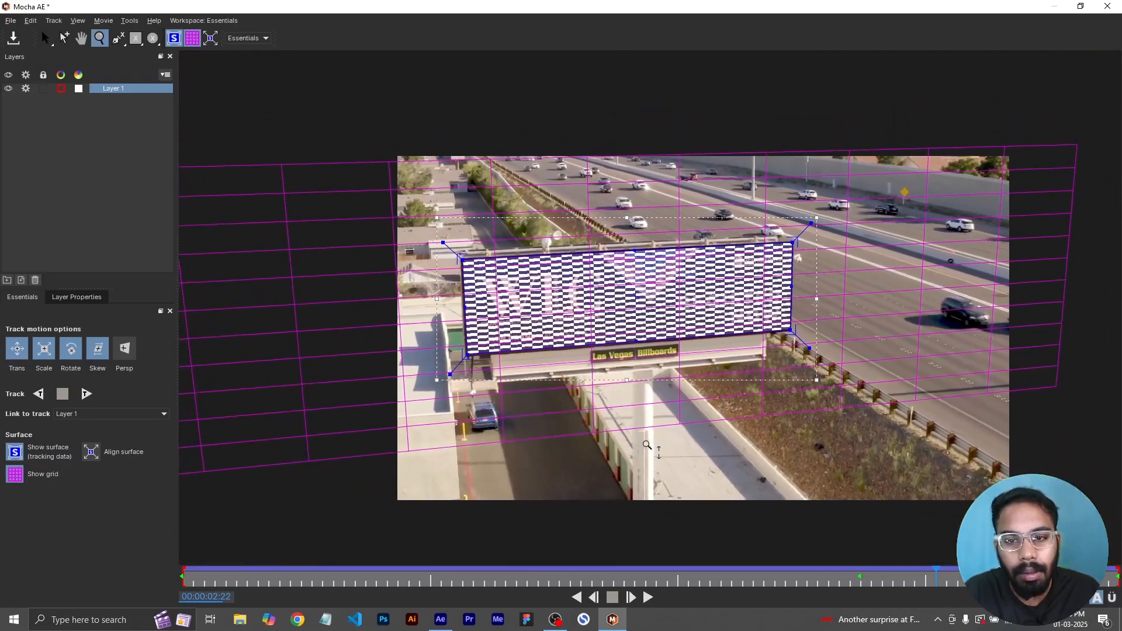
key("s")
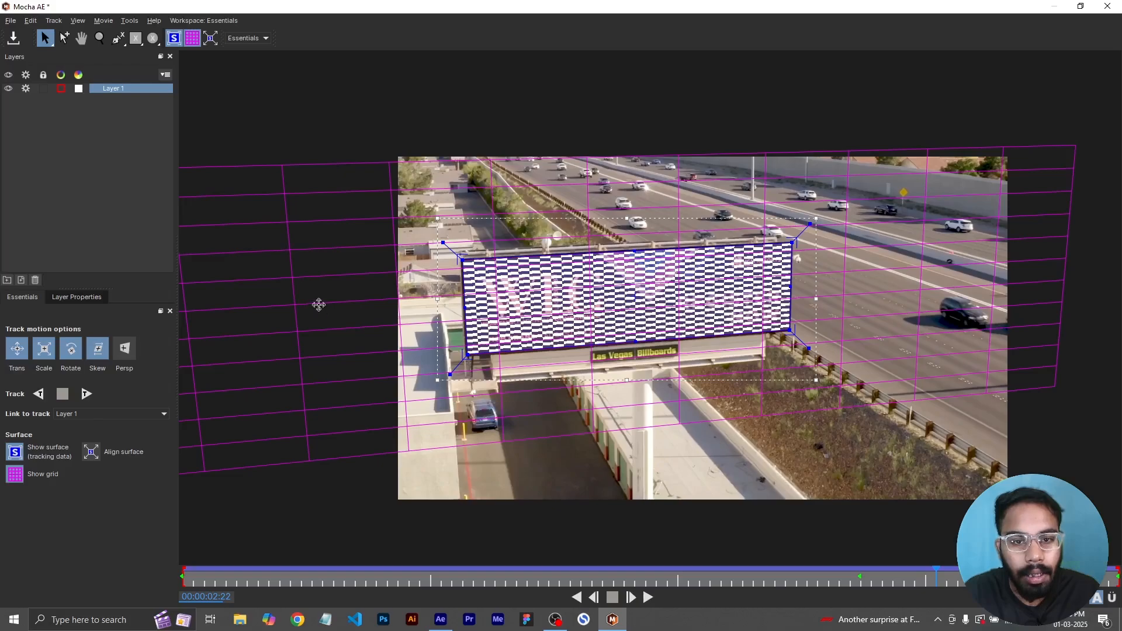
left_click(318, 278)
left_click(539, 291)
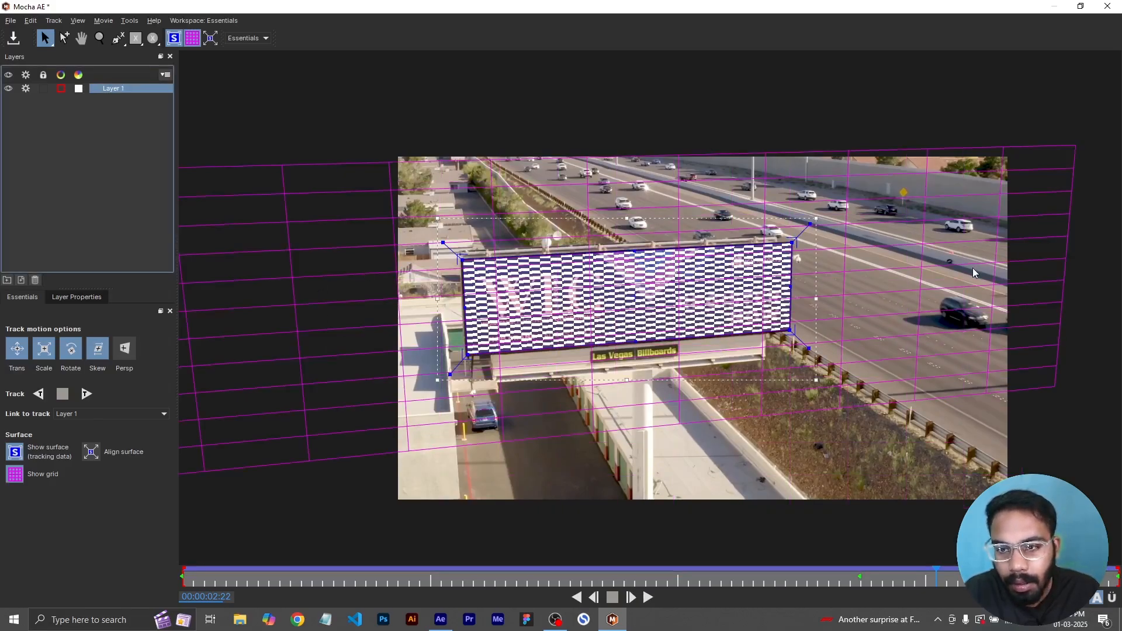
left_click(609, 307)
left_click_drag(463, 260, 477, 249)
key("ctrl+z")
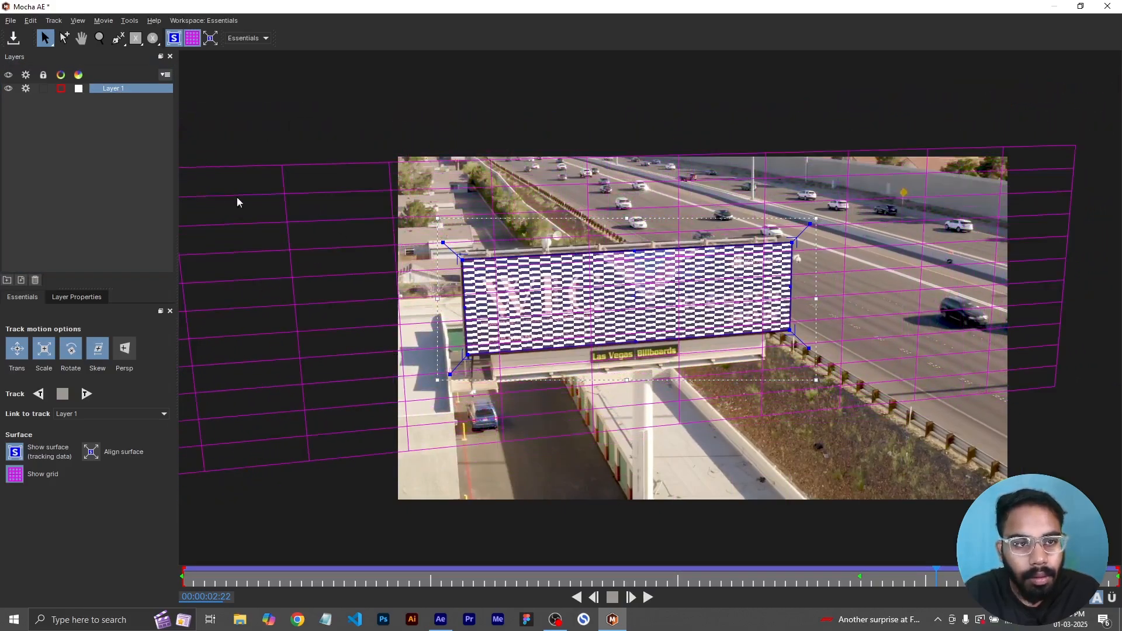
left_click(15, 474)
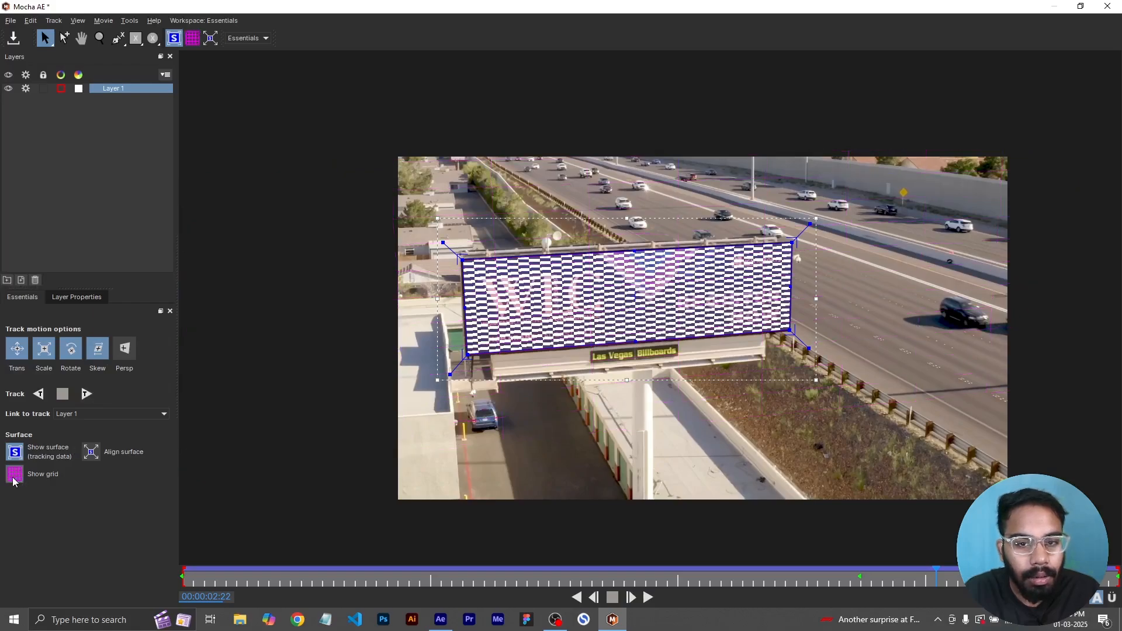
- Save the Mocha project and close Mocha to return to After Effects
left_click(10, 20)
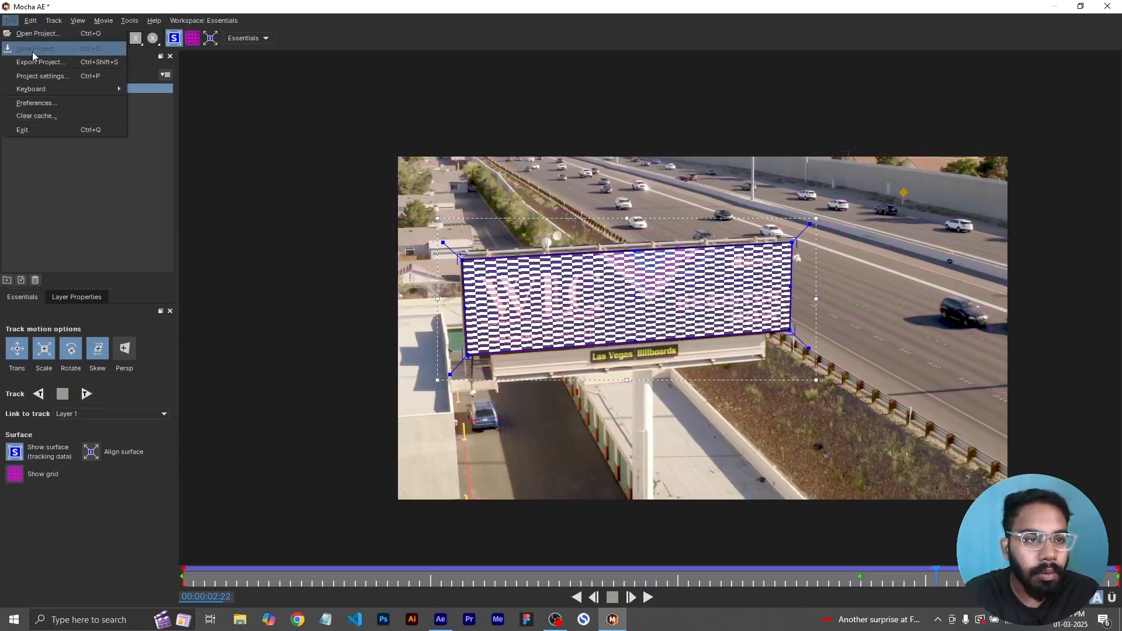
left_click(63, 41)
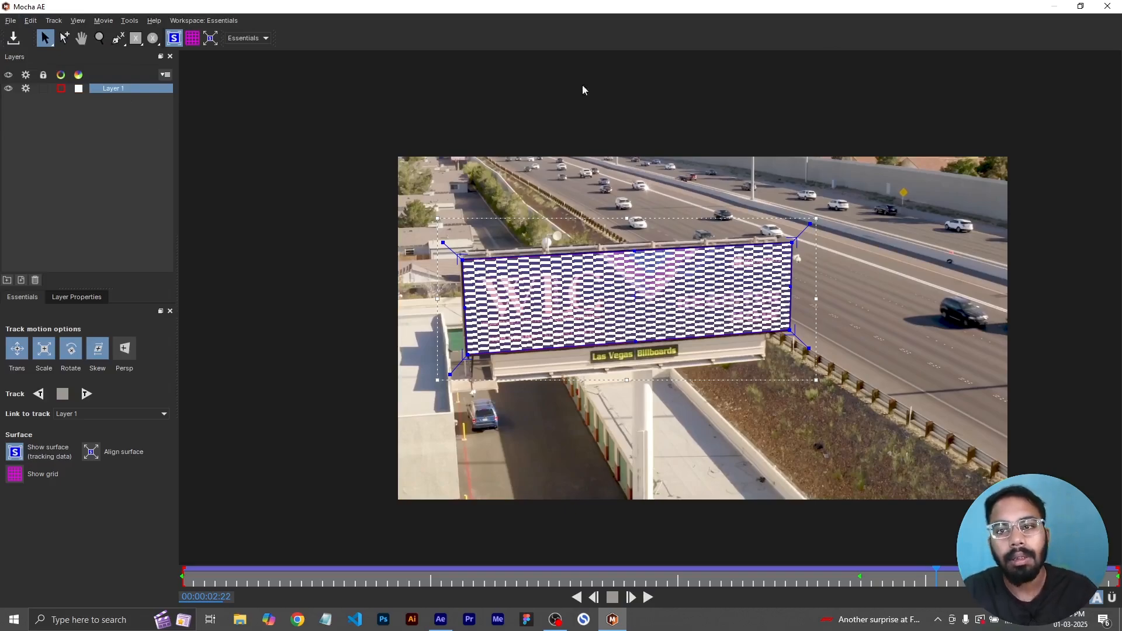
left_click(1107, 8)
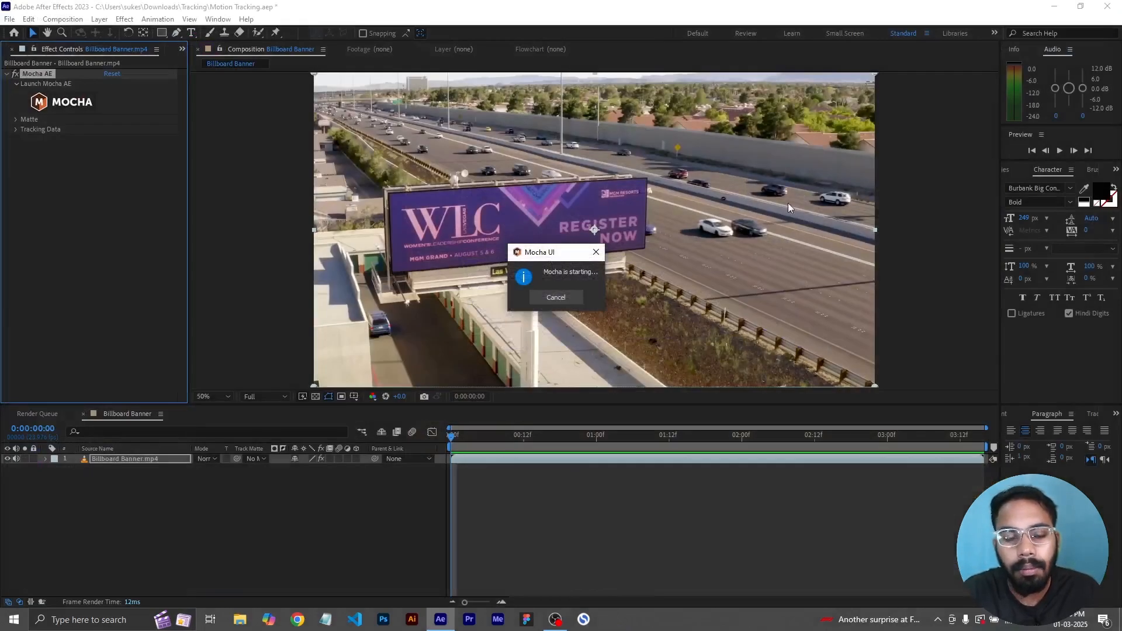
- Switch to the Project panel and create a new composition from Banner.jpg
left_click(182, 51)
left_click(210, 64)
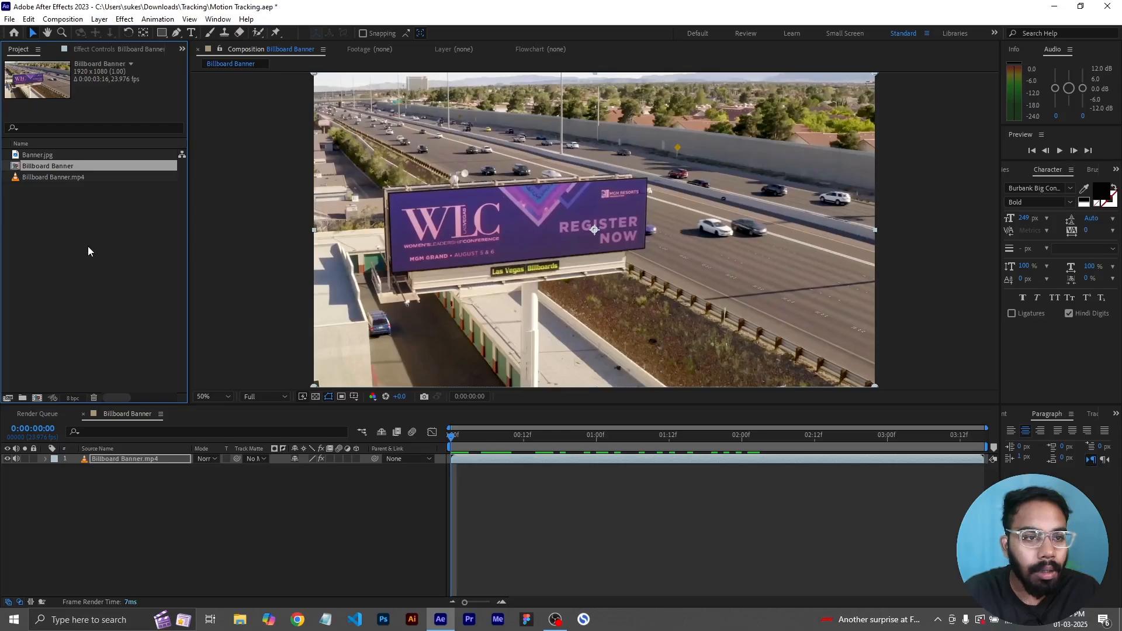
left_click(45, 177)
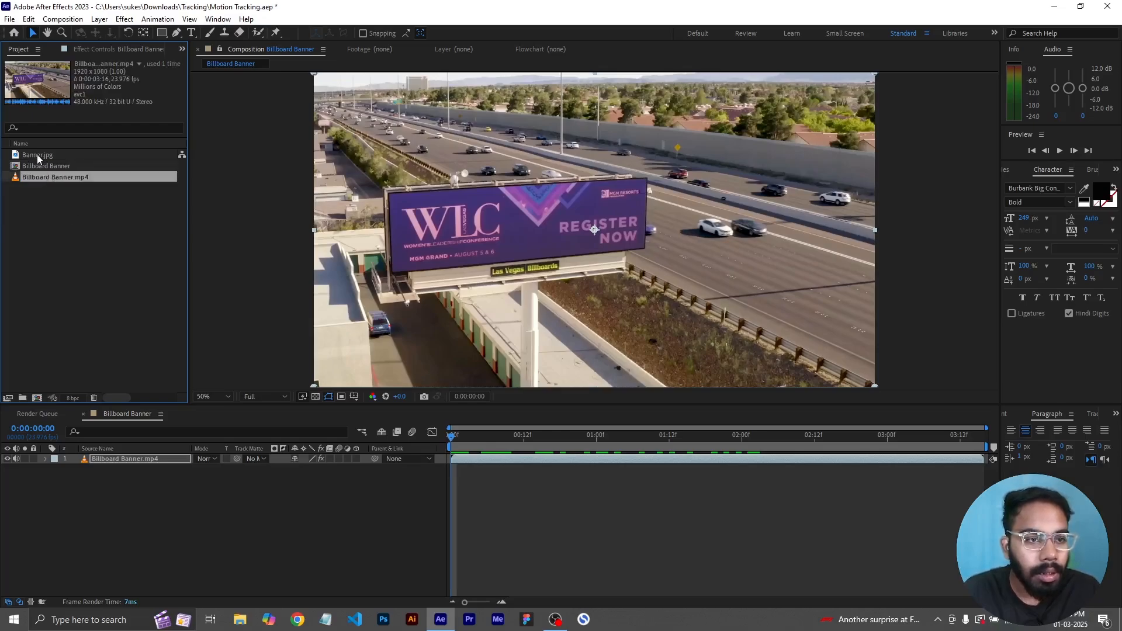
left_click(37, 154)
left_click_drag(53, 156, 40, 399)
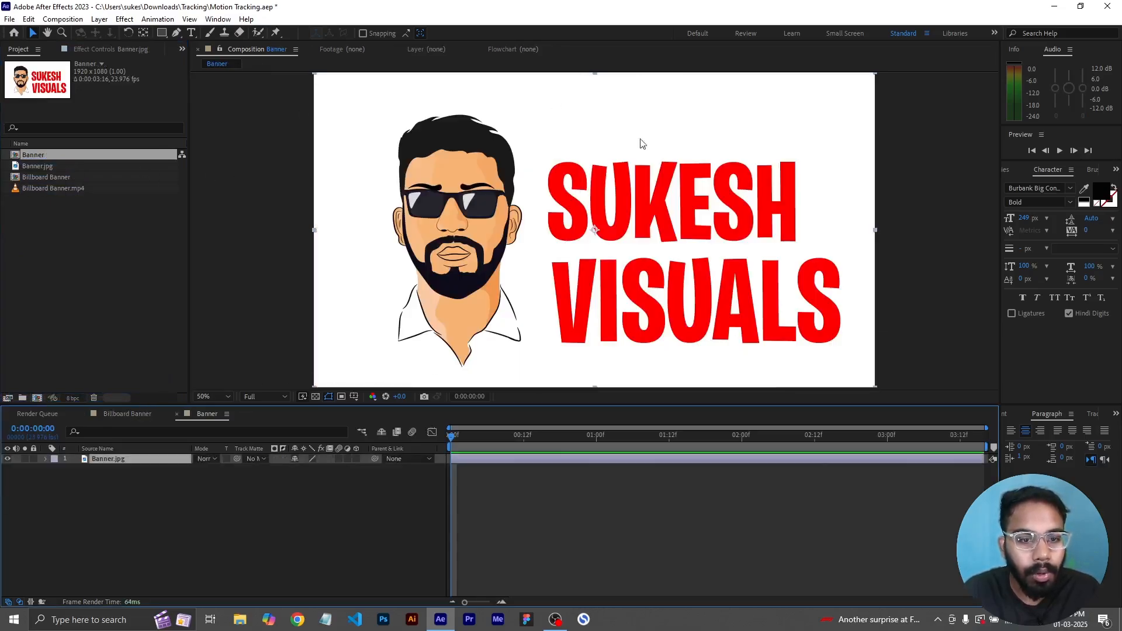
- Add the Banner composition as the top layer of the Billboard Banner composition
left_click(106, 415)
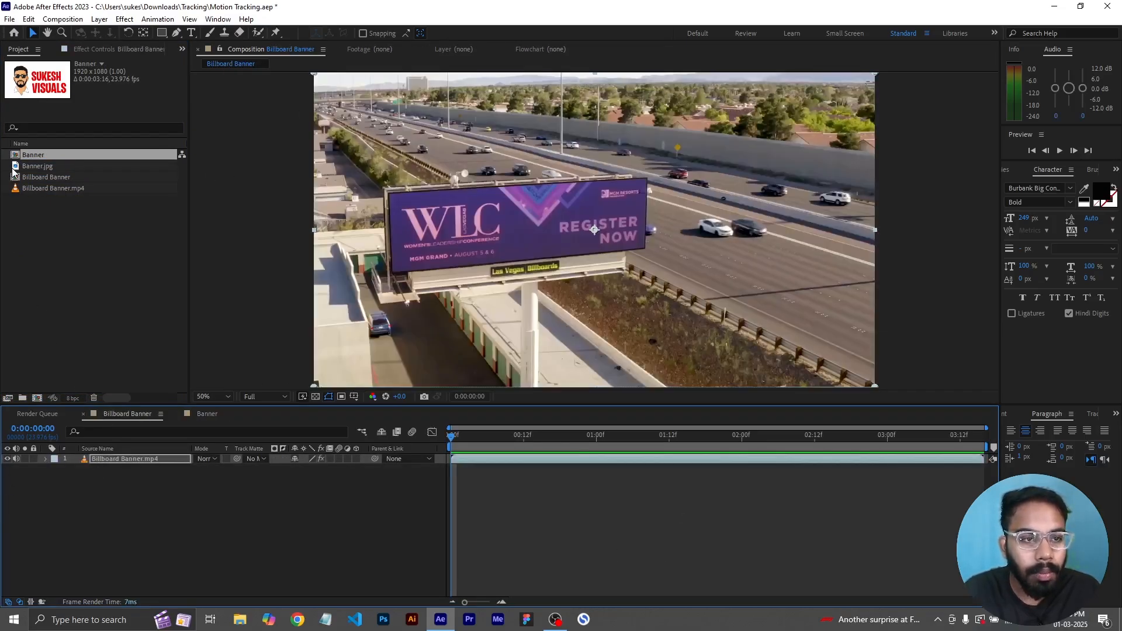
left_click(69, 255)
left_click(52, 155)
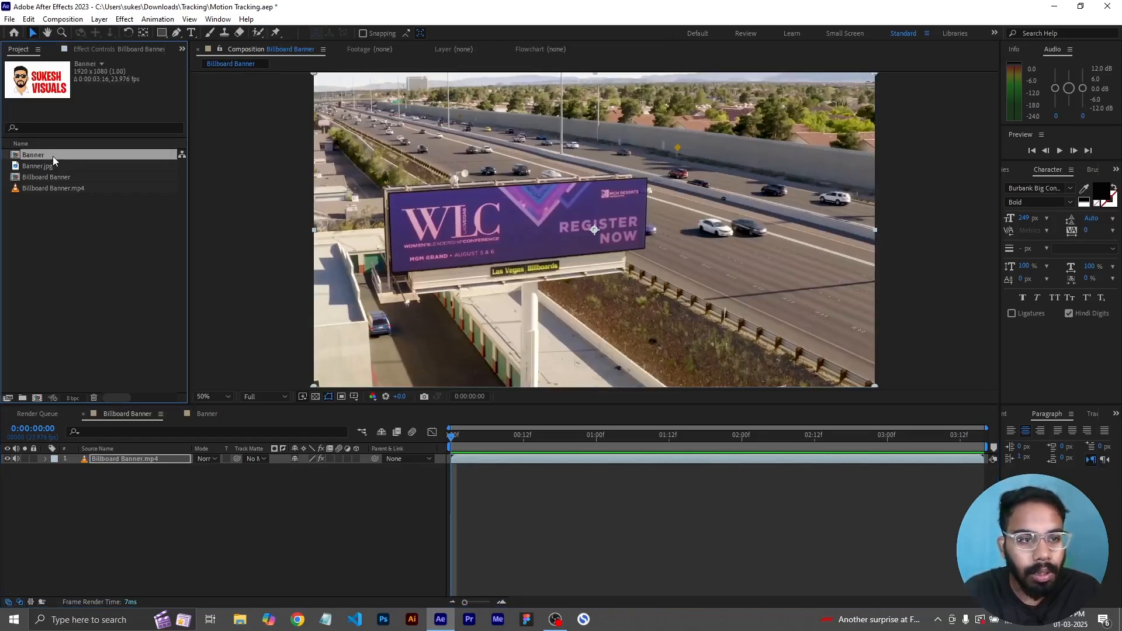
left_click_drag(38, 159, 114, 459)
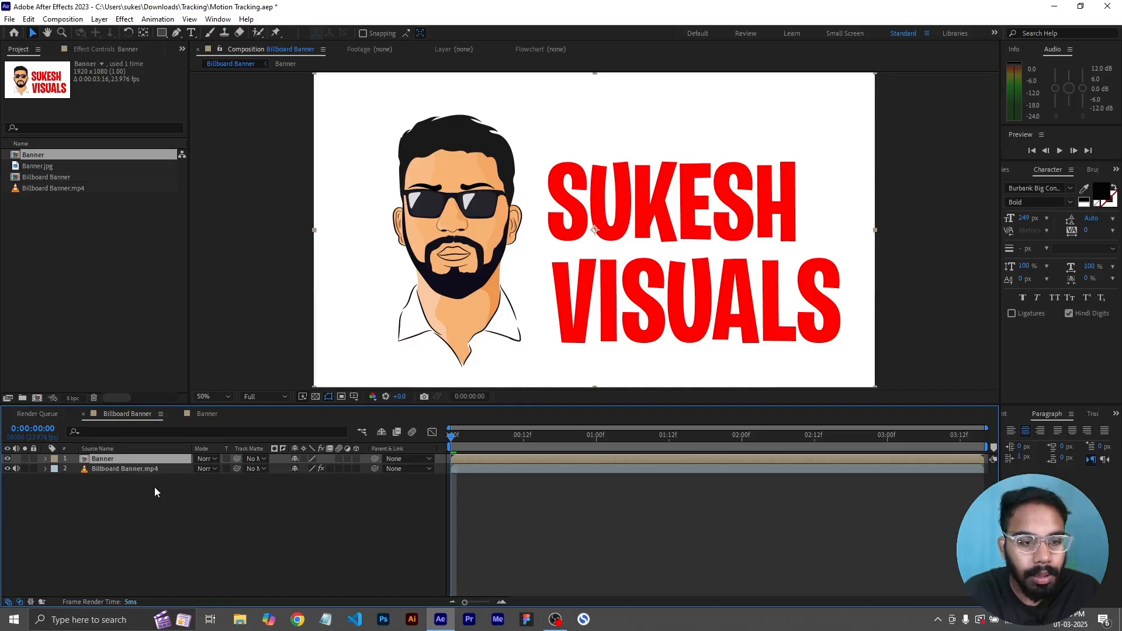
- Open the Banner precomp, review its composition settings, and return to the Billboard Banner composition
double_click(101, 462)
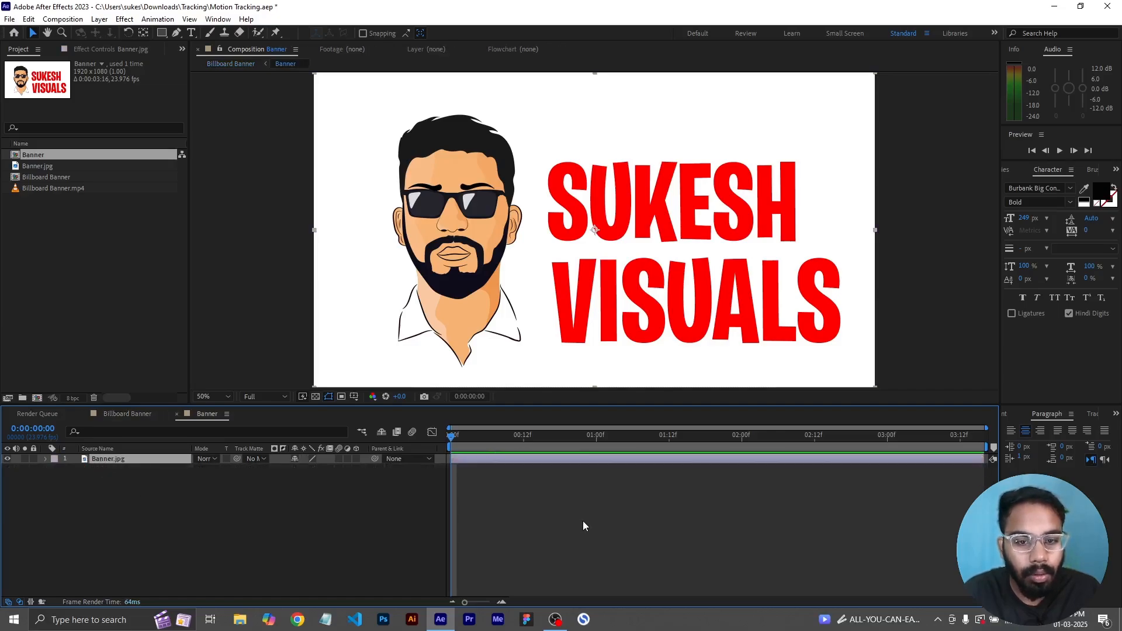
key("ctrl+k")
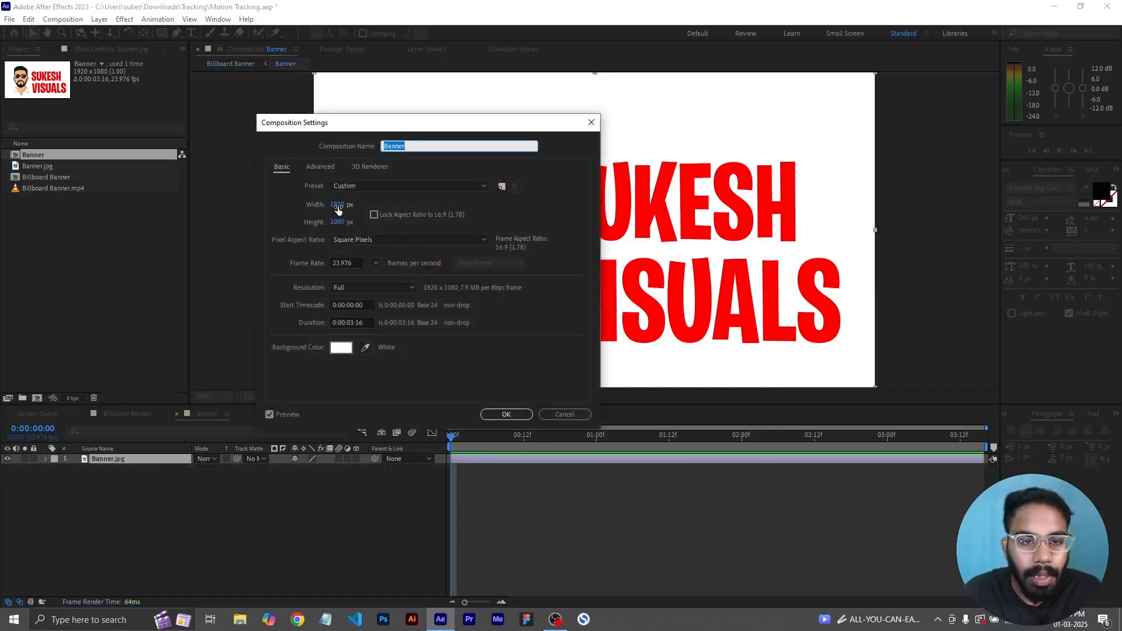
left_click(506, 414)
left_click(124, 415)
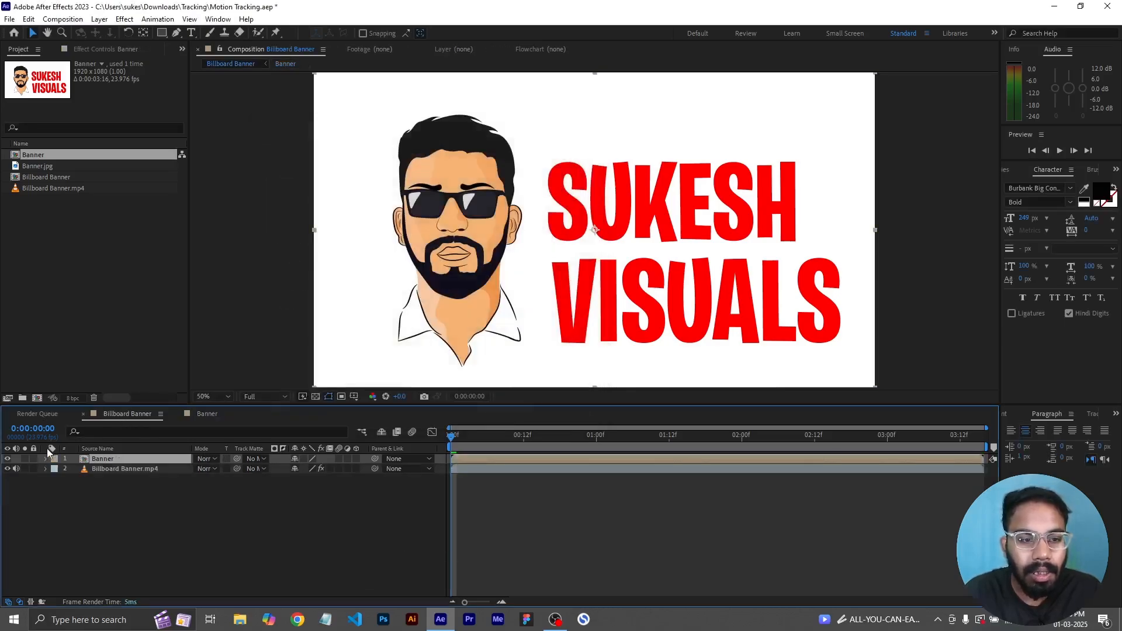
- Hide the Banner layer and open the effect controls of the Billboard Banner.mp4 layer
left_click(9, 469)
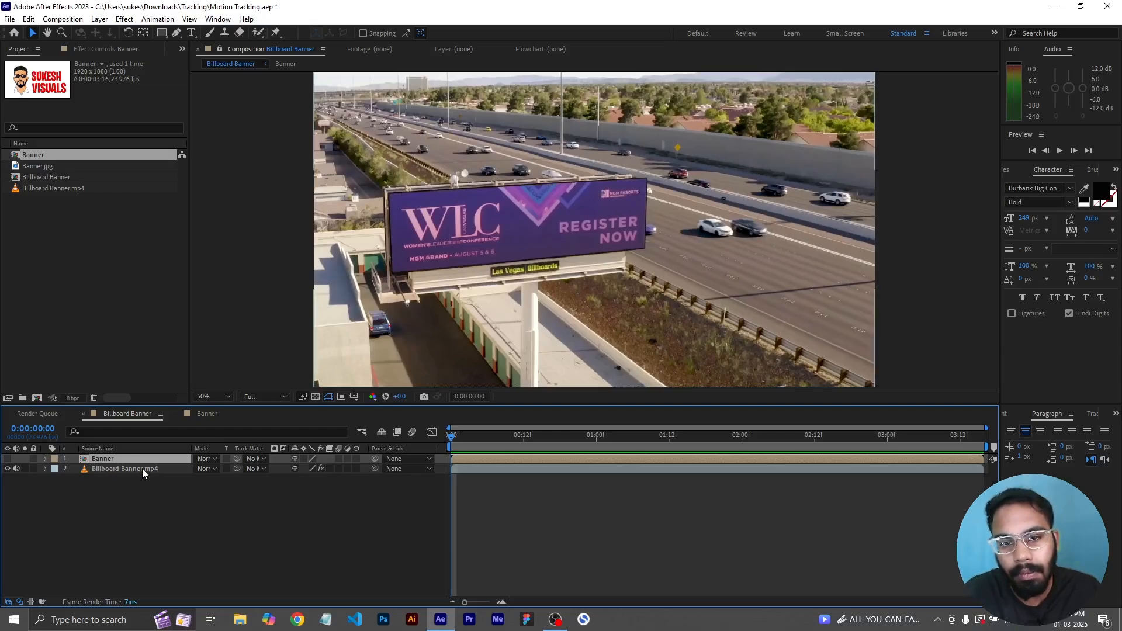
left_click(119, 493)
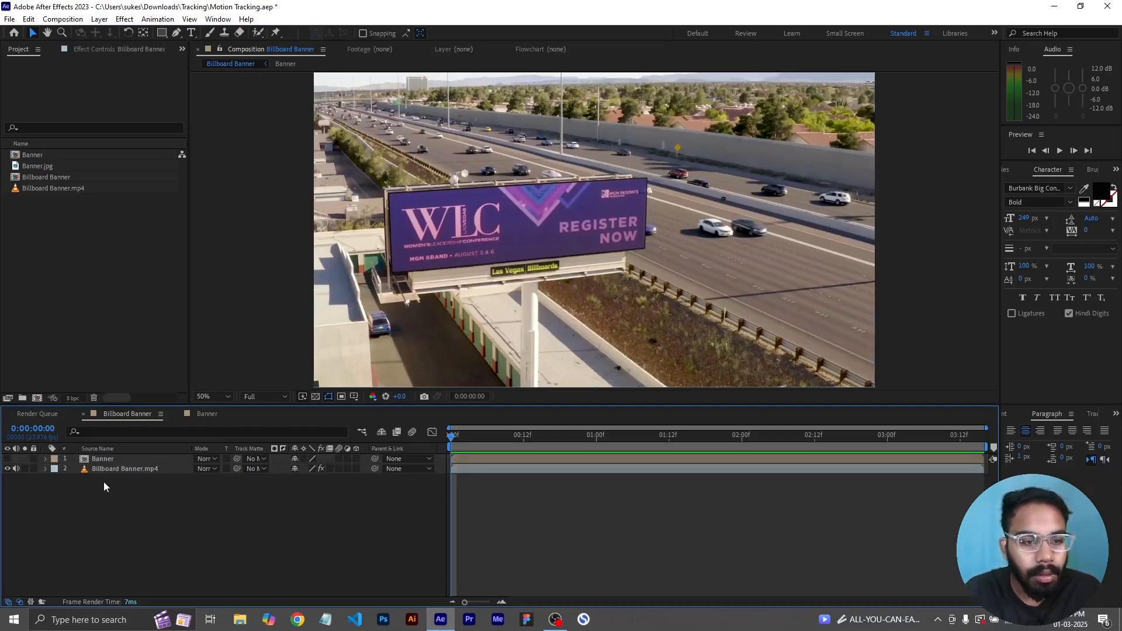
left_click(143, 470)
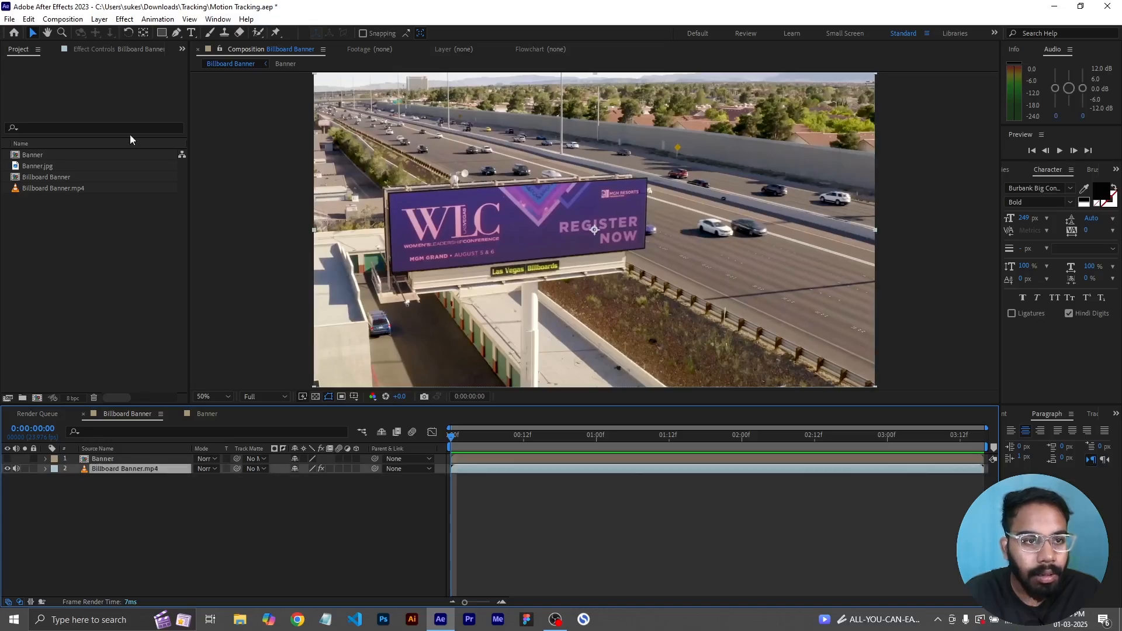
left_click(92, 49)
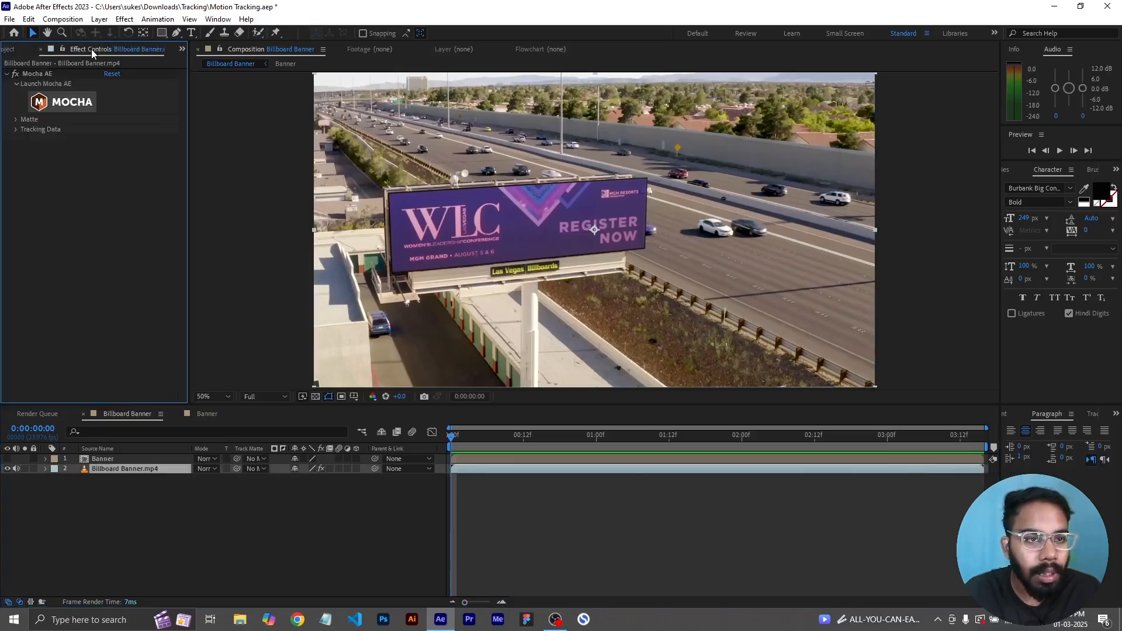
- Preview the Mocha AE matte by toggling View Matte and Apply Matte, playing the clip, and switching it back off
left_click(16, 122)
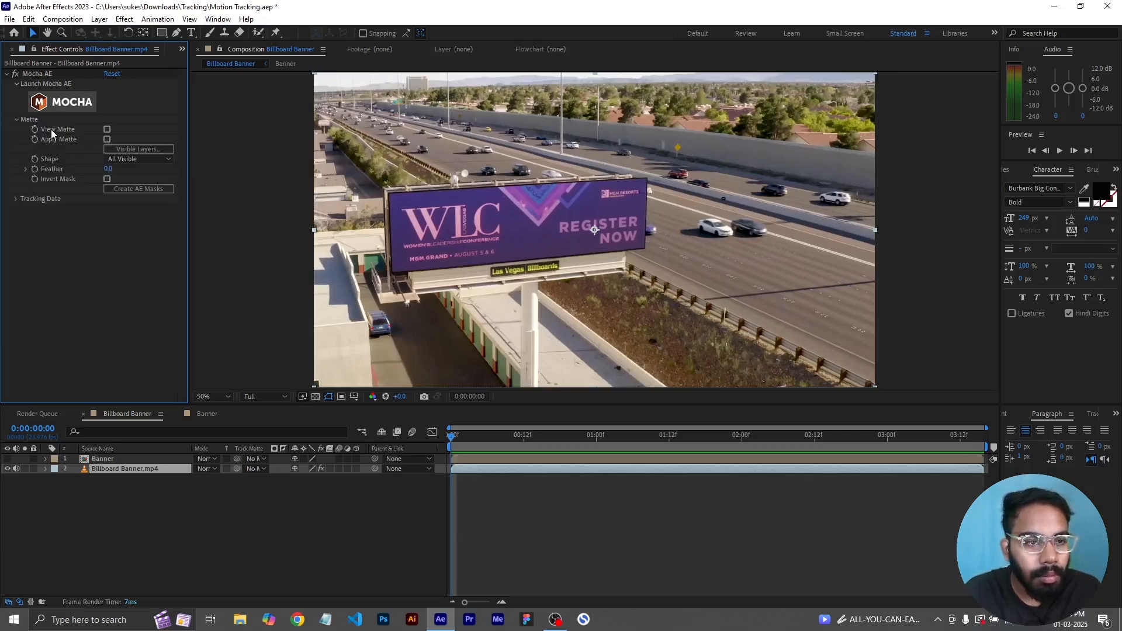
left_click(107, 129)
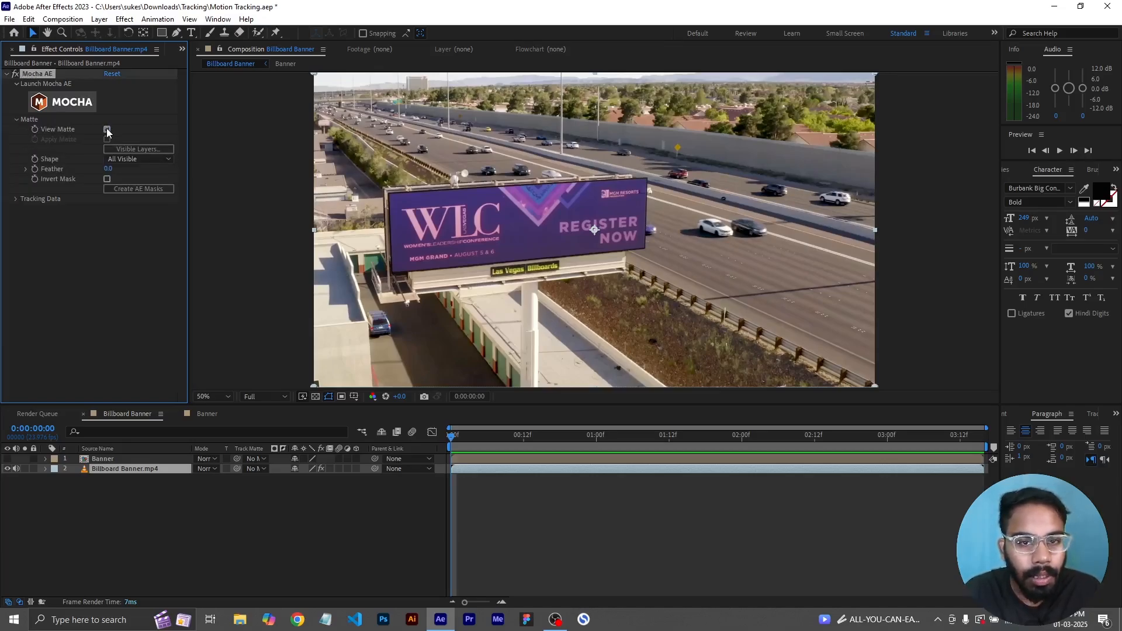
left_click(107, 129)
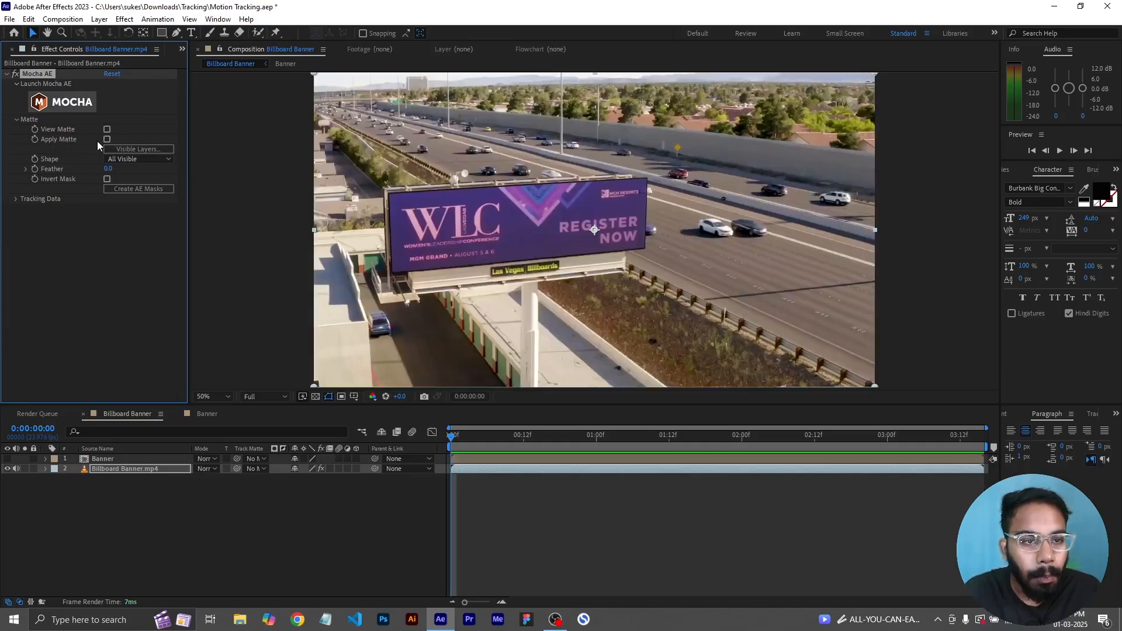
left_click(107, 139)
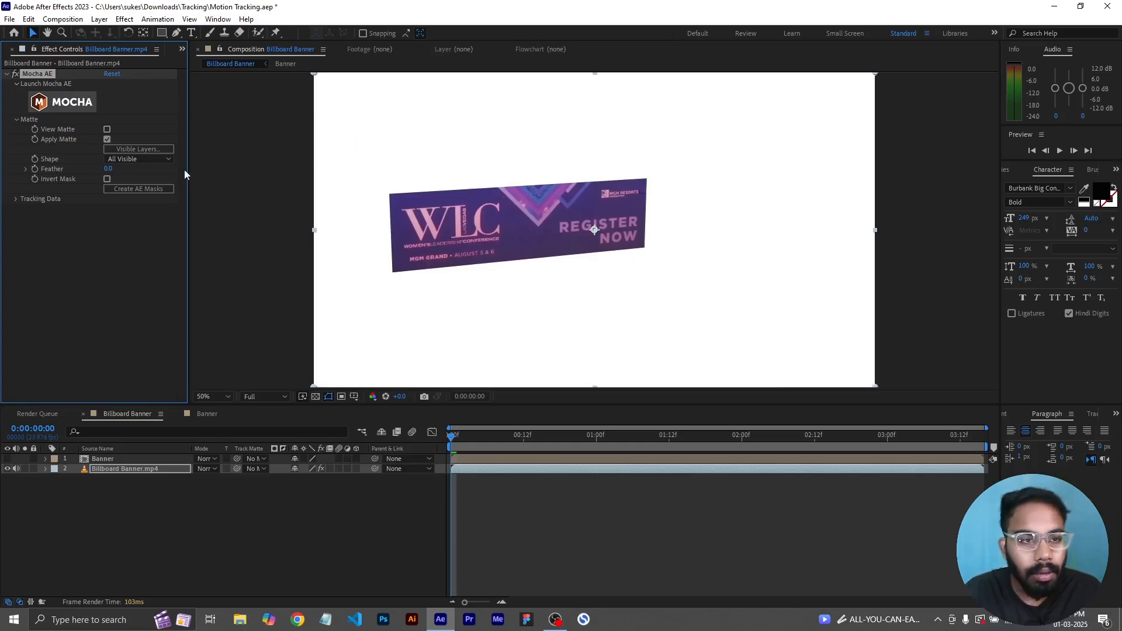
left_click(106, 140)
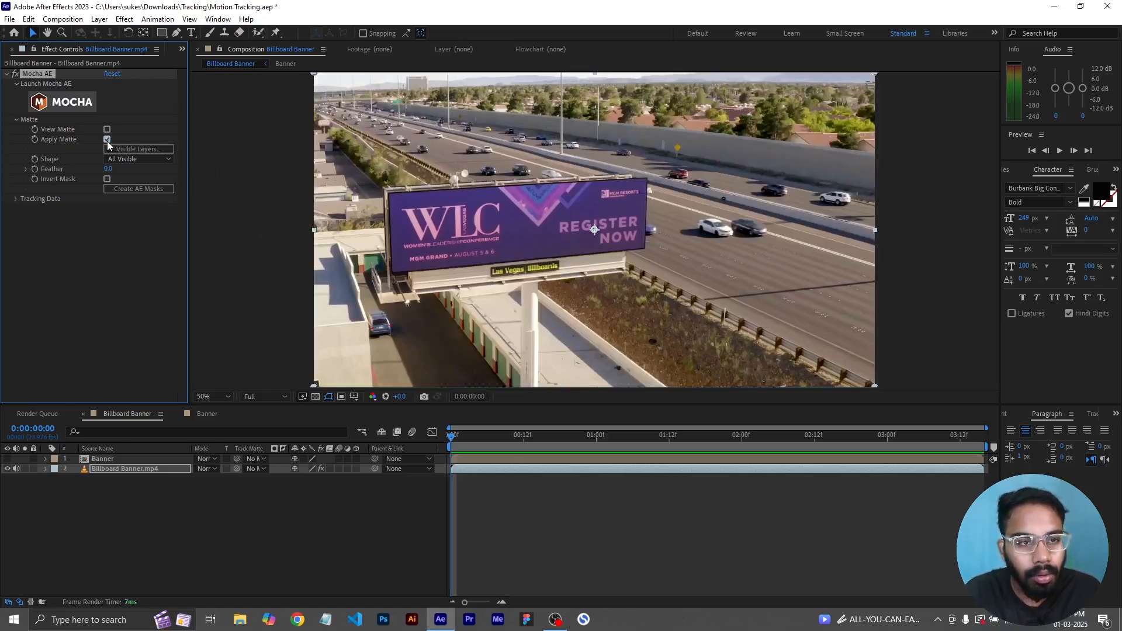
key("space")
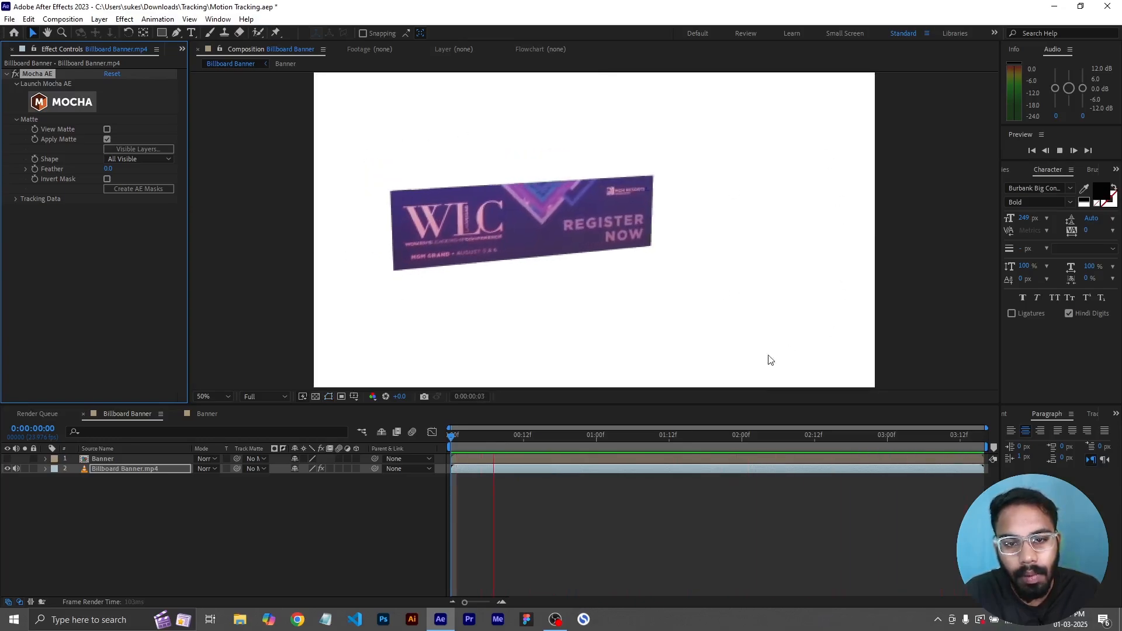
key("space")
left_click_drag(521, 437, 440, 420)
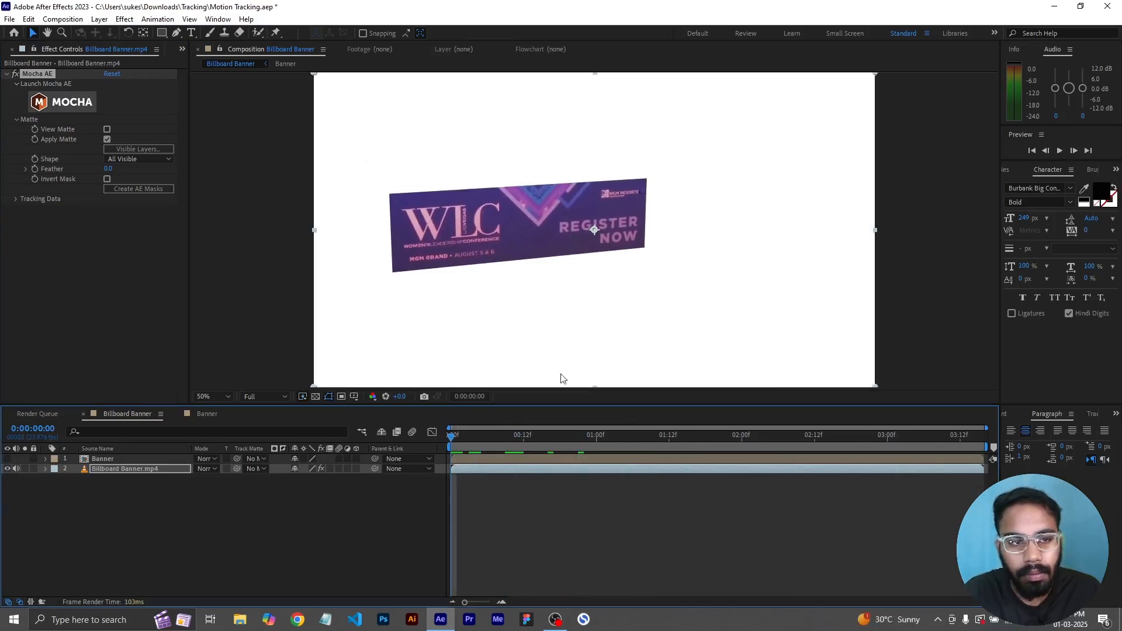
left_click(107, 139)
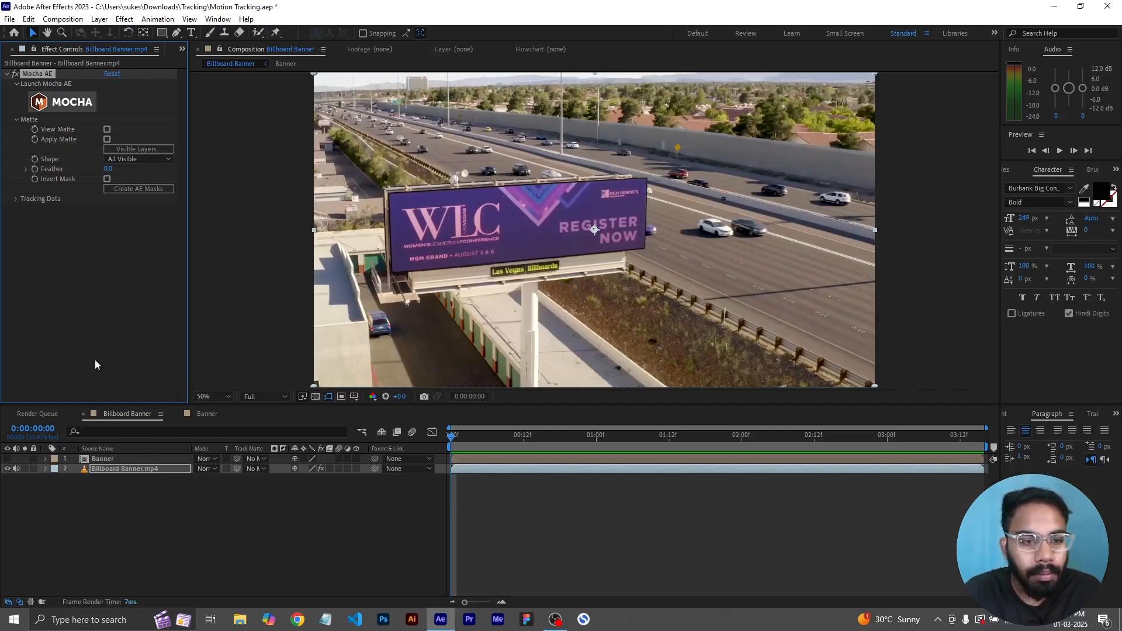
- In Tracking Data, set Export Option to Corner Pin (Support Motion Blur) and Layer Export To the Banner layer
left_click(16, 119)
left_click(16, 129)
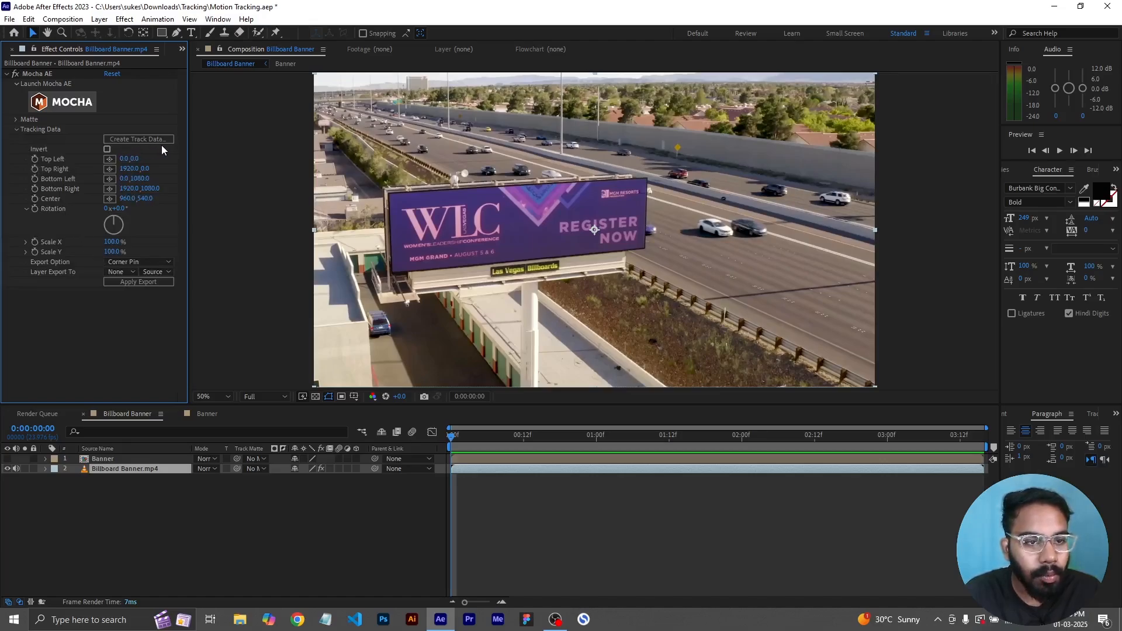
left_click(130, 264)
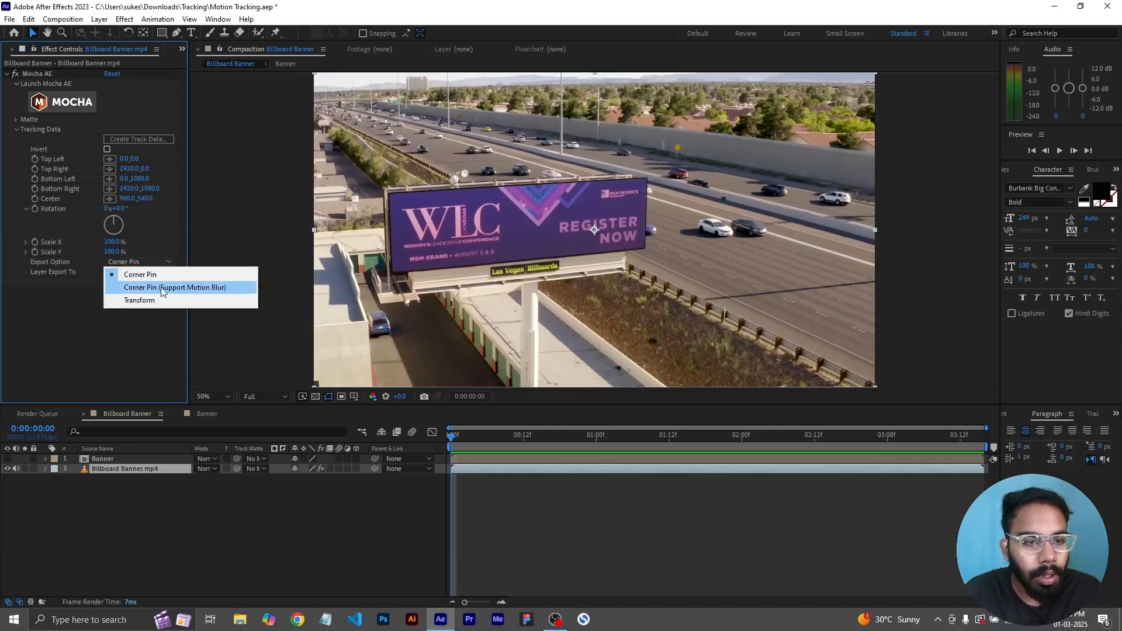
left_click(192, 288)
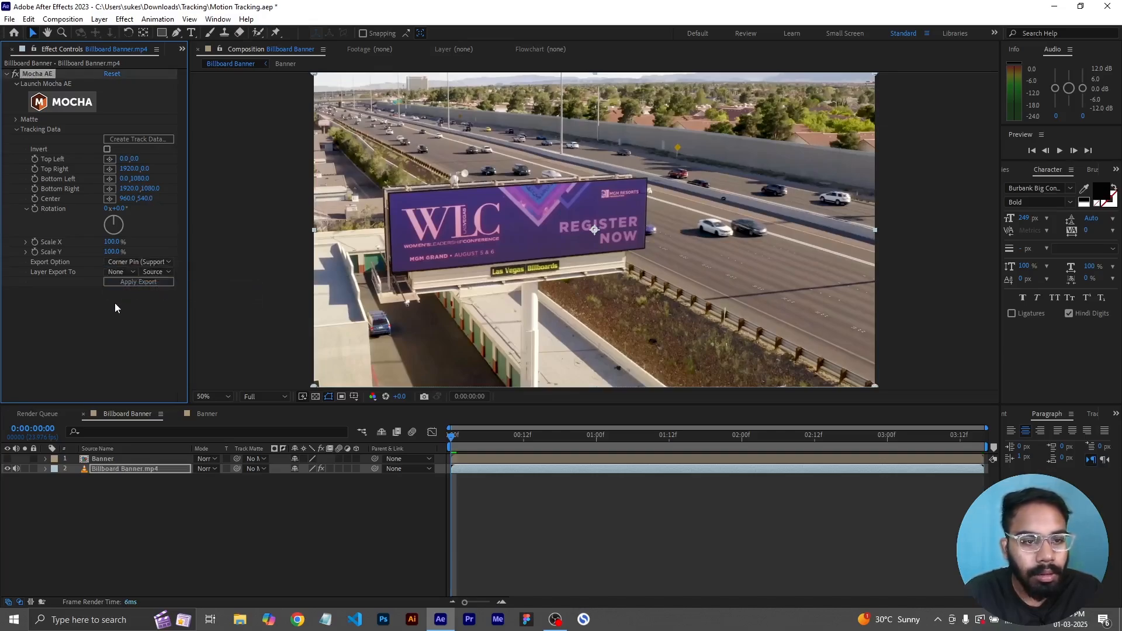
left_click(117, 273)
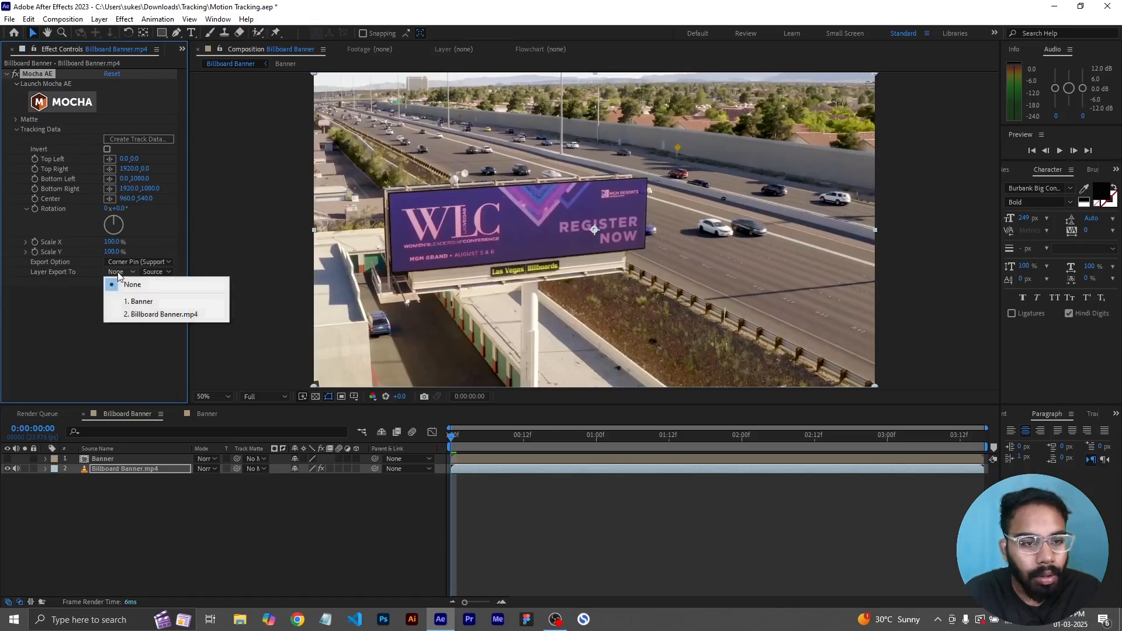
left_click(145, 302)
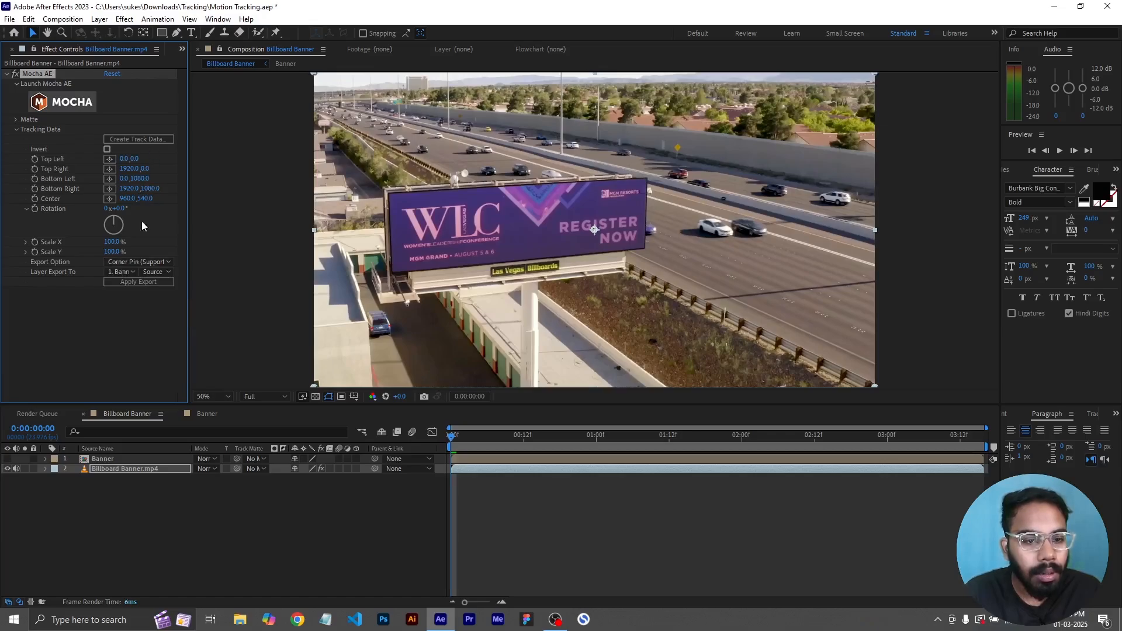
- Create track data from Mocha's Layer 1 on the footage layer and return to the start of the timeline
left_click(144, 141)
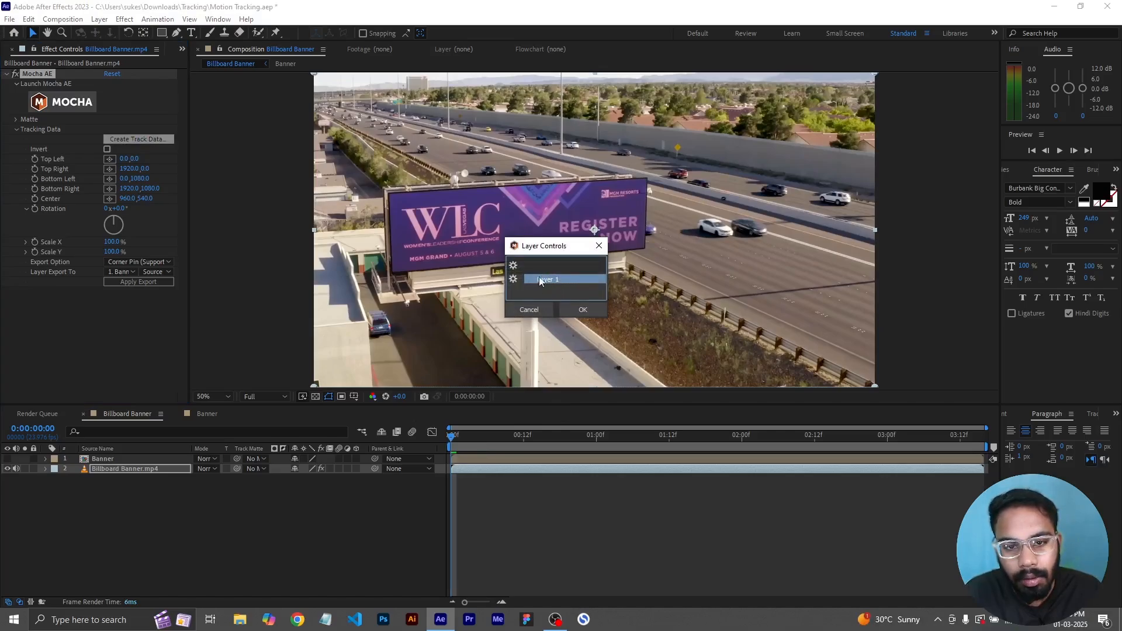
left_click(578, 311)
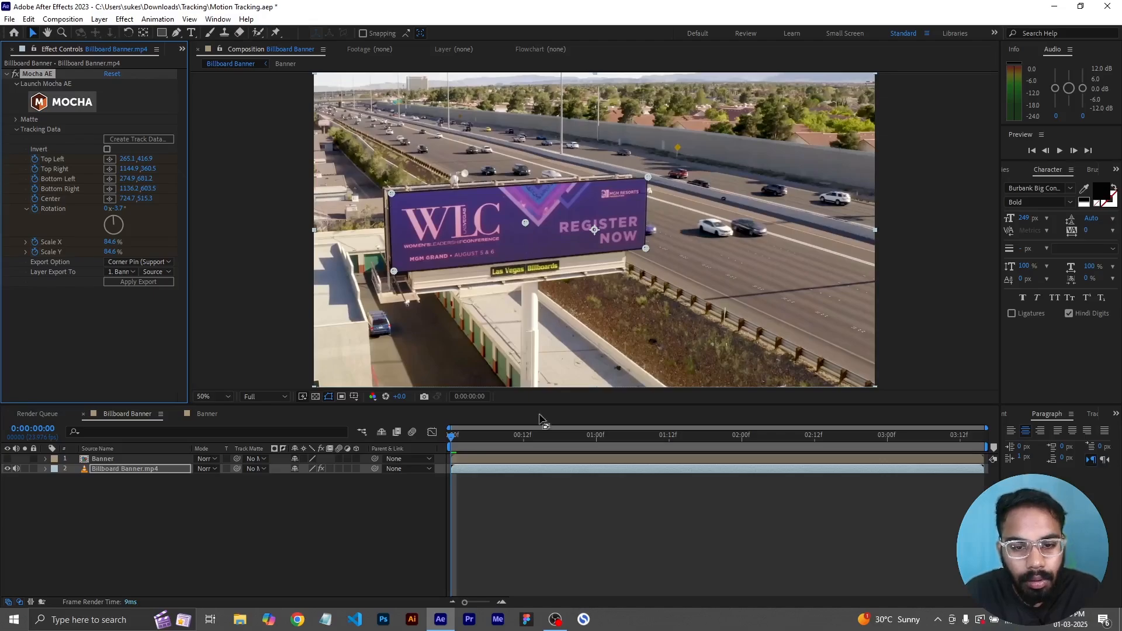
left_click_drag(457, 446, 709, 492)
key("Home")
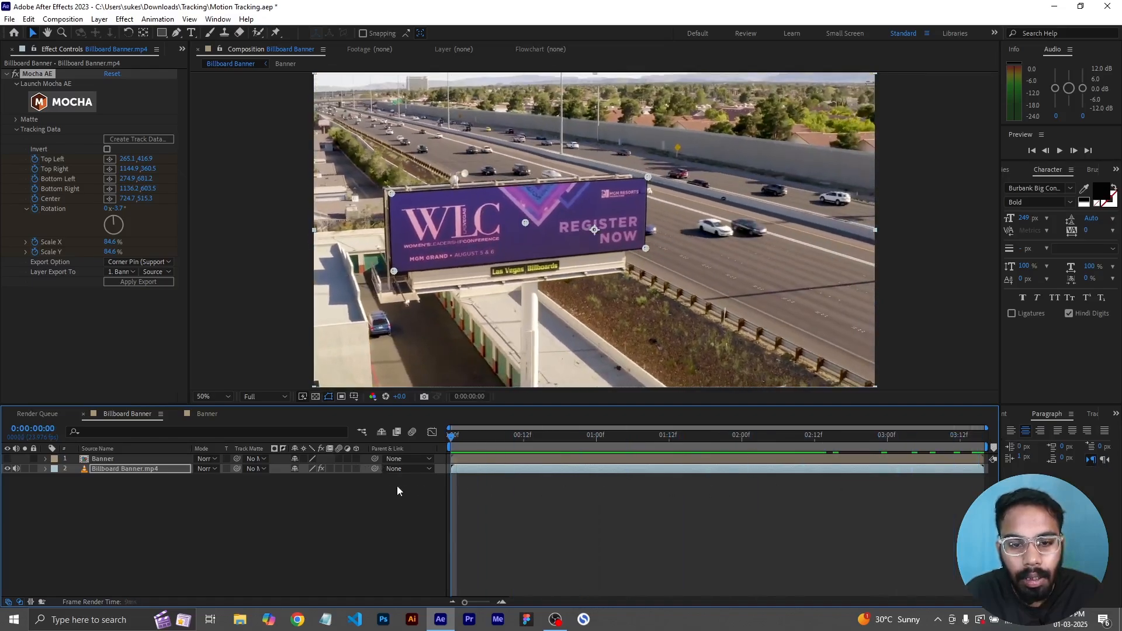
- Reveal the tracking keyframes on the Billboard Banner.mp4 layer to inspect them, then hide them again
left_click(503, 490)
left_click(490, 471)
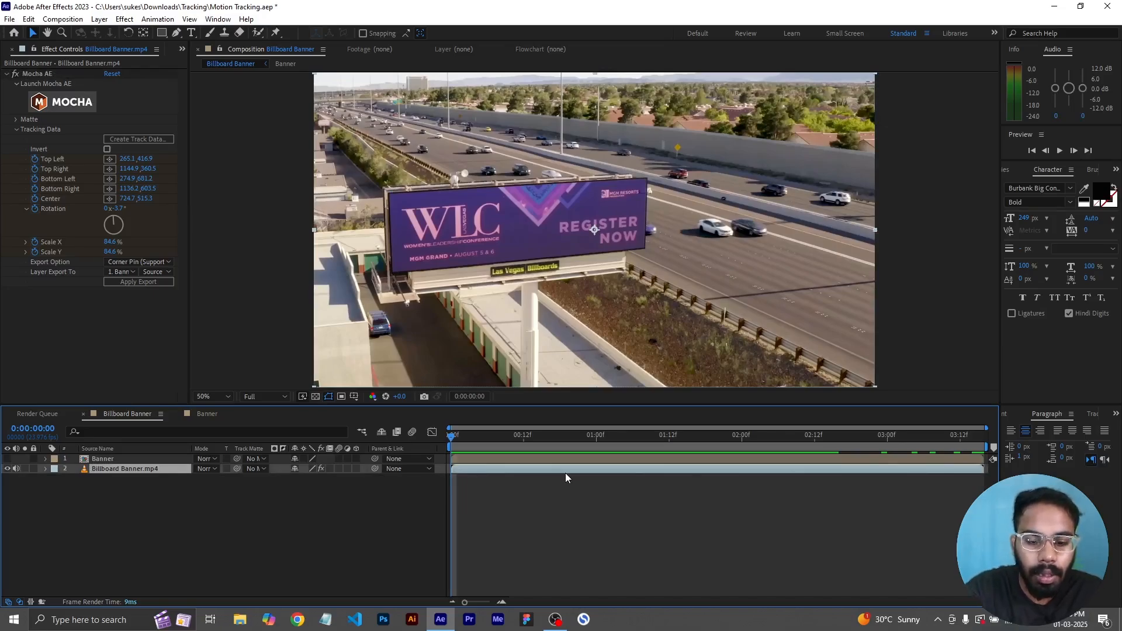
key("u")
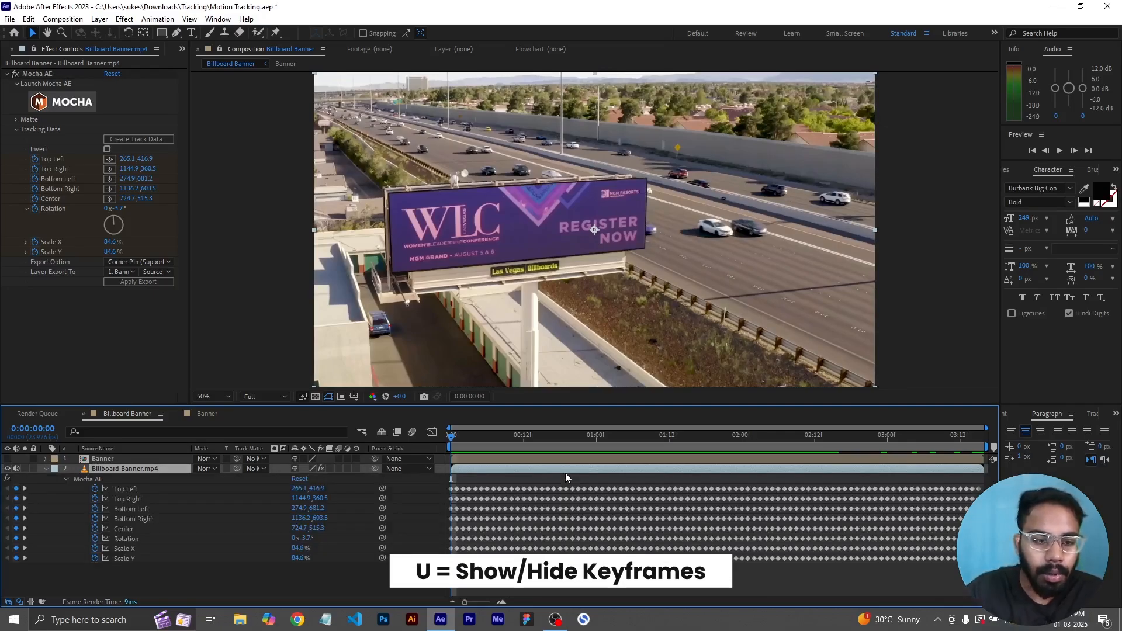
left_click_drag(538, 451, 299, 475)
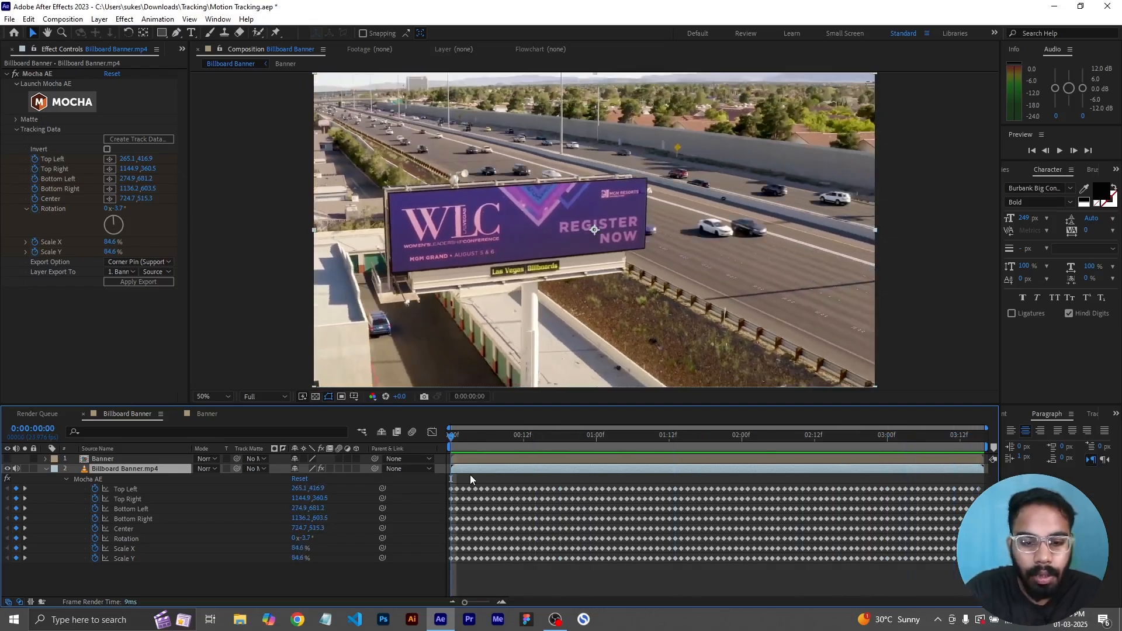
key("u")
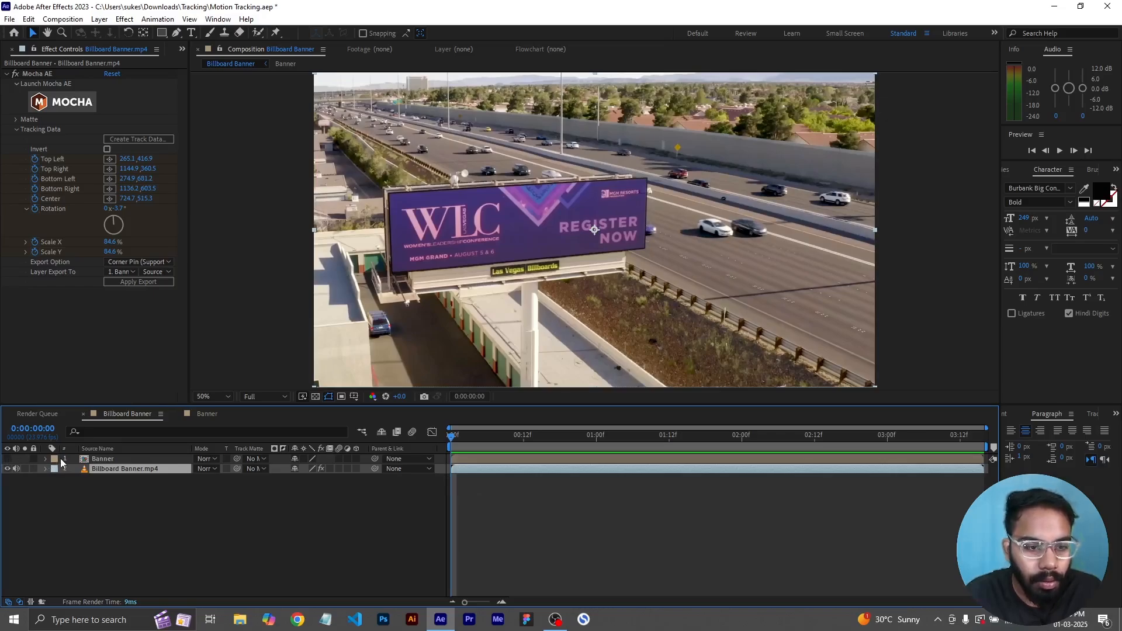
- Unhide the Banner layer, select the Billboard Banner.mp4 layer, and apply the corner pin export
left_click(94, 460)
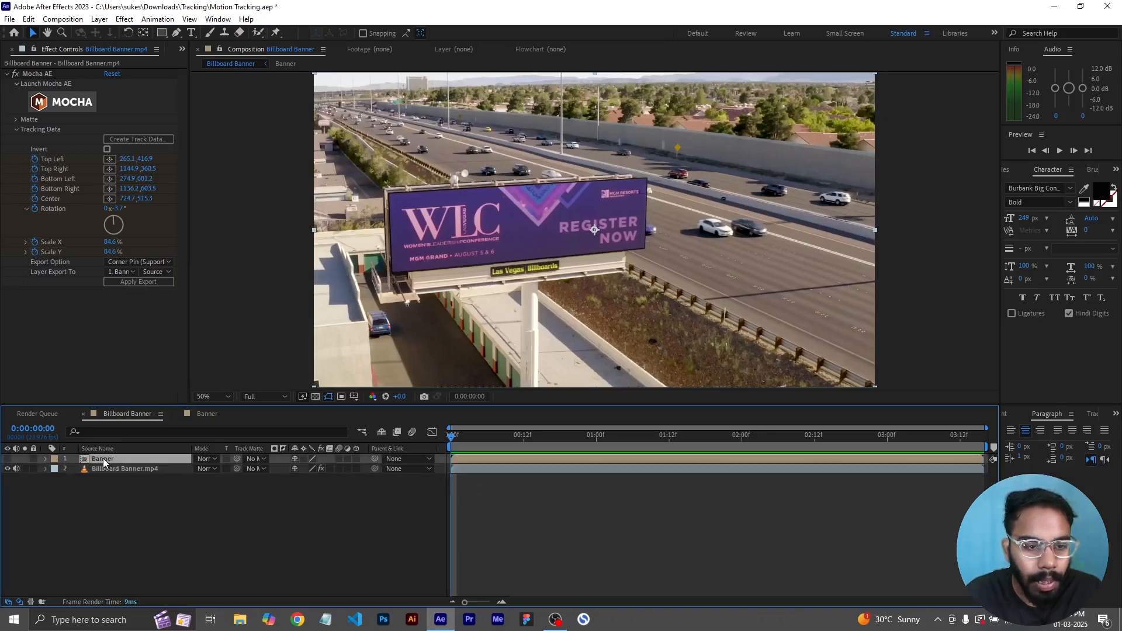
left_click(8, 459)
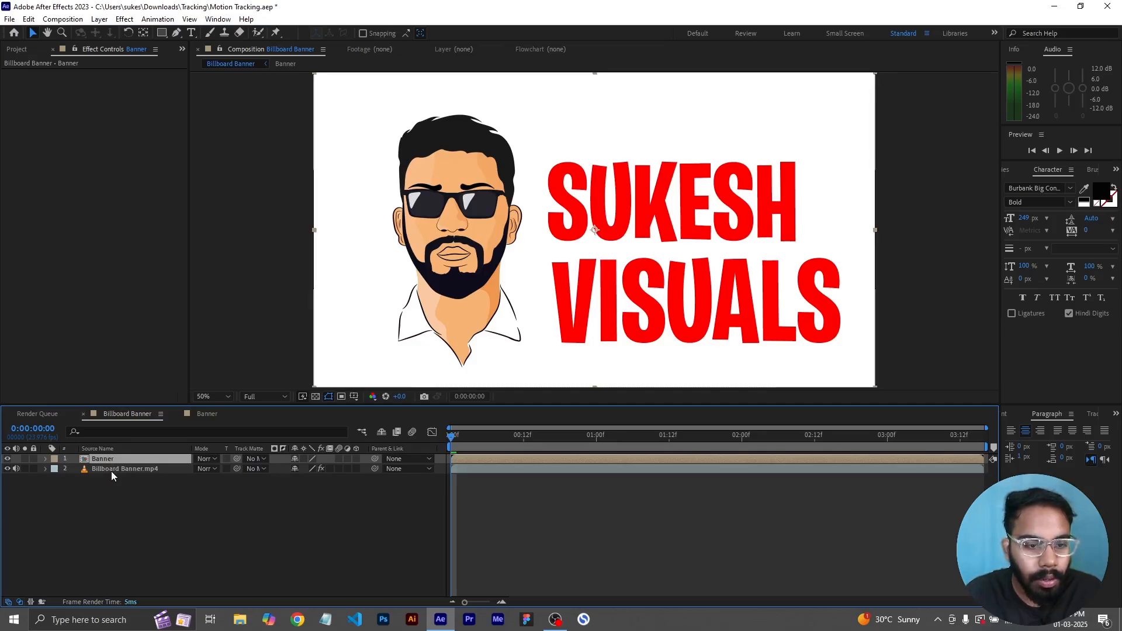
left_click(111, 471)
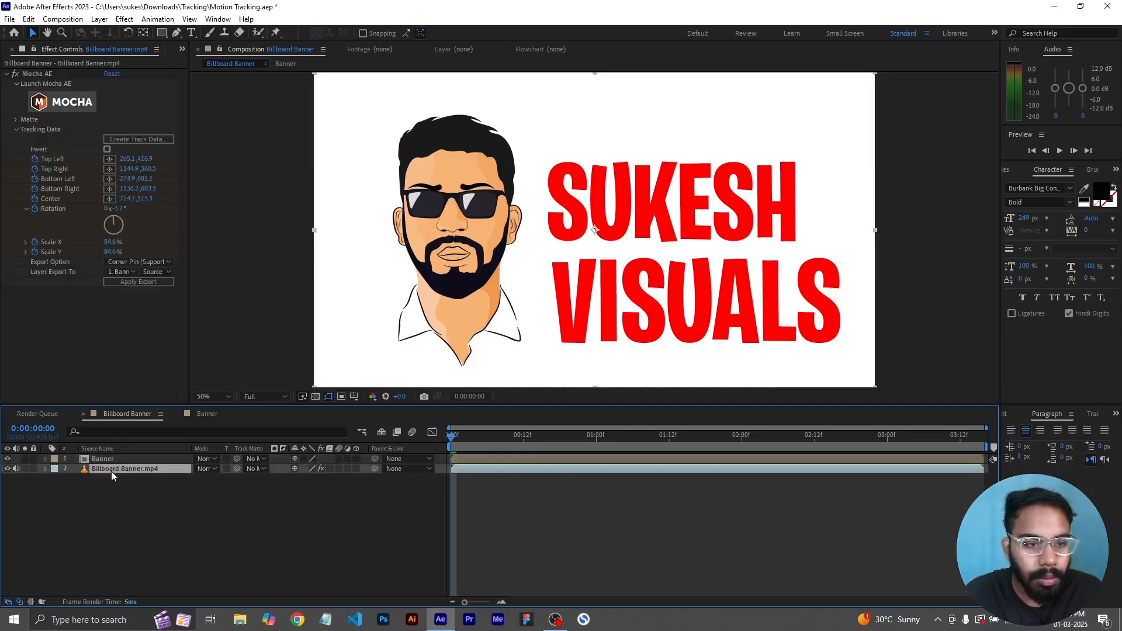
left_click(135, 282)
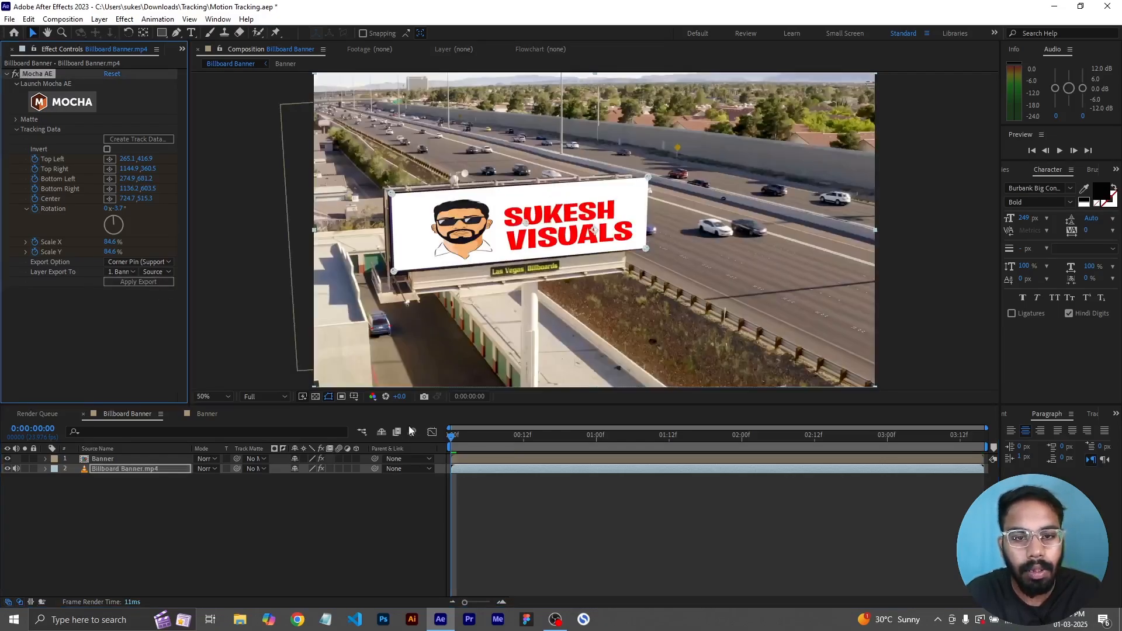
- Play back the composition to check the banner following the billboard, then scrub the timeline
key("space")
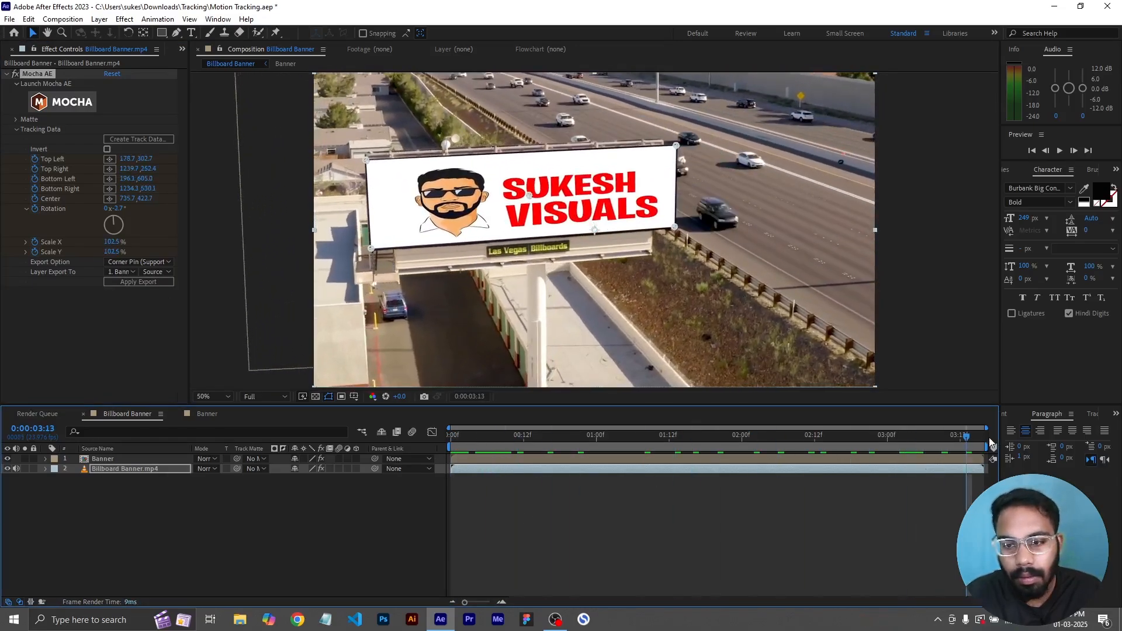
key("space")
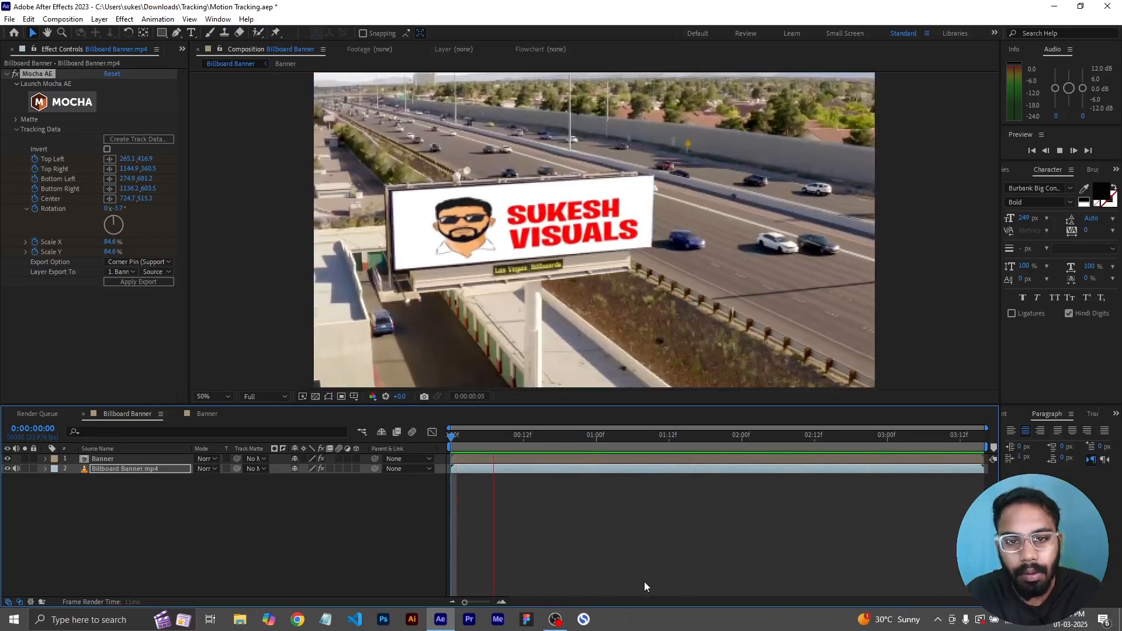
left_click(572, 459)
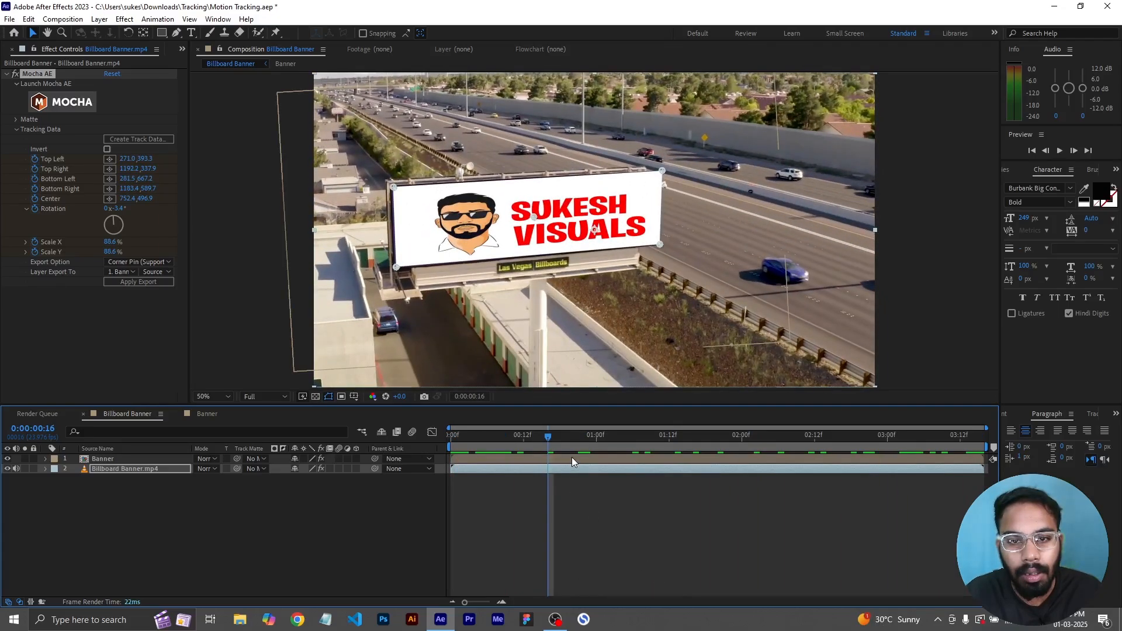
- Open the Banner precomp and add a white solid layer placed beneath Banner.jpg
left_click(572, 460)
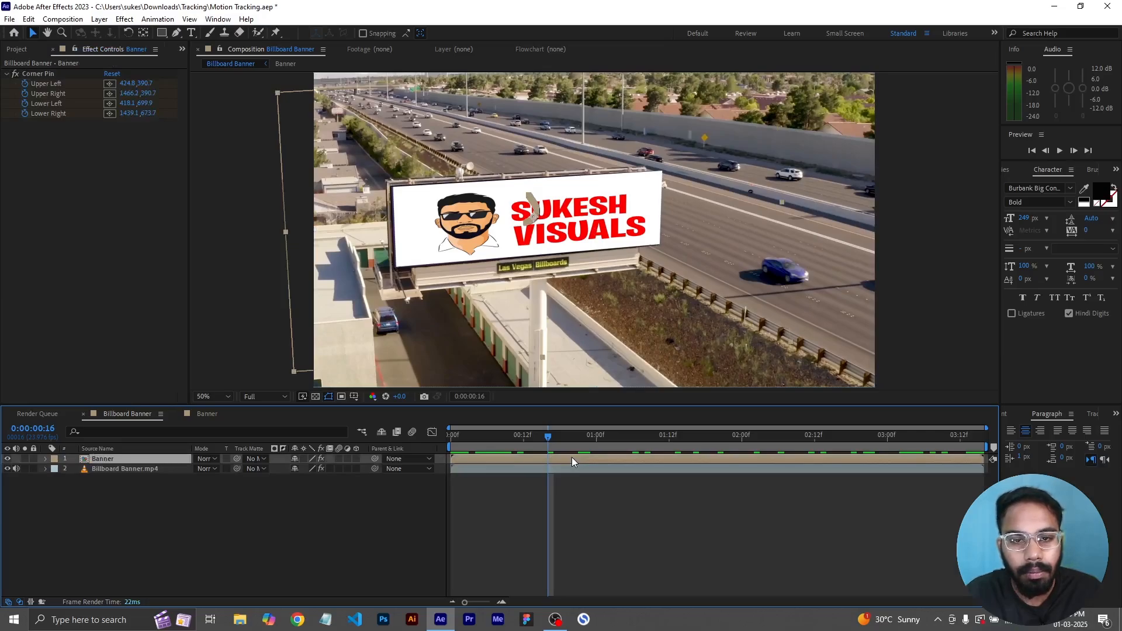
double_click(572, 459)
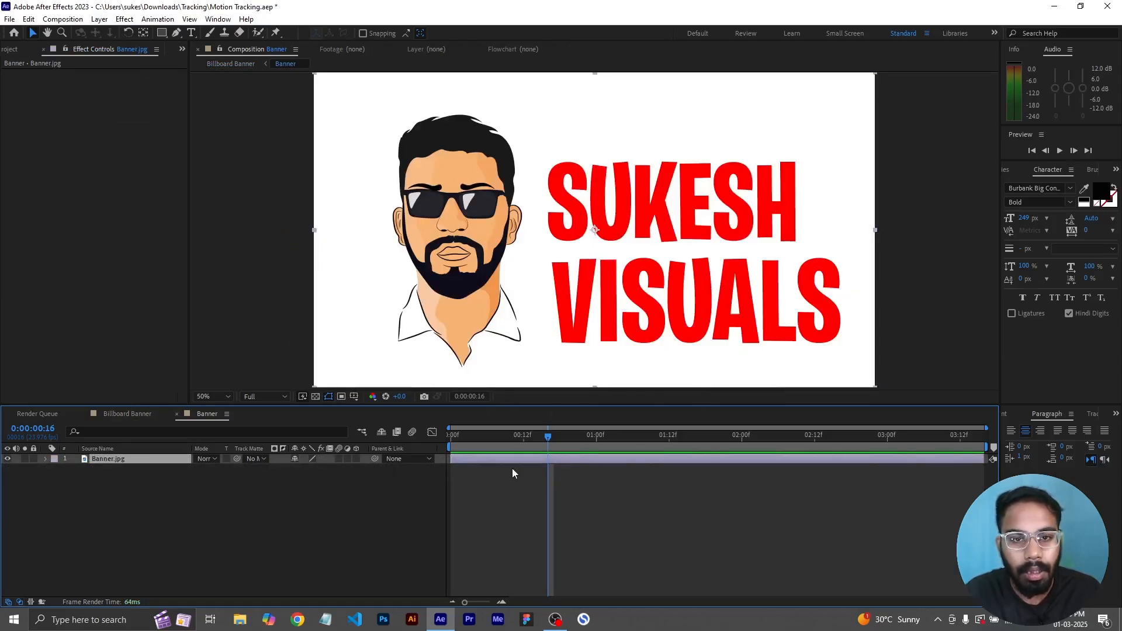
left_click(549, 506)
right_click(550, 495)
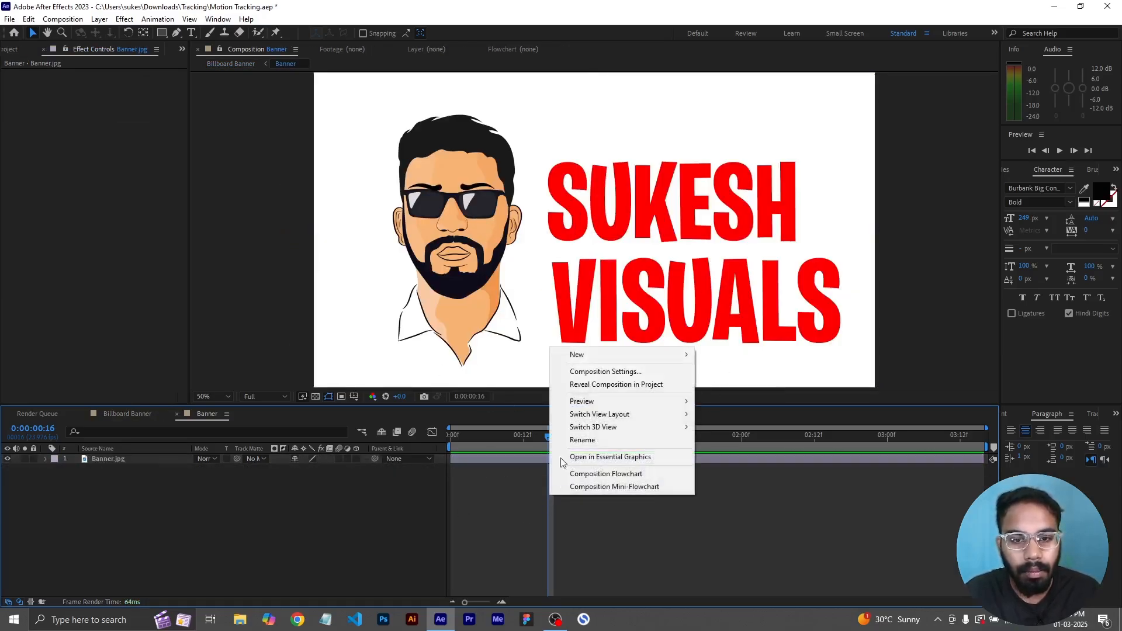
mouse_move(595, 357)
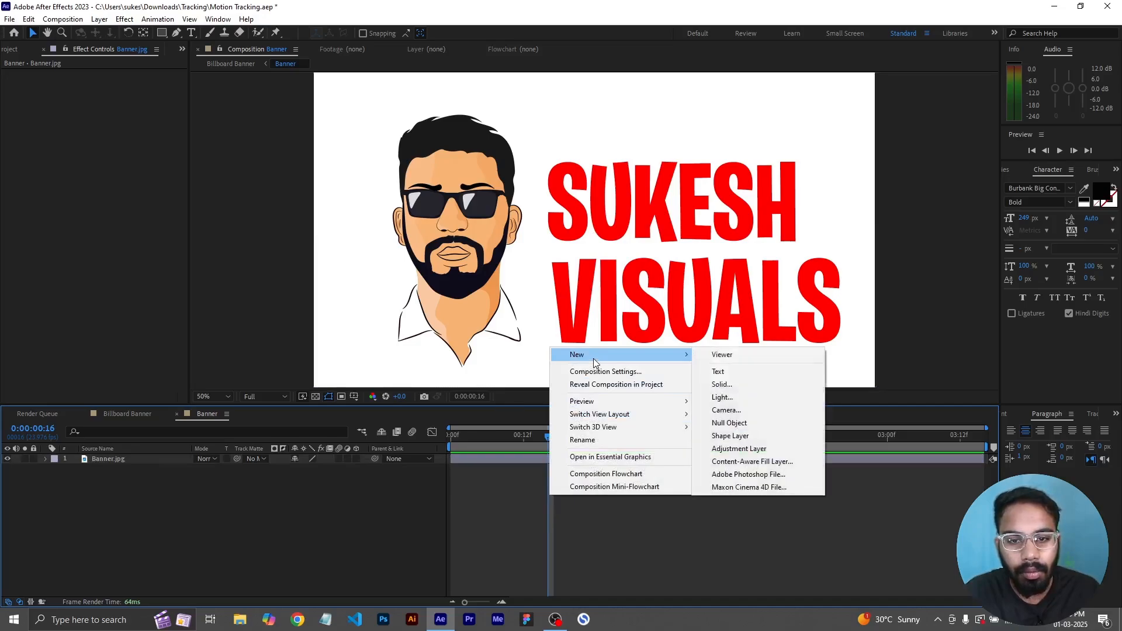
left_click(738, 389)
left_click(532, 382)
left_click_drag(786, 295, 702, 263)
left_click(1027, 286)
left_click(588, 415)
left_click_drag(125, 458, 128, 479)
- Rescale Banner.jpg non-uniformly in the Banner precomp so the image stretches over the white solid
left_click(522, 457)
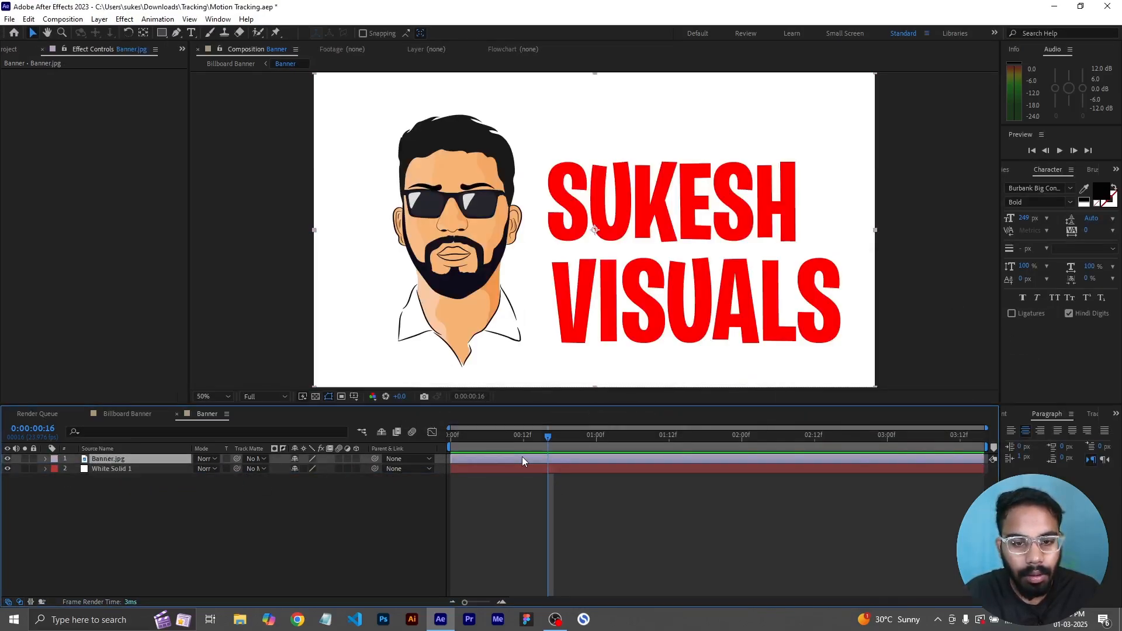
key("s")
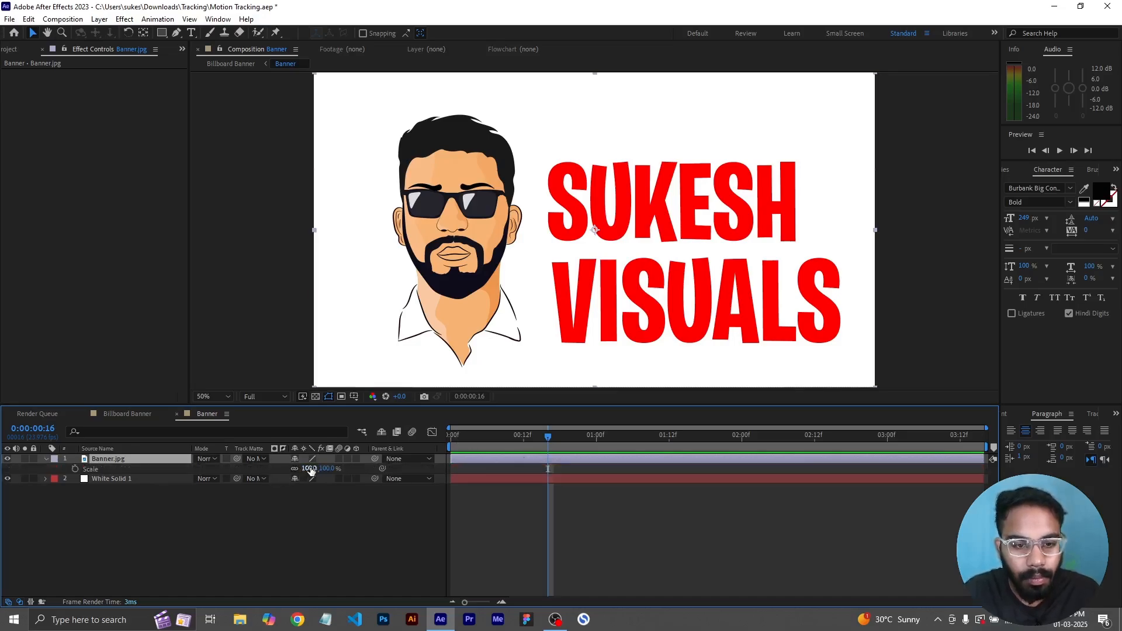
left_click_drag(333, 471, 359, 471)
left_click(124, 414)
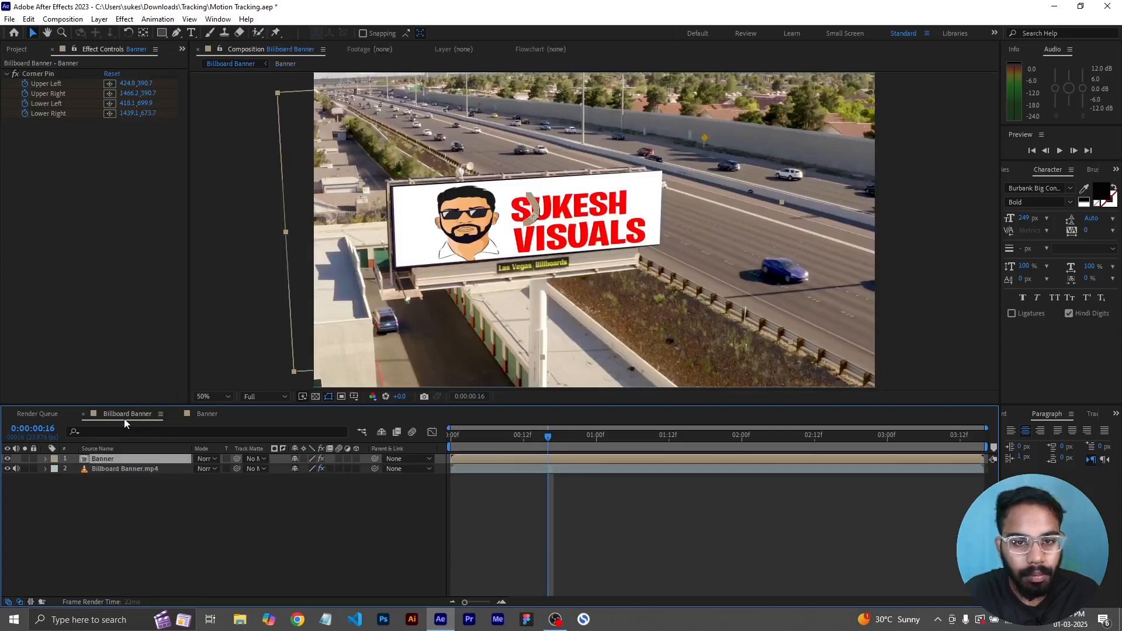
left_click(209, 415)
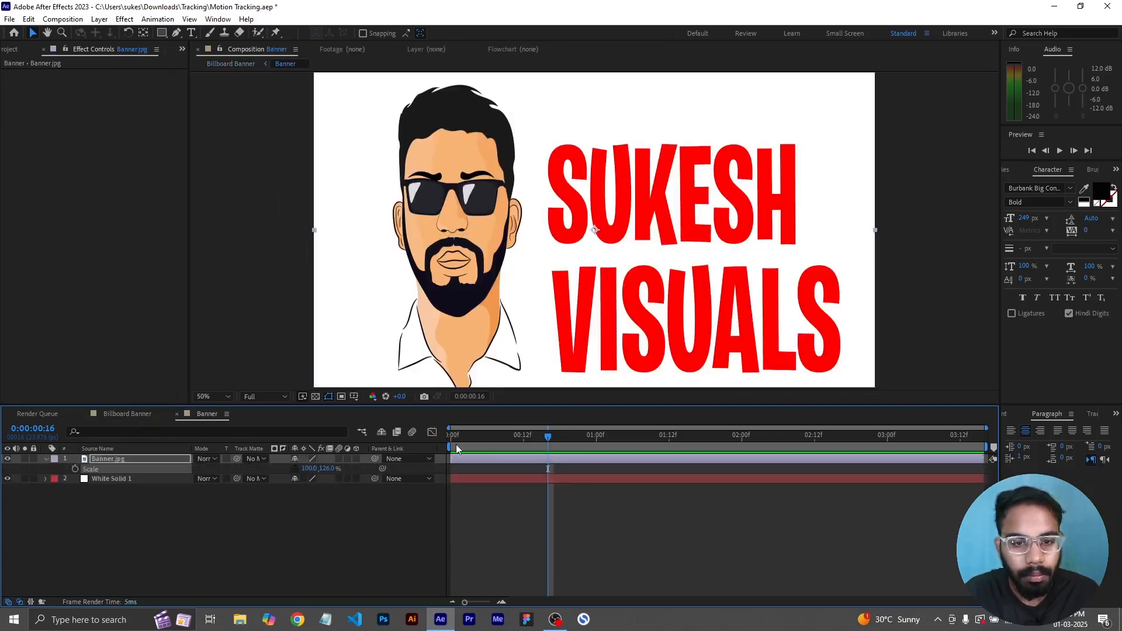
left_click_drag(326, 471, 349, 471)
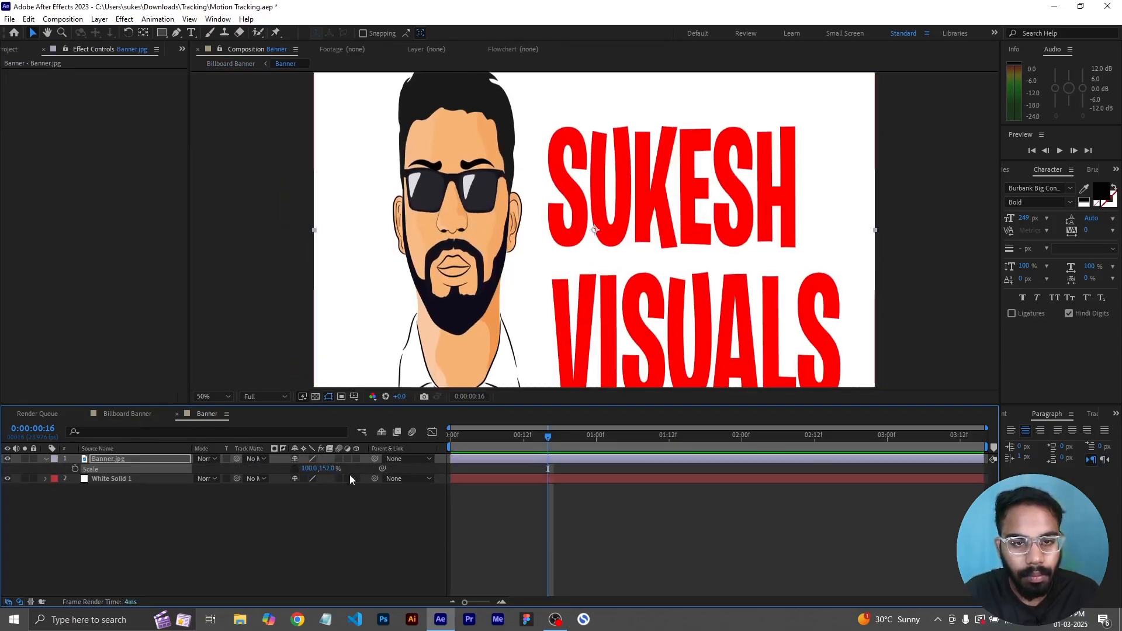
key("s")
key("s")
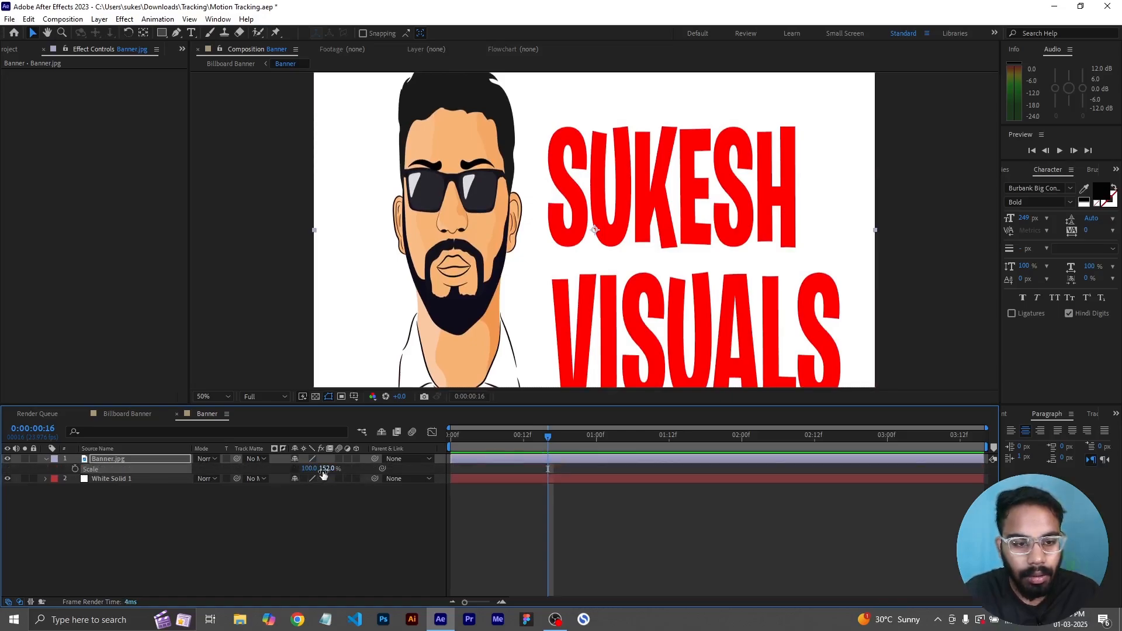
left_click(313, 469)
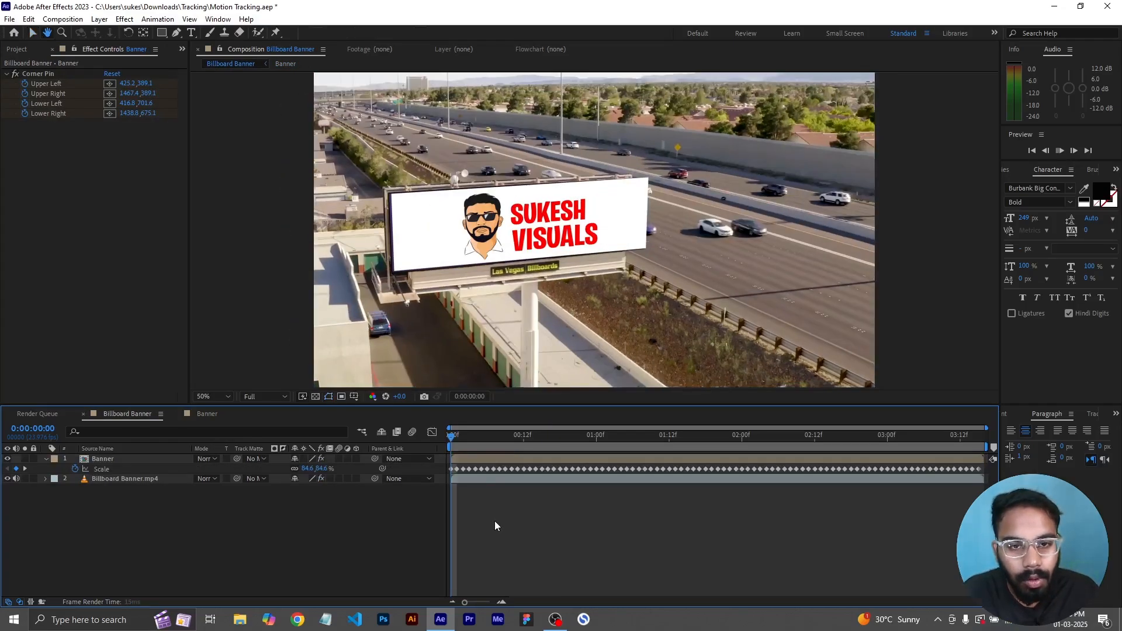
- Preview the Billboard Banner composition with the replaced billboard image, comparing against the Banner precomp
key("space")
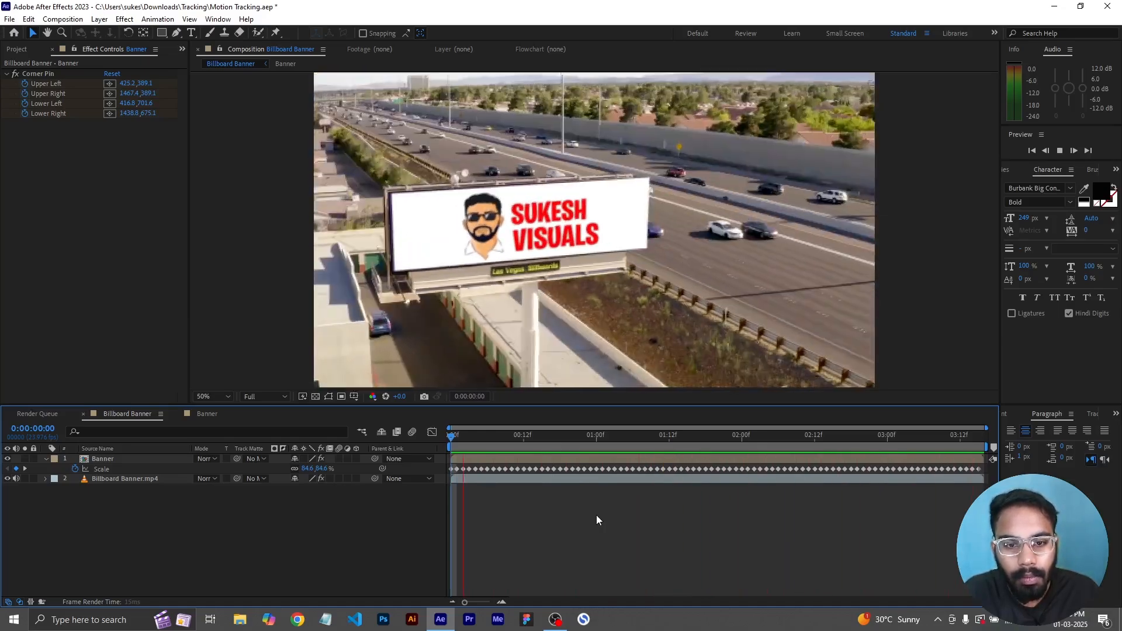
key("space")
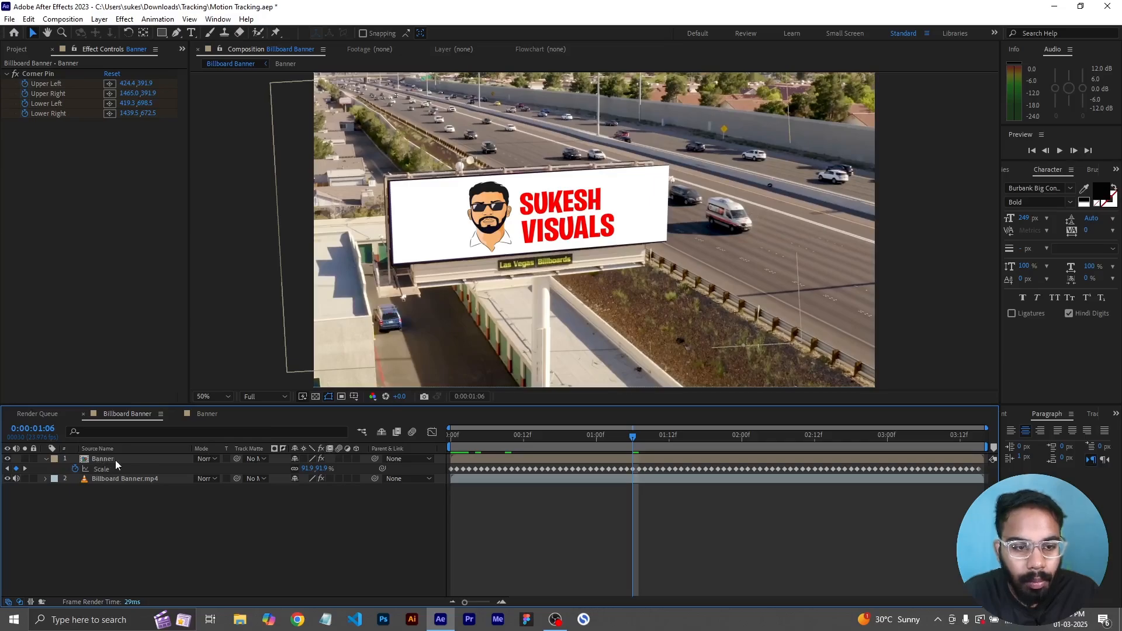
left_click(204, 414)
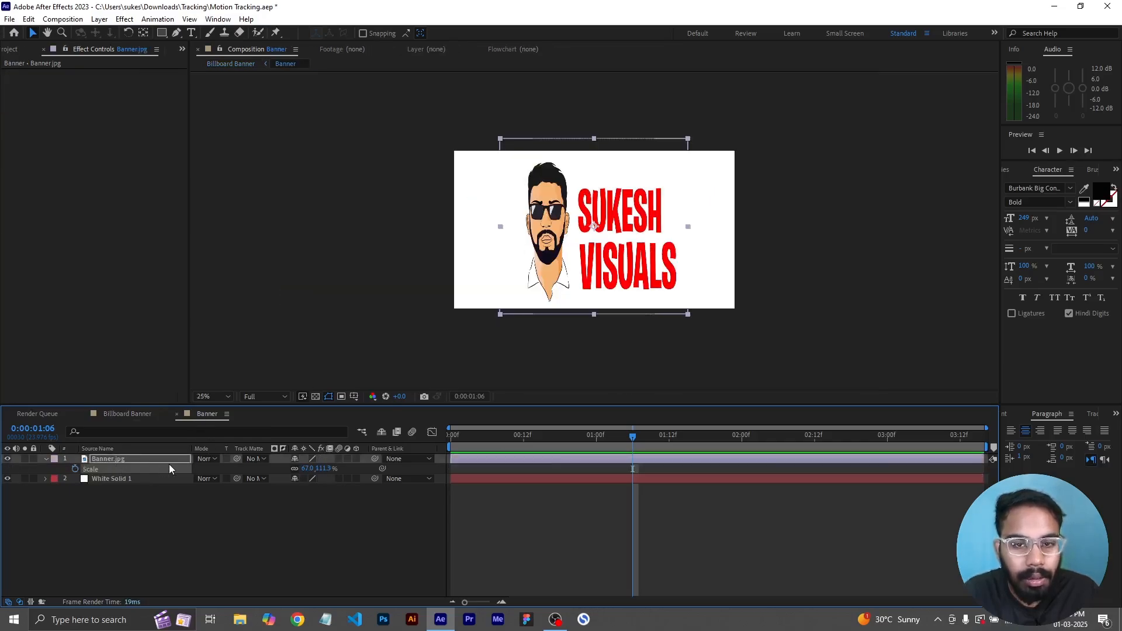
left_click(143, 418)
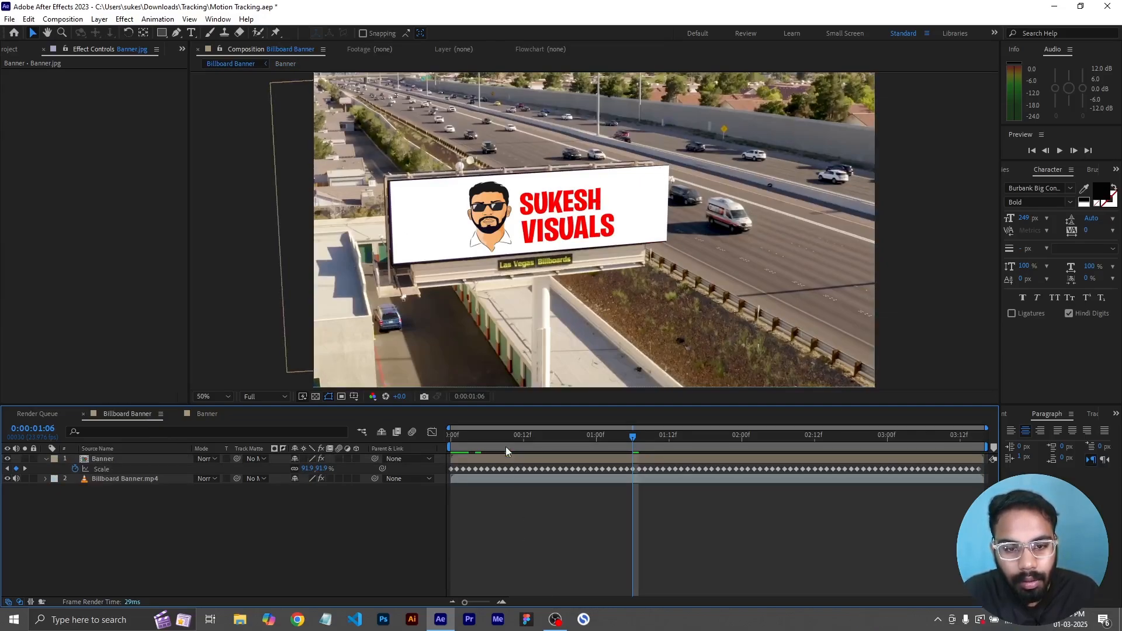
key("space")
left_click_drag(894, 455, 776, 469)
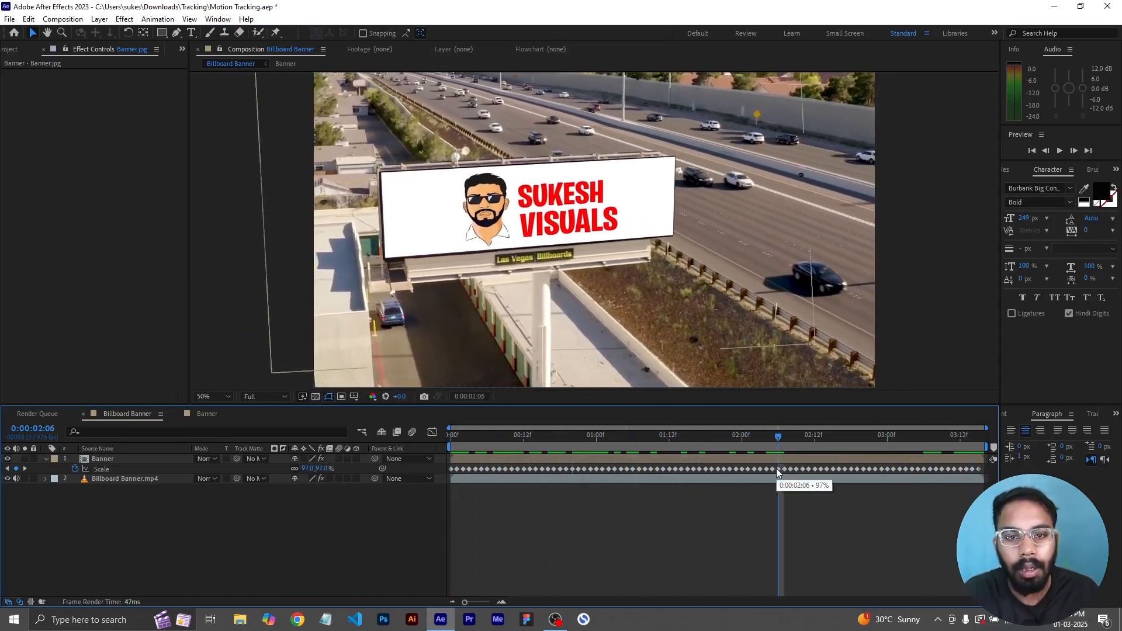